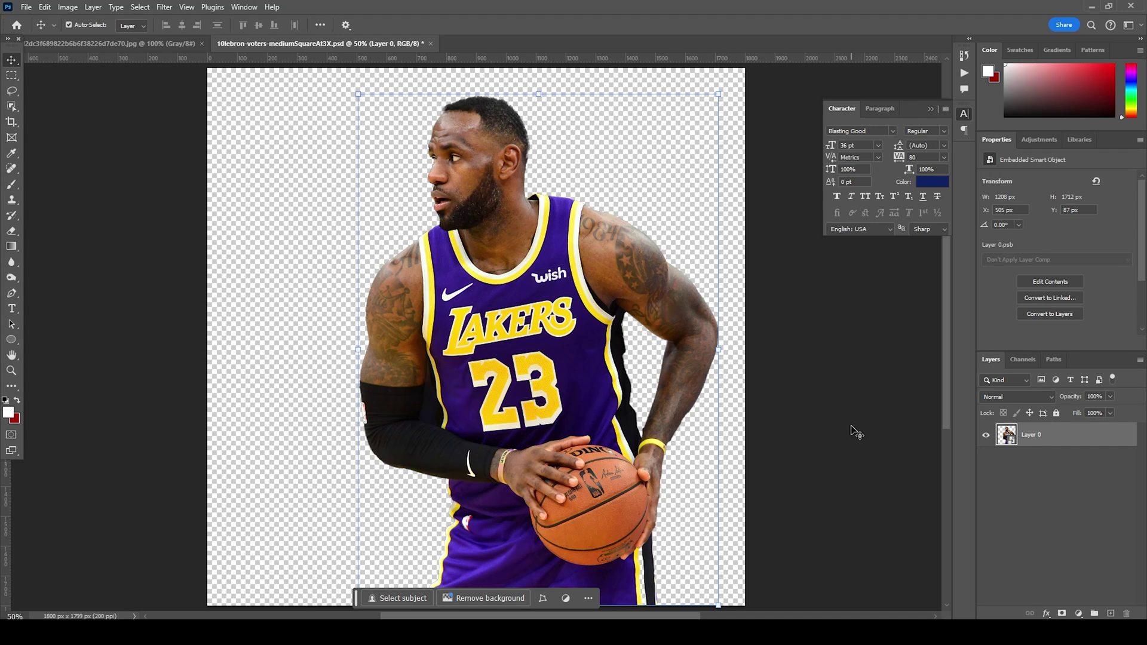
Create a new 4 x 5 inch RGB document at 300 pixels/inch with a white background.
left_click(857, 432)
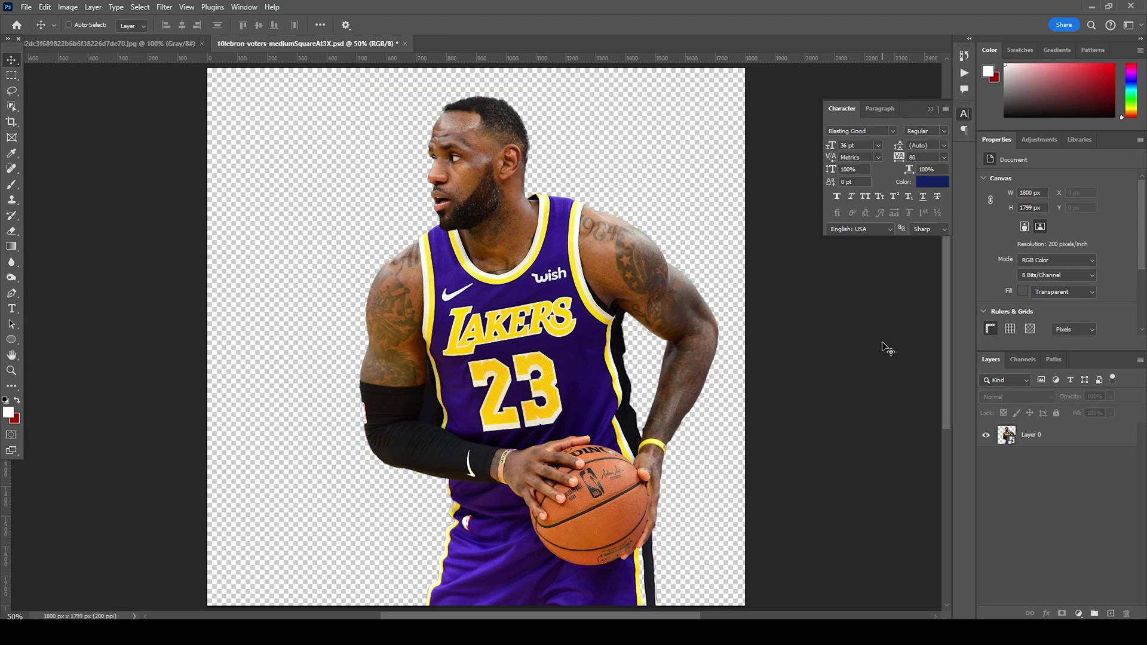
key("ctrl+n")
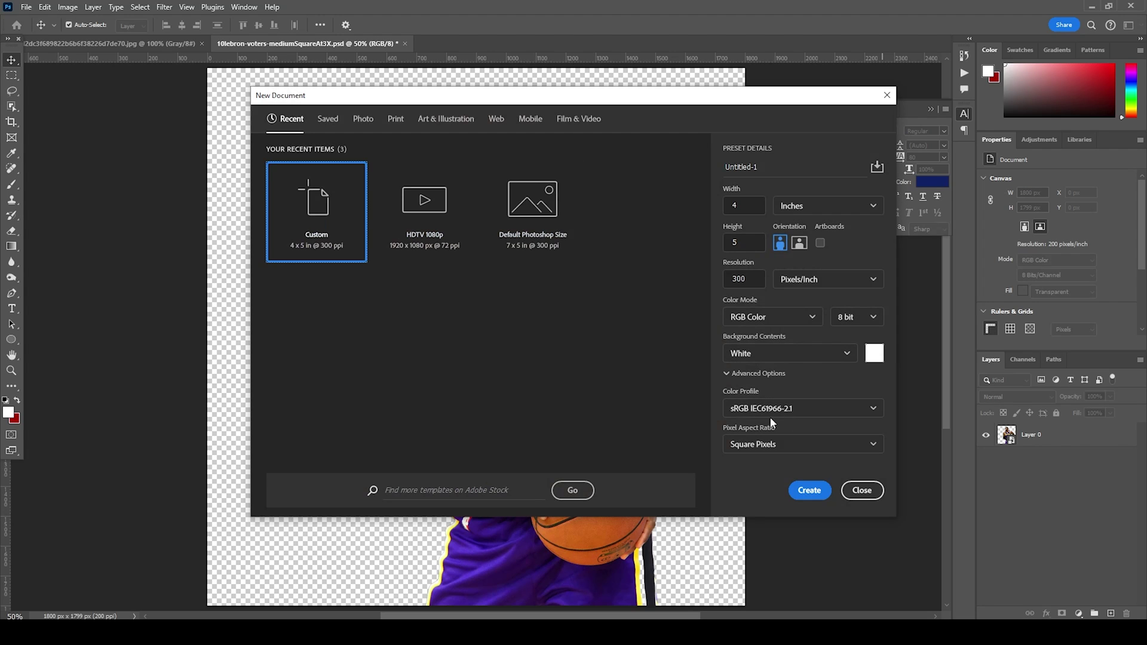
left_click(809, 490)
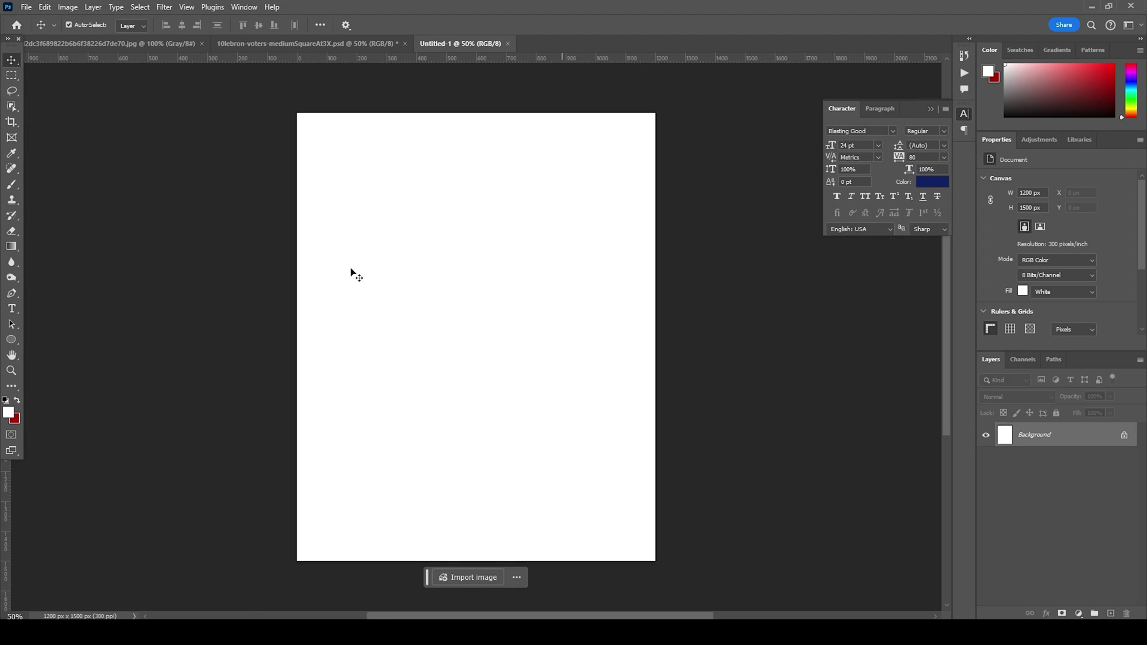
Bring the basketball player cutout into the new document, scale it to about 776 x 1103 px and place it near the canvas centre.
left_click(272, 43)
left_click_drag(522, 210, 512, 312)
key("ctrl+t")
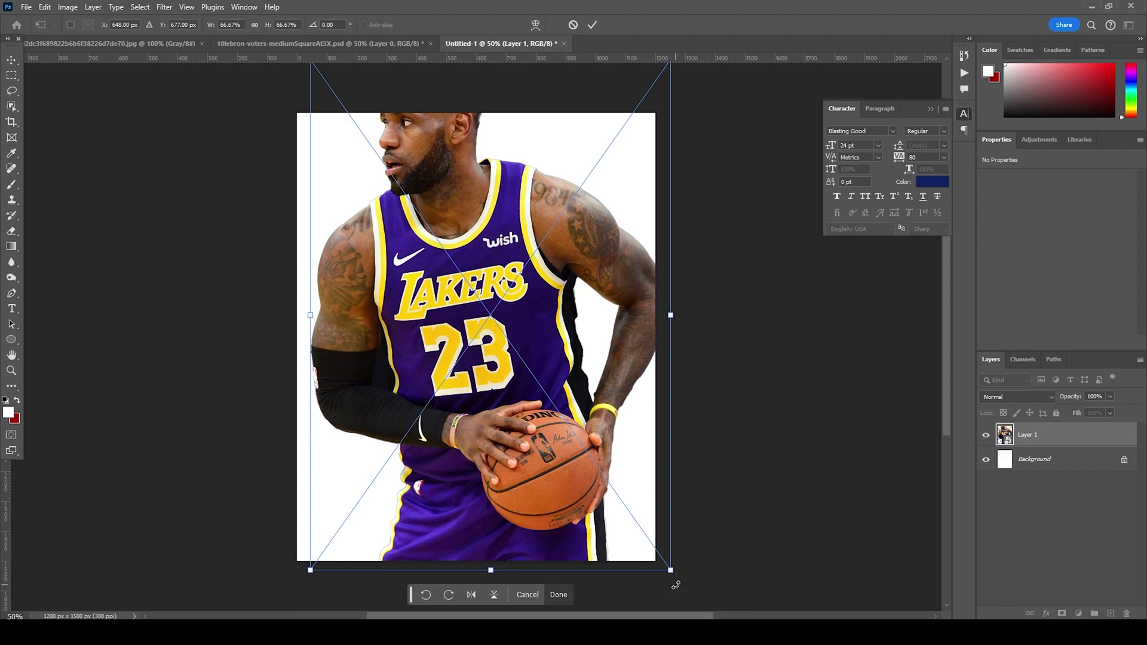
left_click_drag(669, 570, 606, 482)
left_click_drag(513, 253, 518, 303)
key("Return")
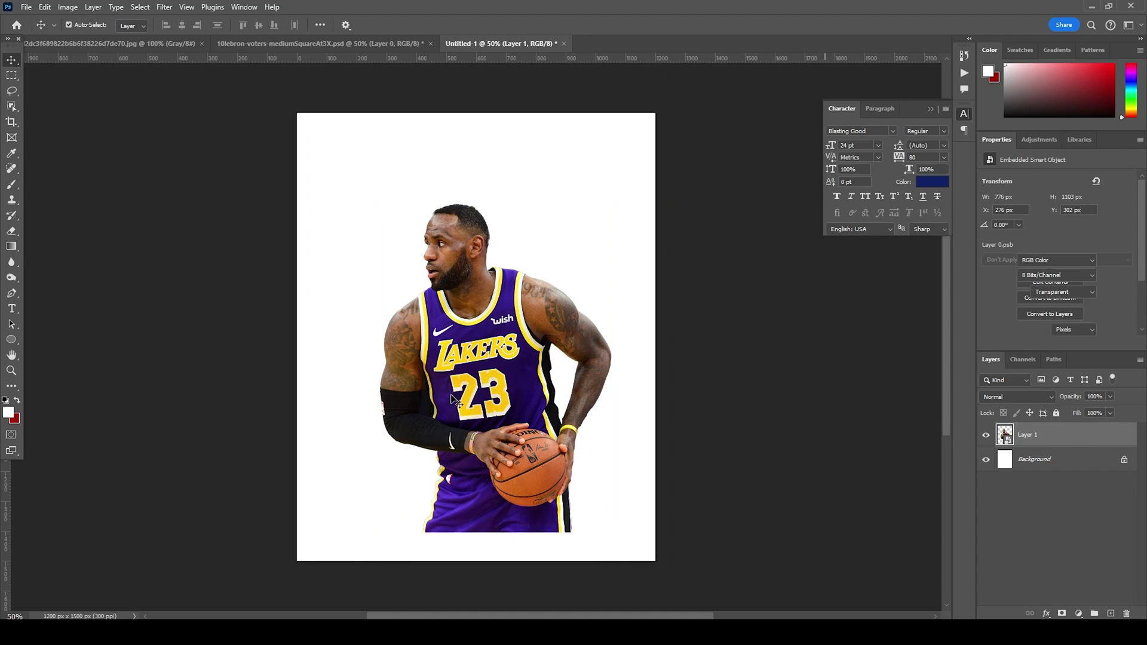
Start a Camera Raw filter on the player layer with Highlights -100, Shadows +63, Texture +84, Clarity +74 and Vibrance -18.
left_click(164, 7)
left_click(187, 96)
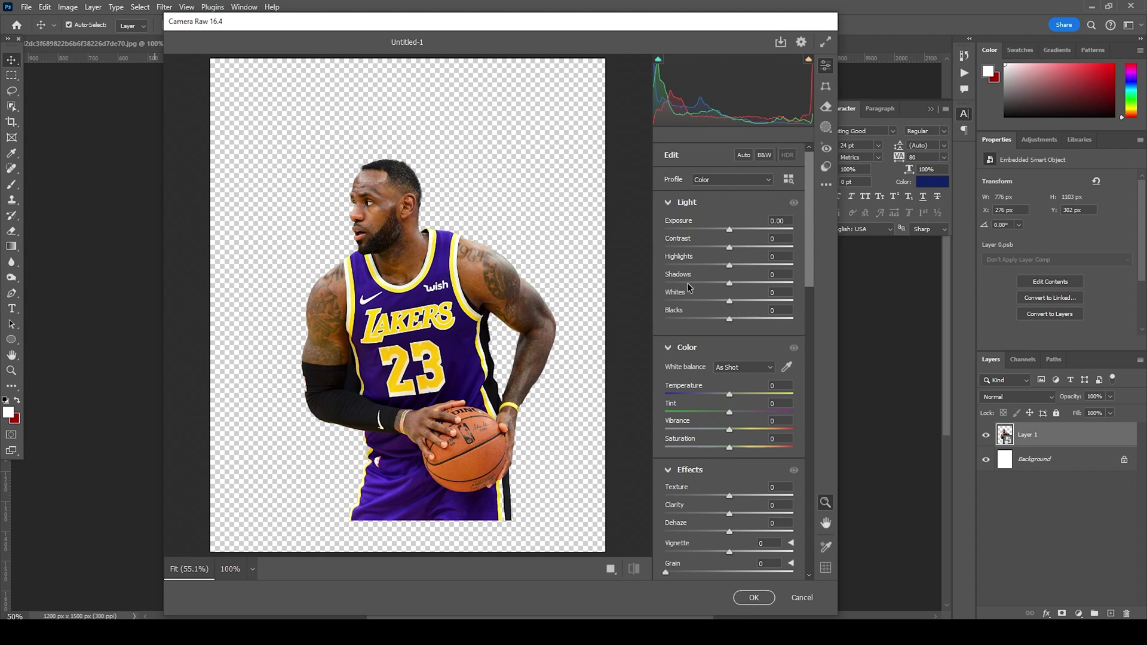
left_click_drag(680, 265, 635, 273)
left_click_drag(729, 283, 771, 286)
scroll(678, 506, "down", 3)
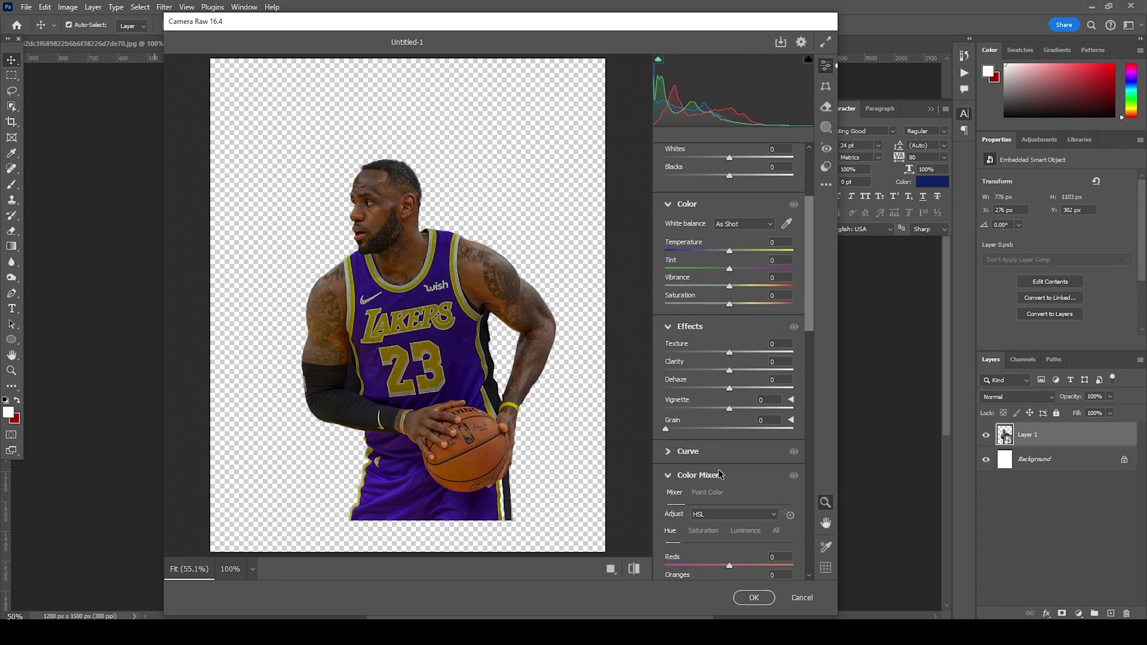
left_click_drag(767, 370, 783, 353)
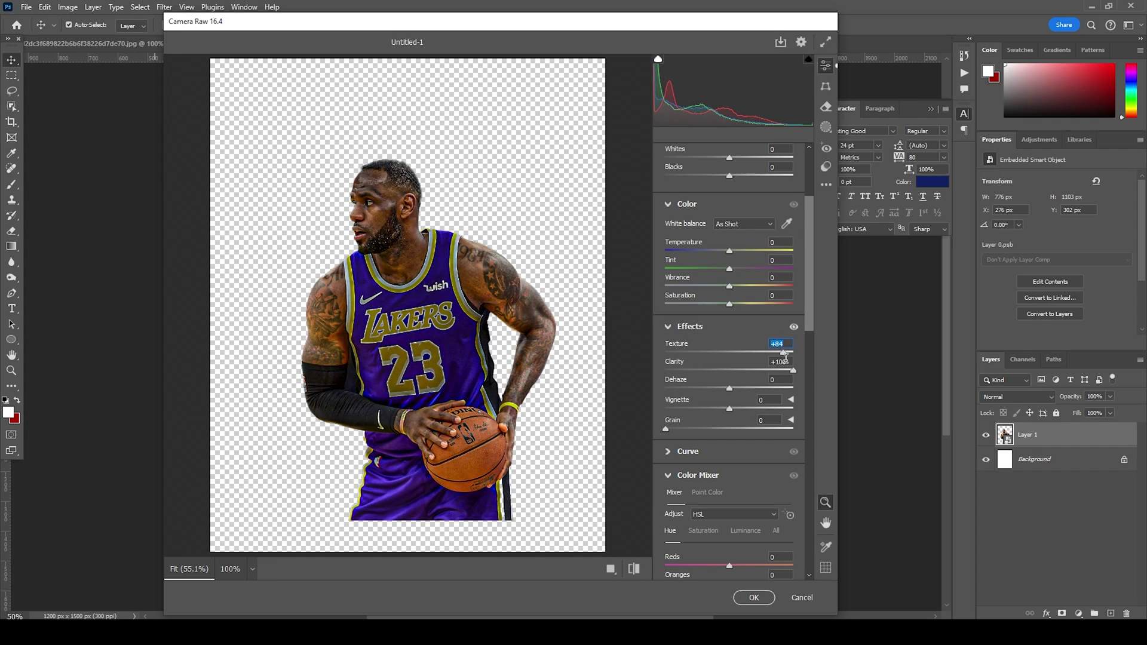
left_click(775, 371)
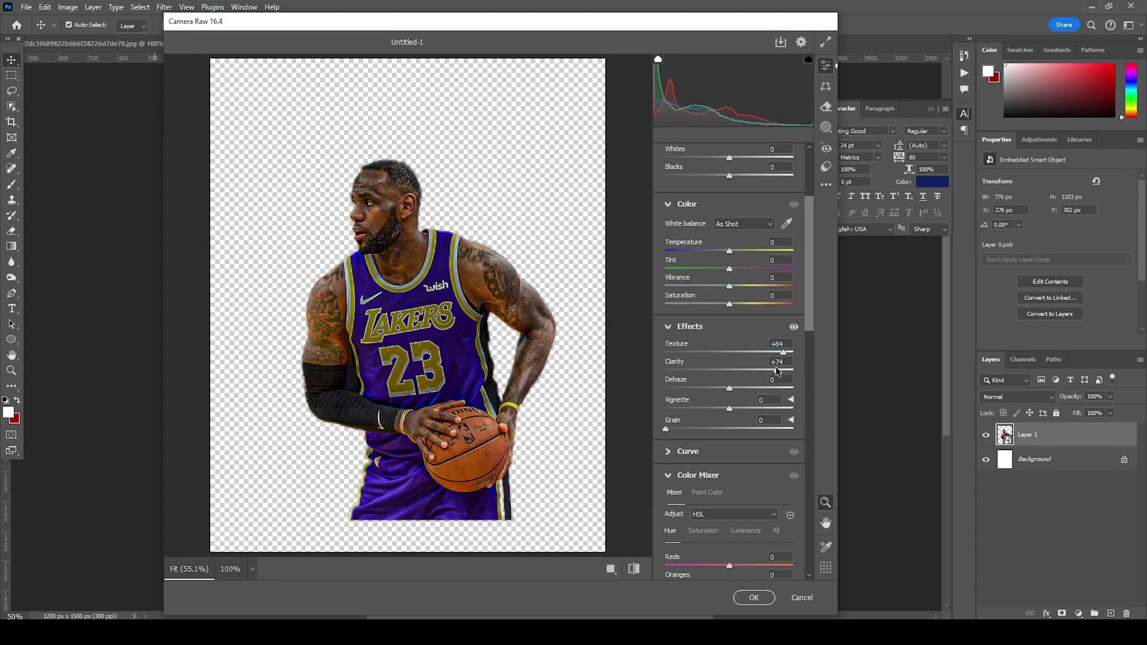
left_click(717, 286)
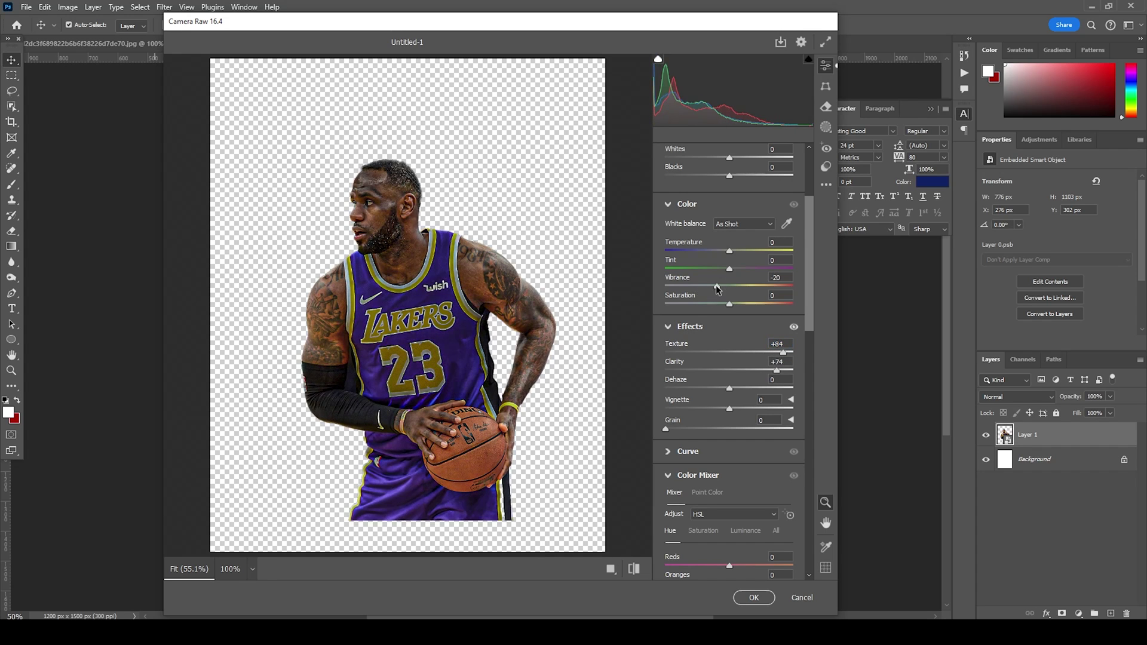
In the Color Mixer, set Reds and Oranges saturation to -29, Reds hue to -57 and Oranges hue to -35.
scroll(692, 456, "down", 2)
scroll(692, 457, "down", 3)
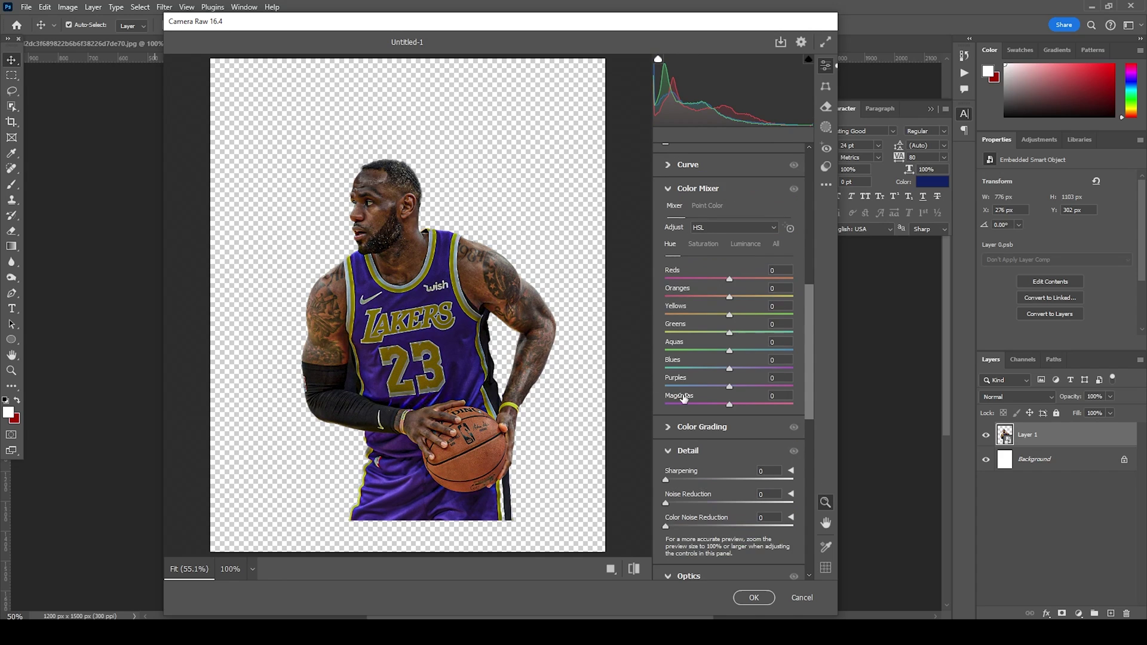
left_click(704, 245)
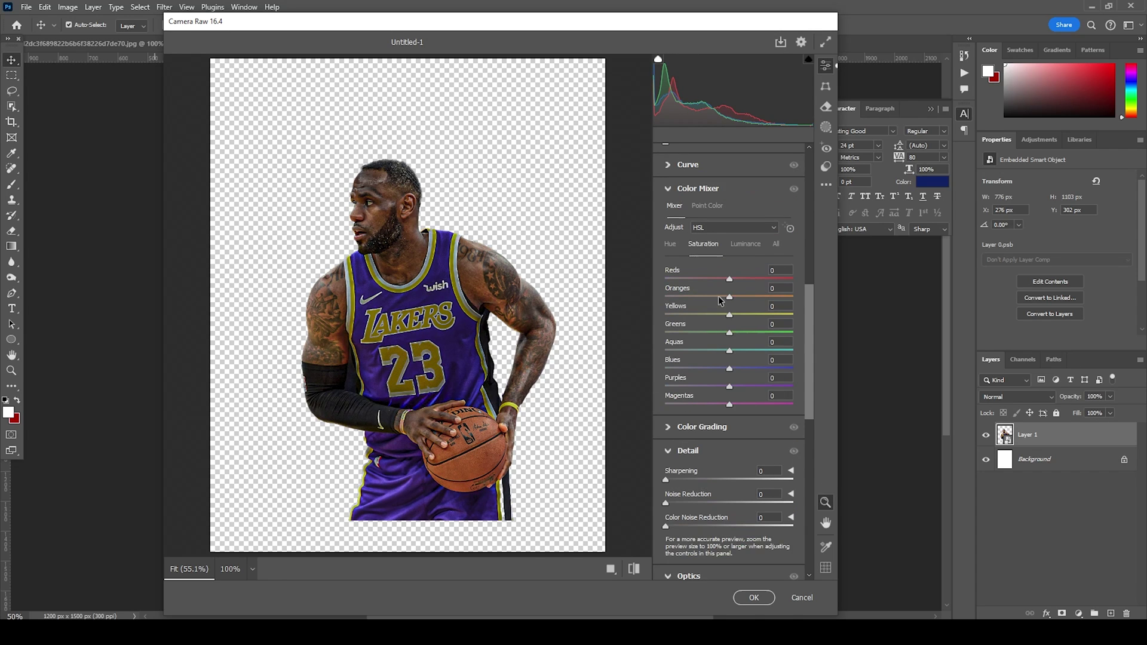
left_click(711, 298)
left_click(670, 243)
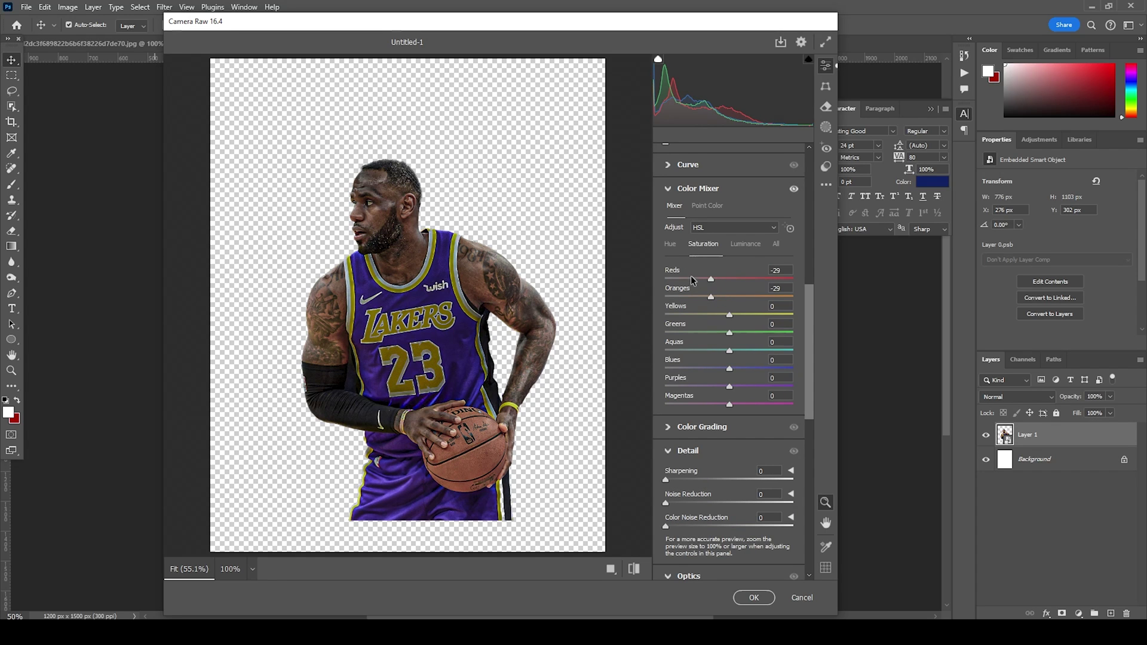
left_click(692, 279)
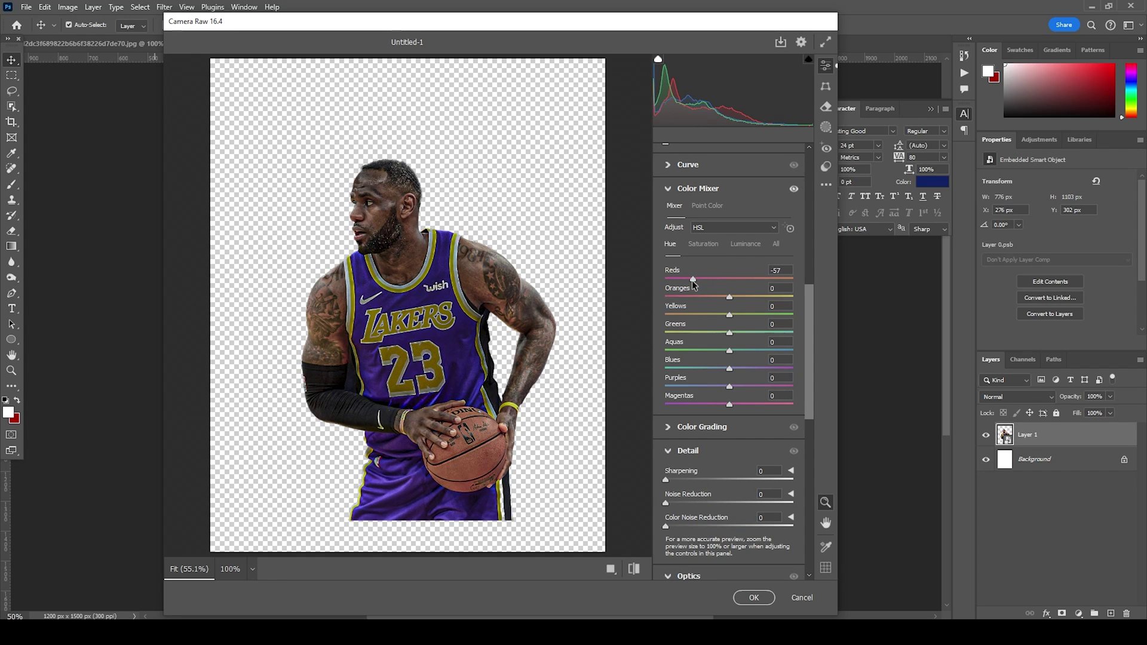
left_click(691, 297)
left_click(706, 296)
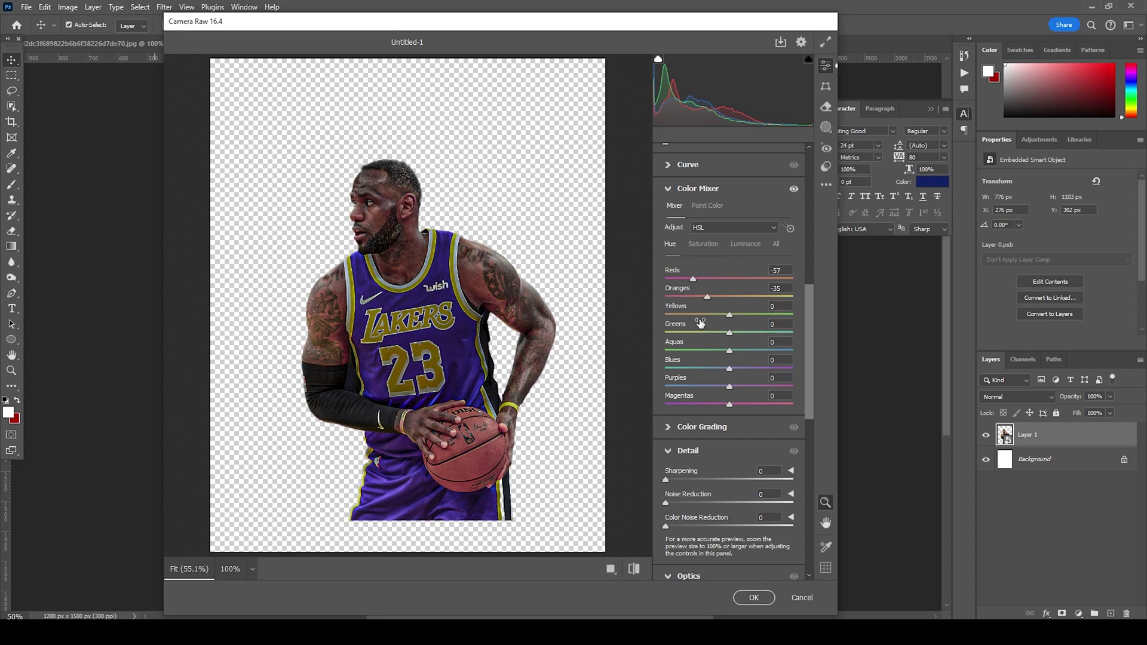
Refine Camera Raw to Exposure +1.05, Shadows +88, Temperature -7, Vibrance 0, Texture +100 and Clarity +100, and apply the filter.
scroll(699, 246, "up", 5)
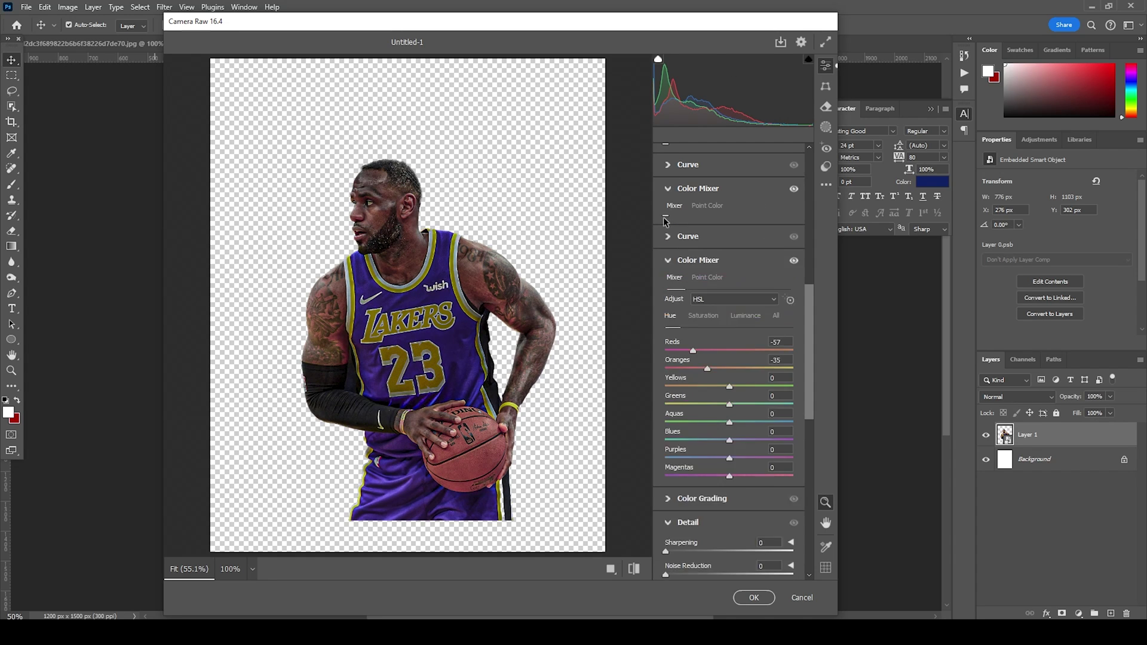
scroll(713, 198, "up", 3)
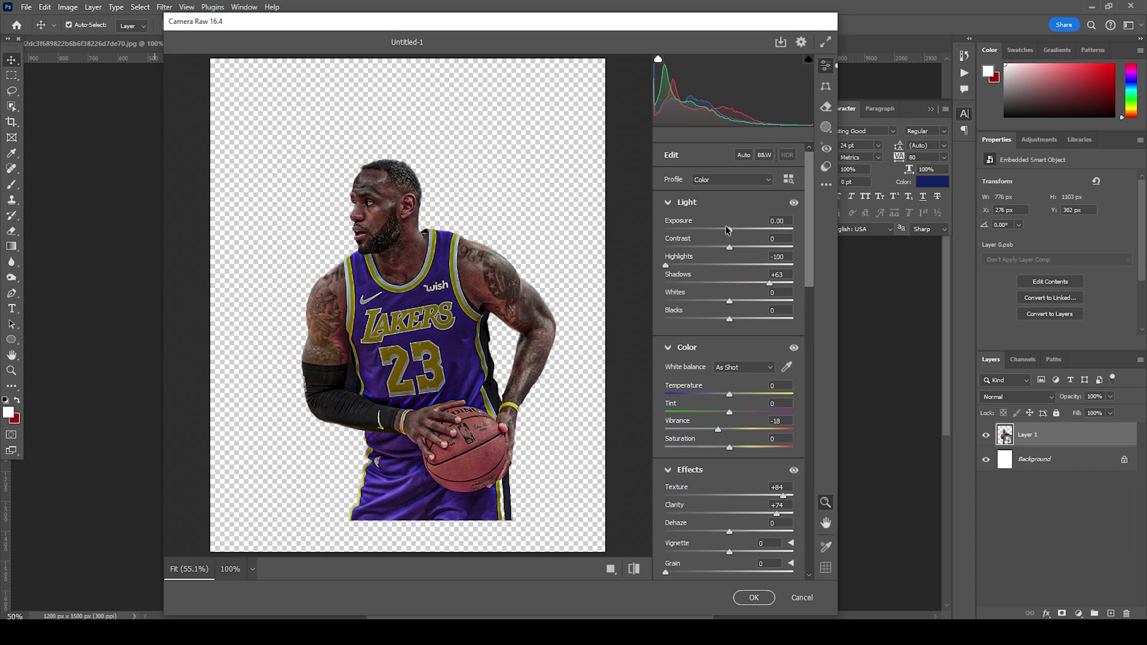
left_click_drag(728, 230, 735, 231)
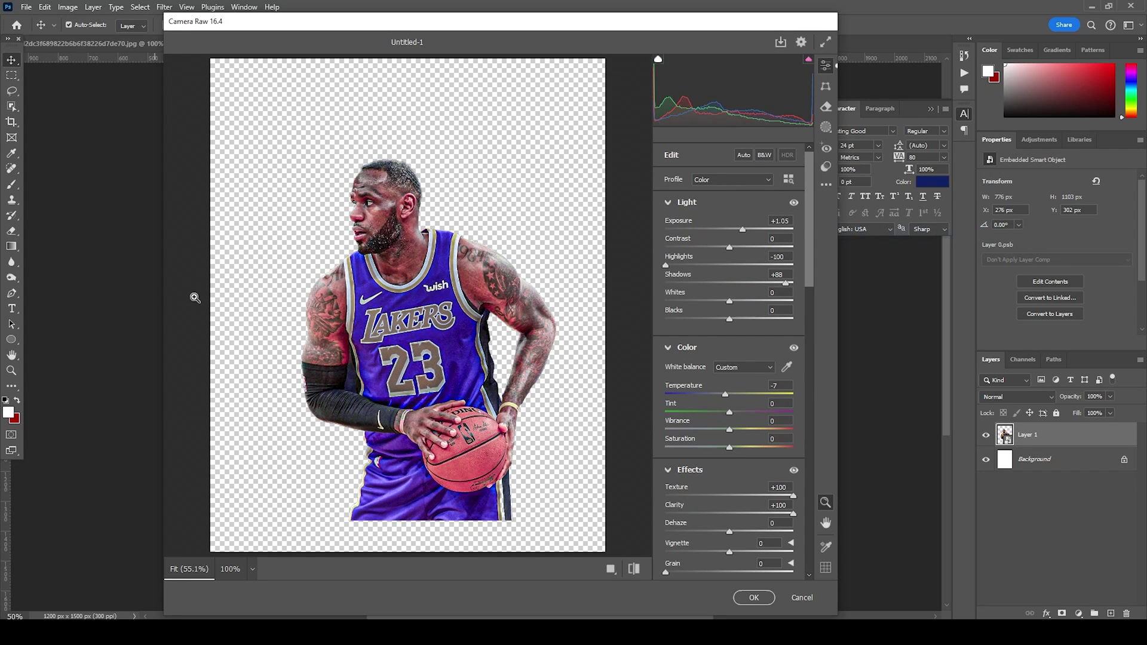
left_click(753, 598)
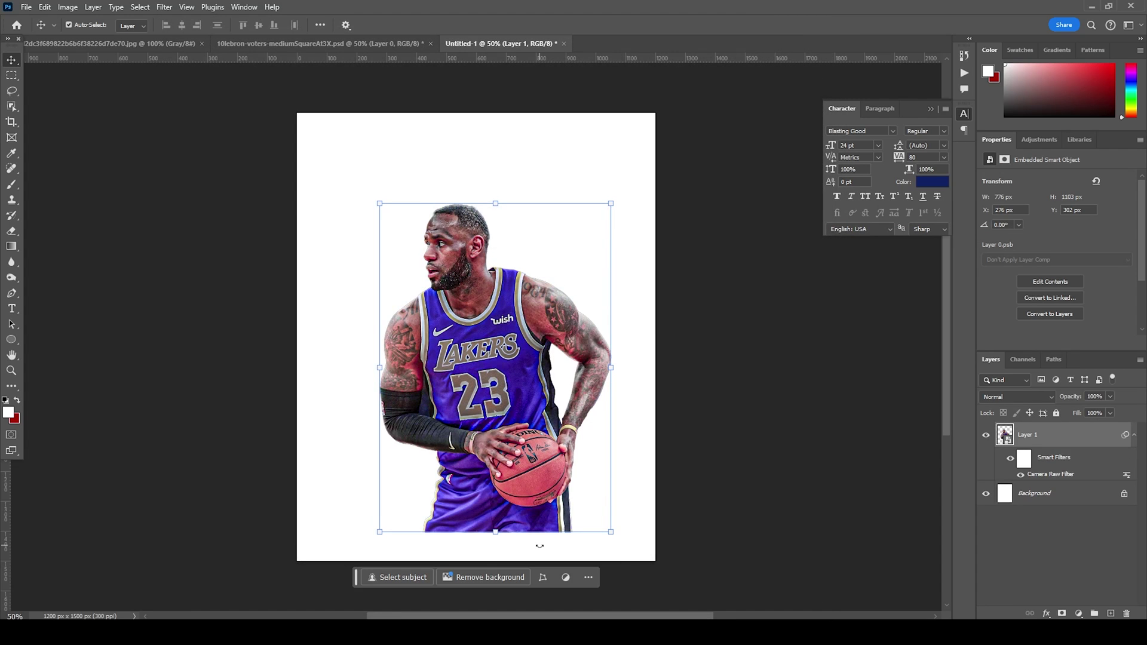
Restore the default black and white colours, and duplicate the filtered player layer with the original hidden.
key("d")
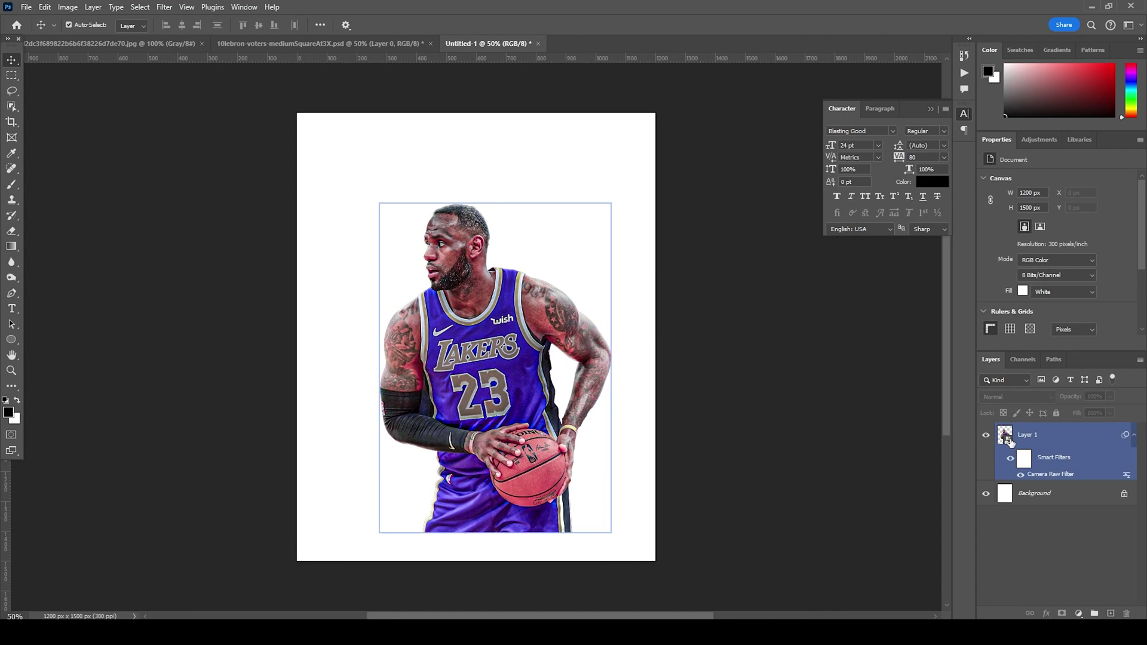
key("ctrl+j")
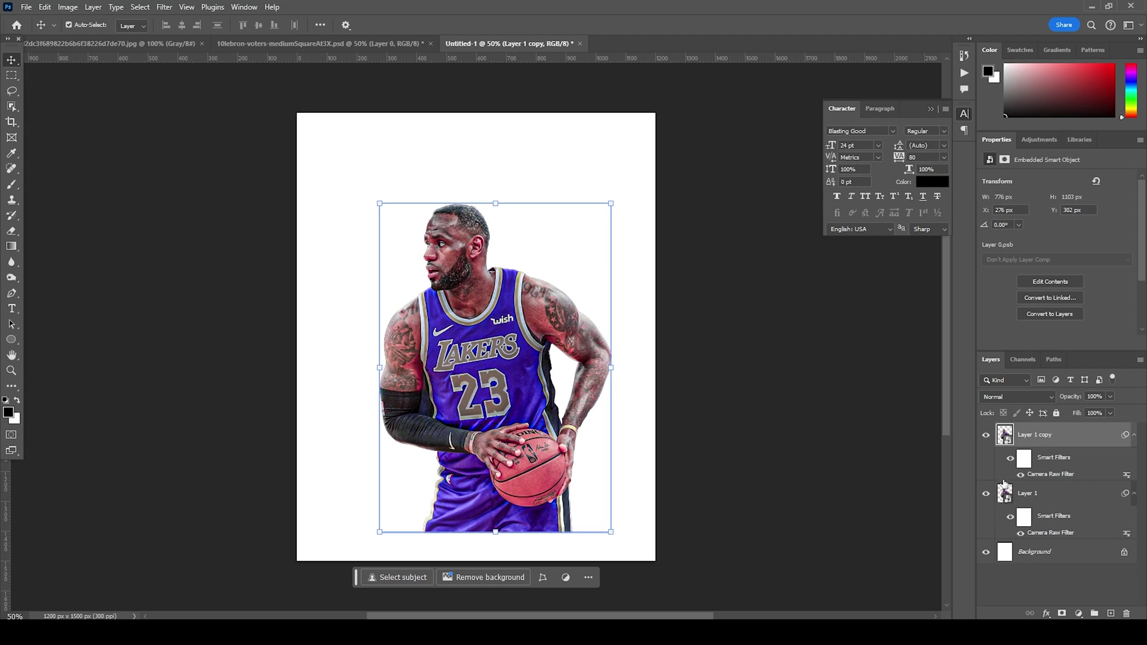
left_click(986, 496)
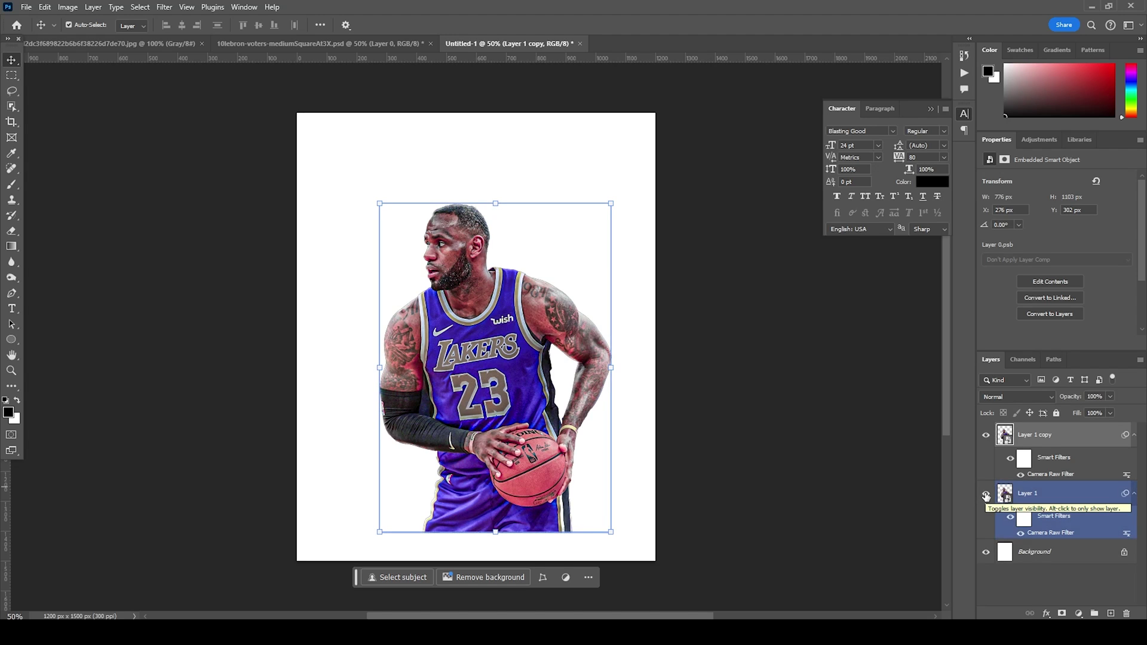
left_click(986, 494)
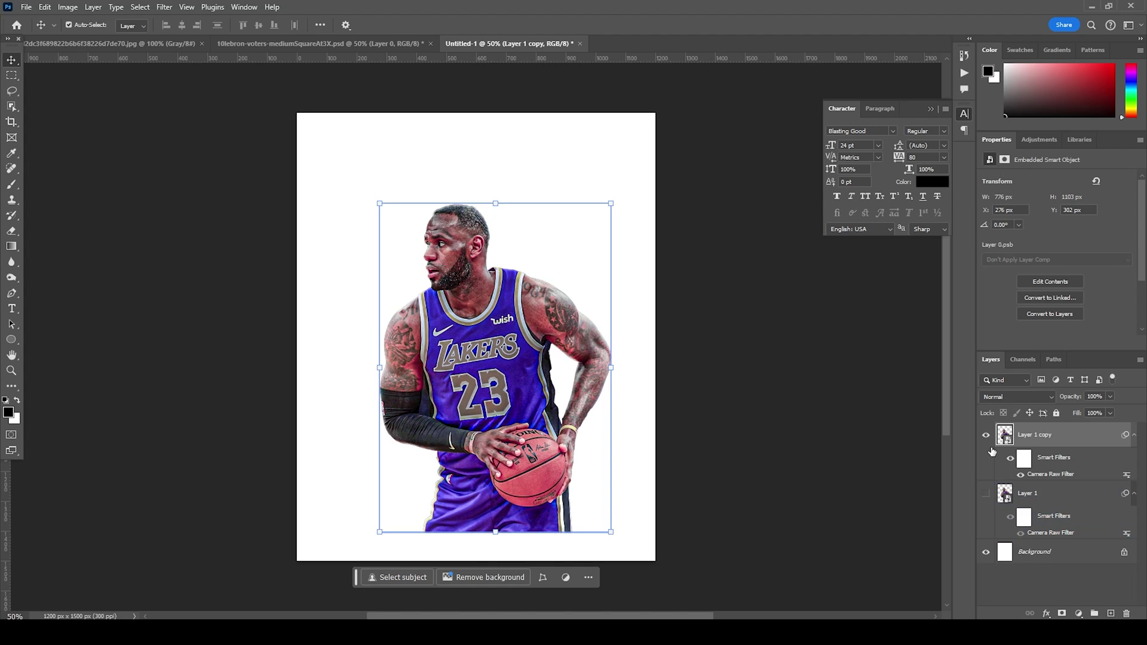
Apply the Filter Gallery's Halftone Pattern to the duplicated player layer with Size 1, Contrast 3 and Dot pattern type.
left_click(164, 7)
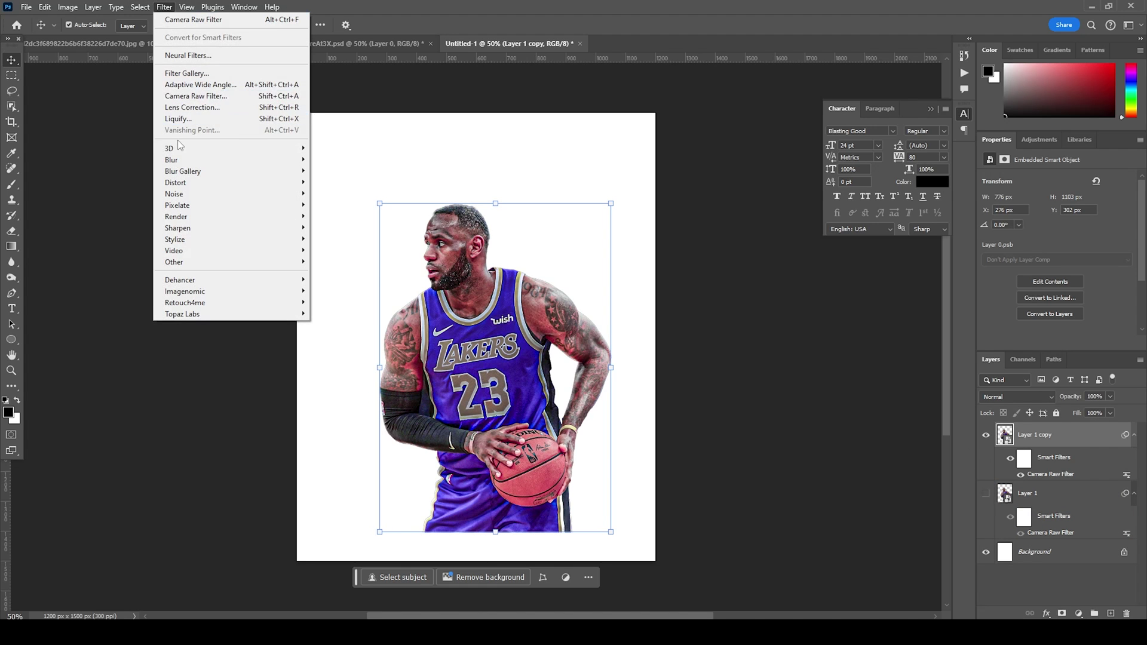
left_click(183, 74)
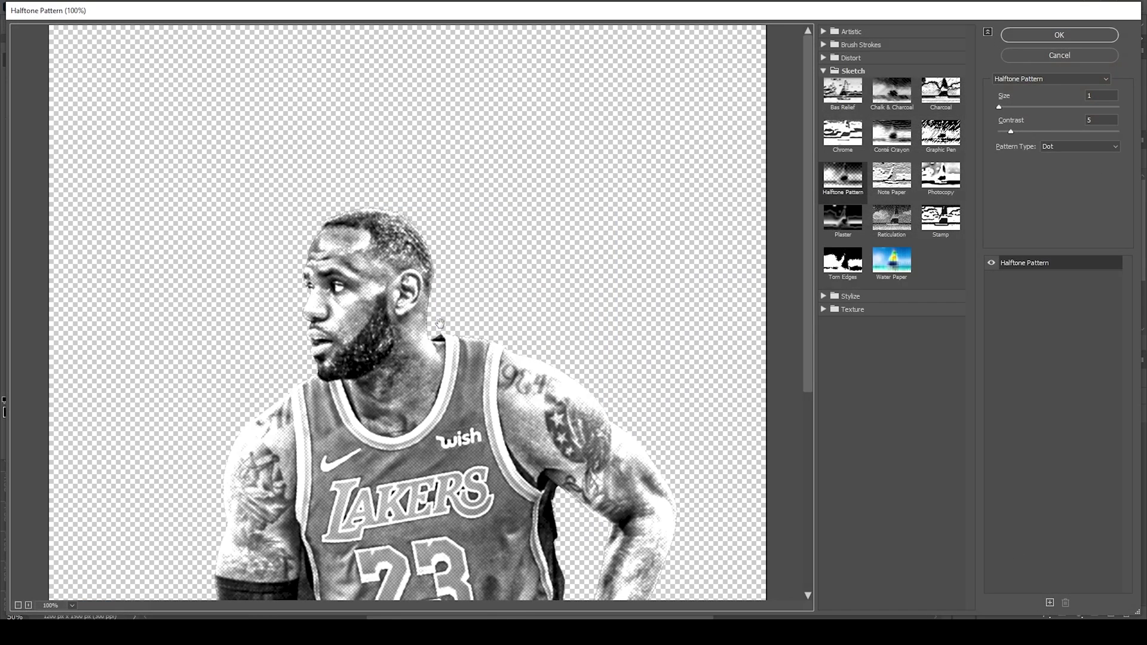
scroll(490, 256, "down", 5)
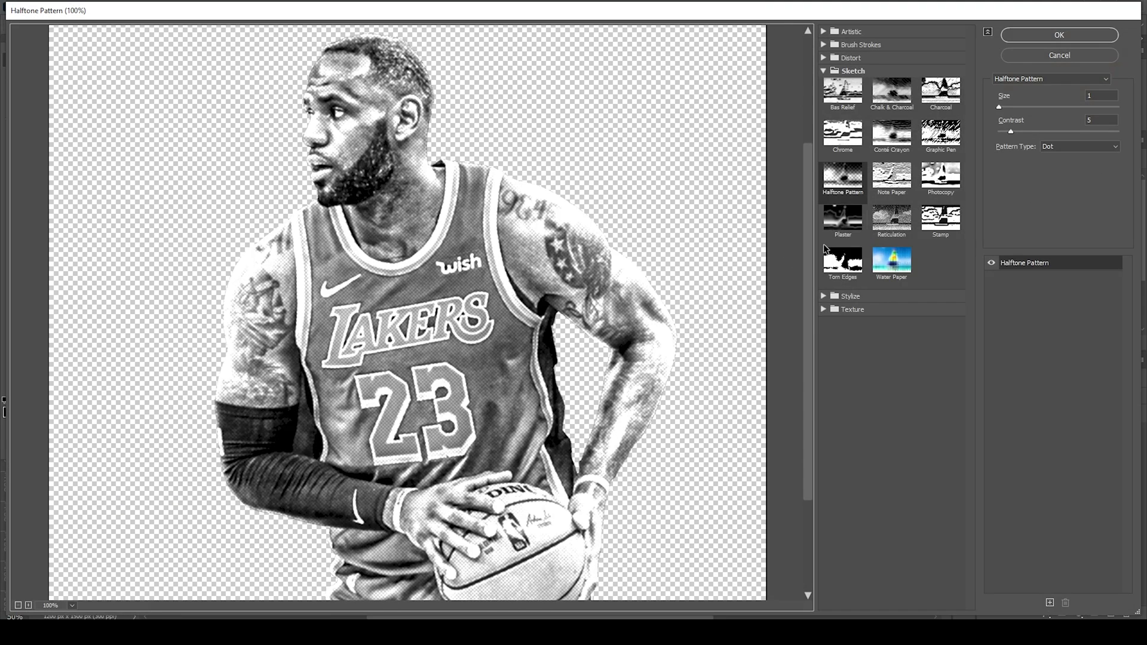
scroll(492, 258, "up", 1)
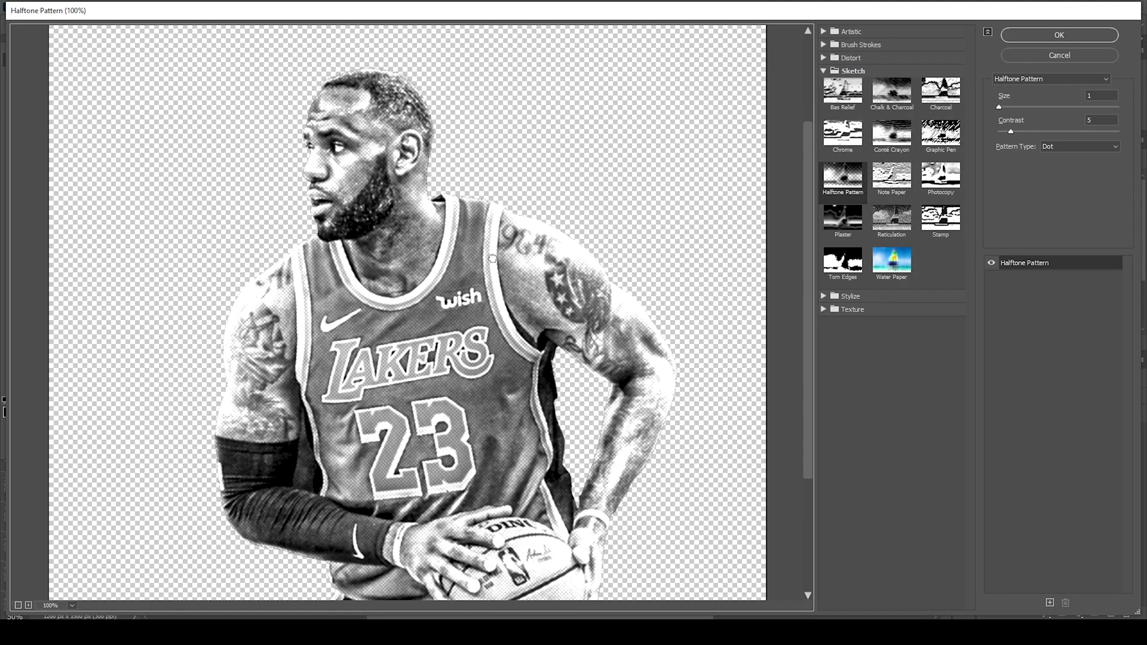
left_click(1015, 129)
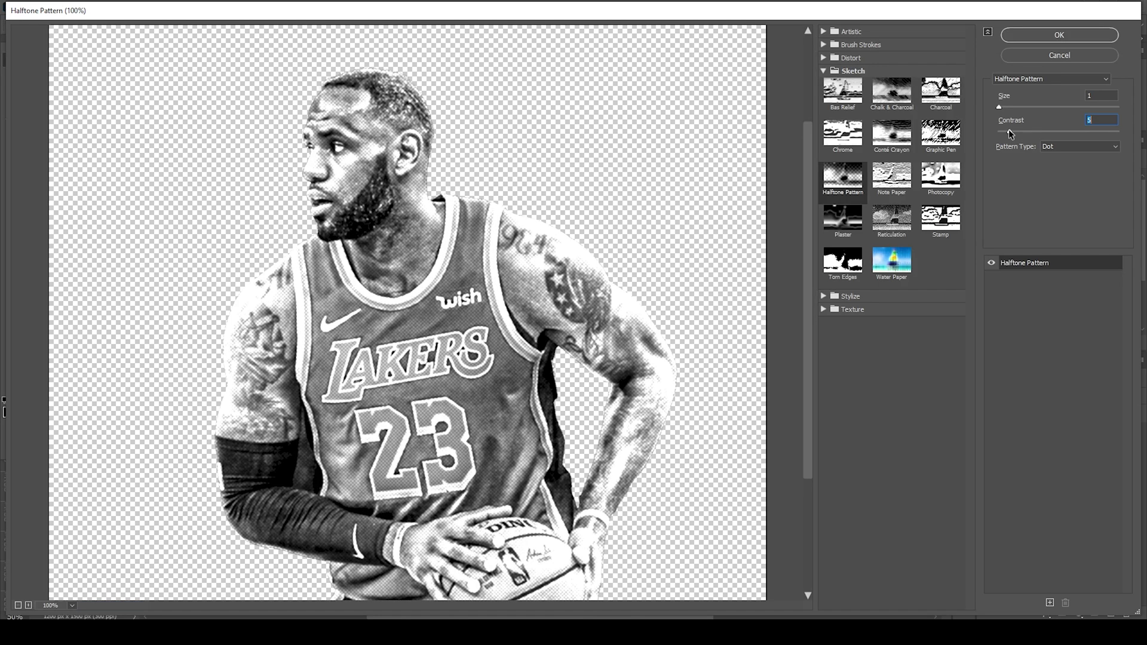
left_click_drag(1009, 129, 1004, 131)
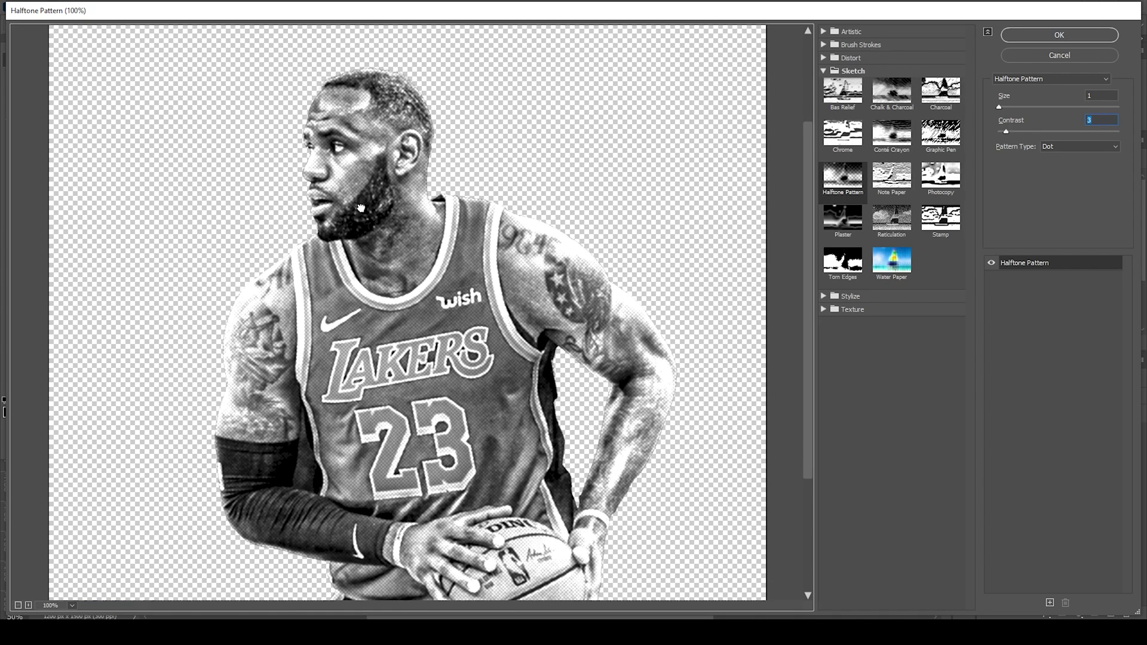
left_click_drag(382, 190, 435, 216)
scroll(434, 216, "down", 6)
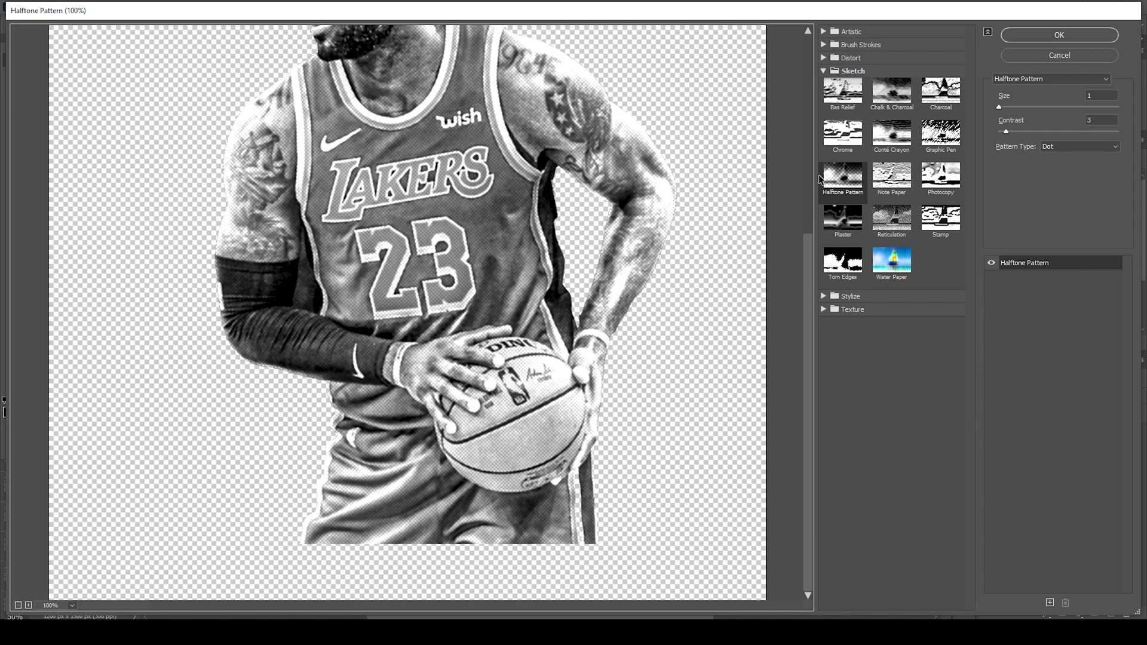
left_click(1092, 36)
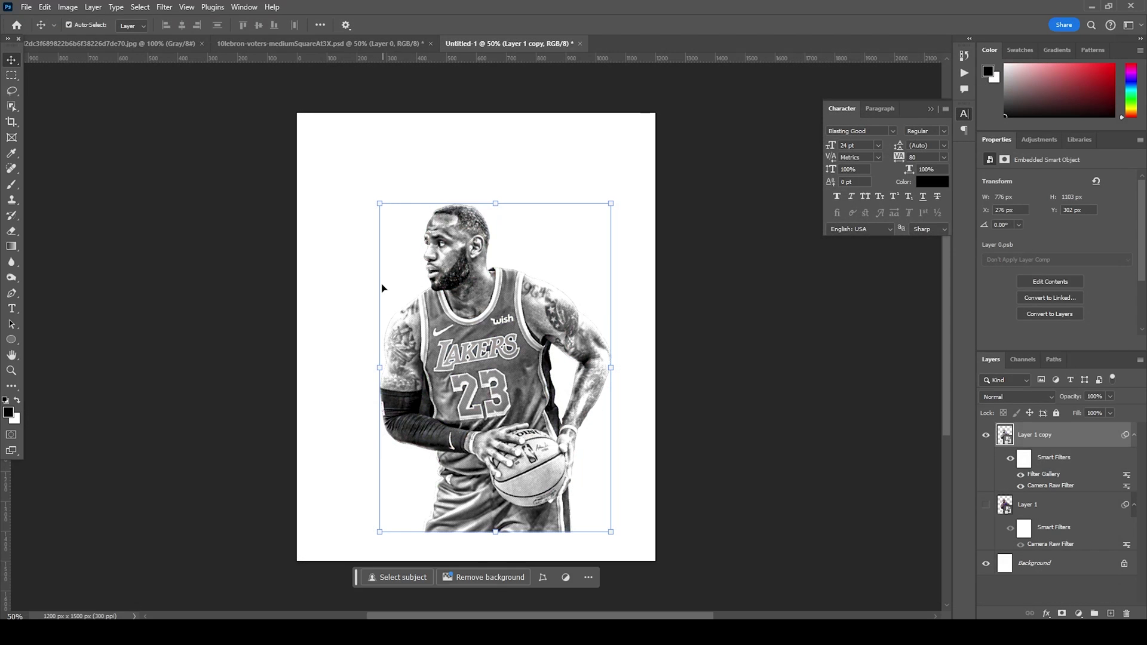
Add a Gradient Map adjustment above the player and set its dark stop to a very dark blue (#001722).
left_click(1078, 614)
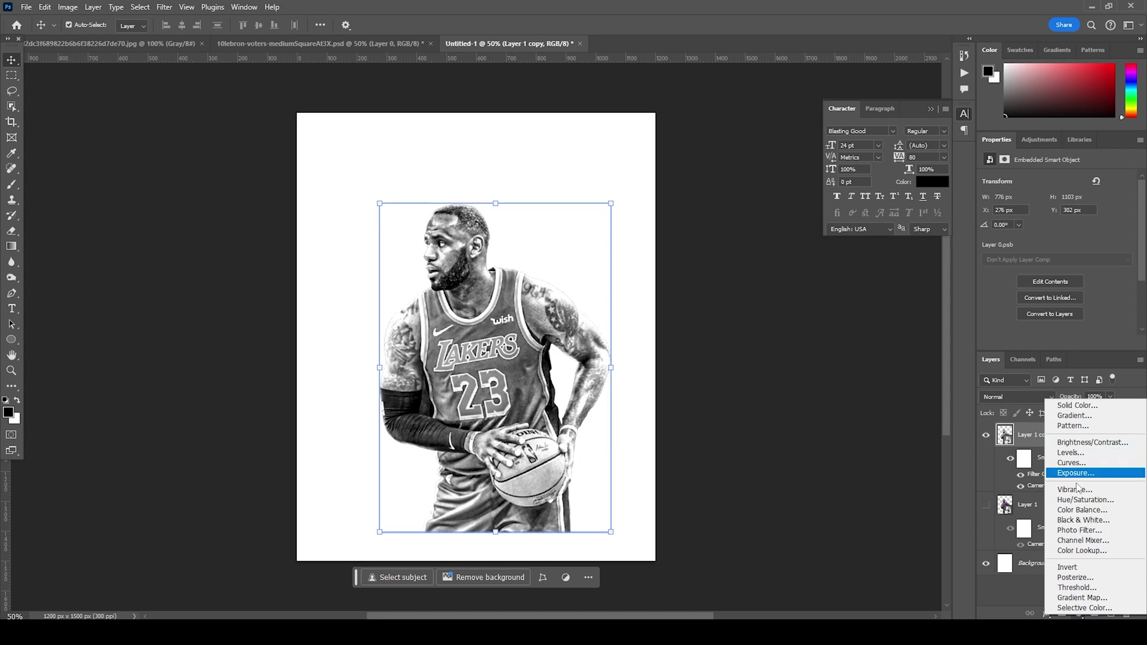
left_click(1073, 600)
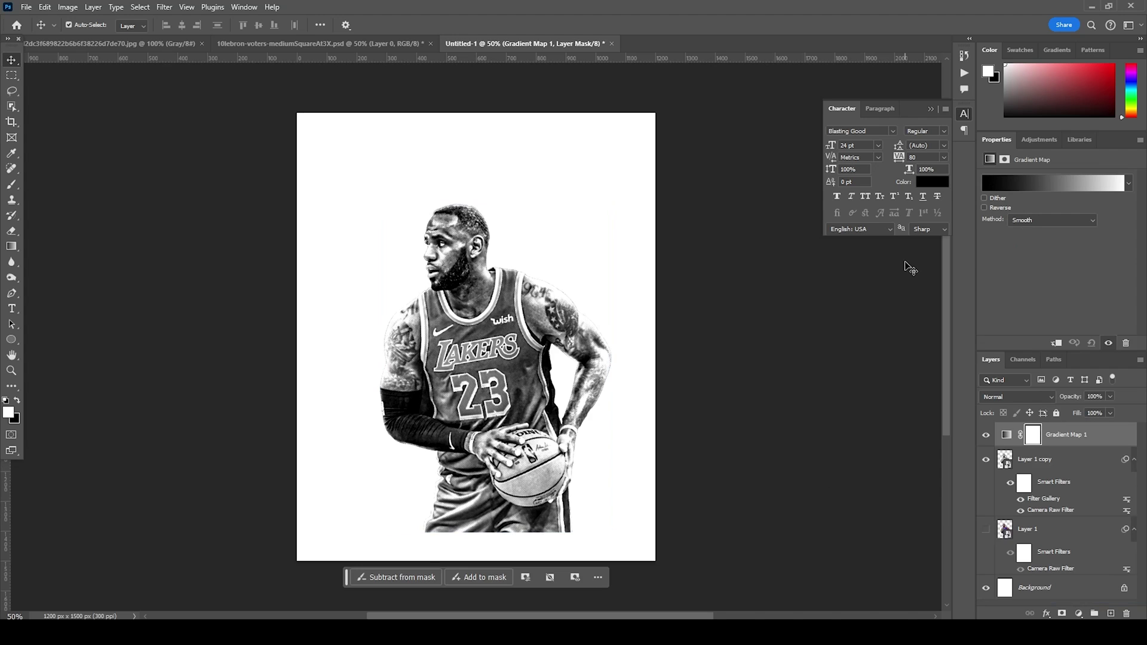
left_click(1011, 182)
left_click(643, 330)
left_click(692, 384)
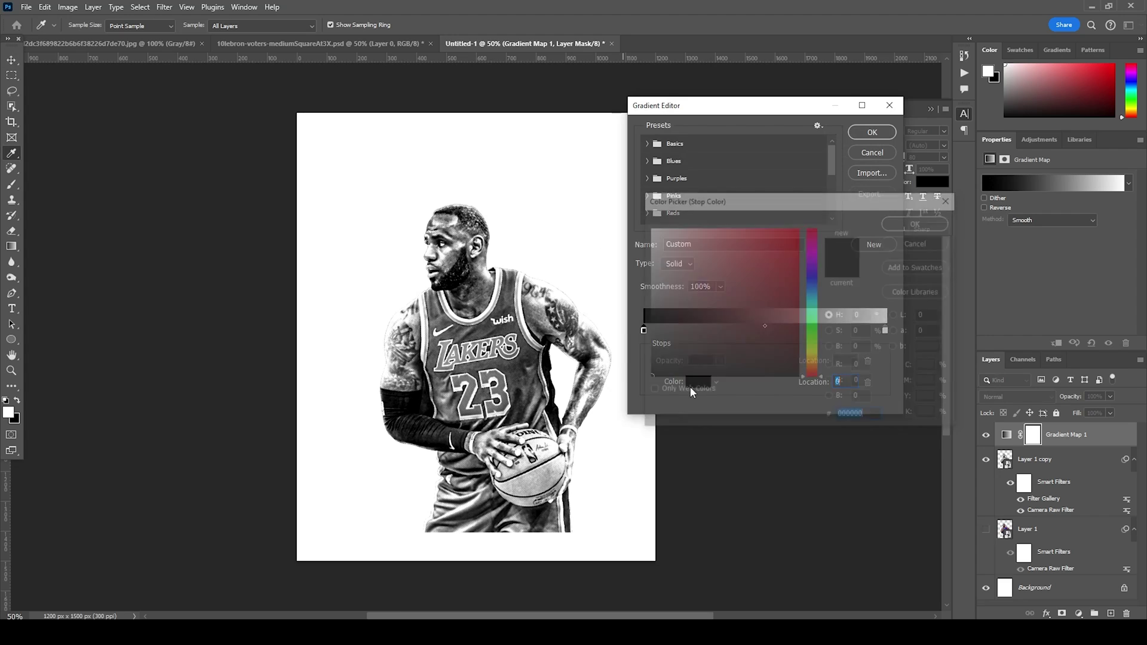
mouse_move(812, 335)
left_mouse_down()
mouse_move(811, 294)
mouse_move(783, 312)
mouse_move(778, 348)
mouse_move(793, 358)
left_mouse_up()
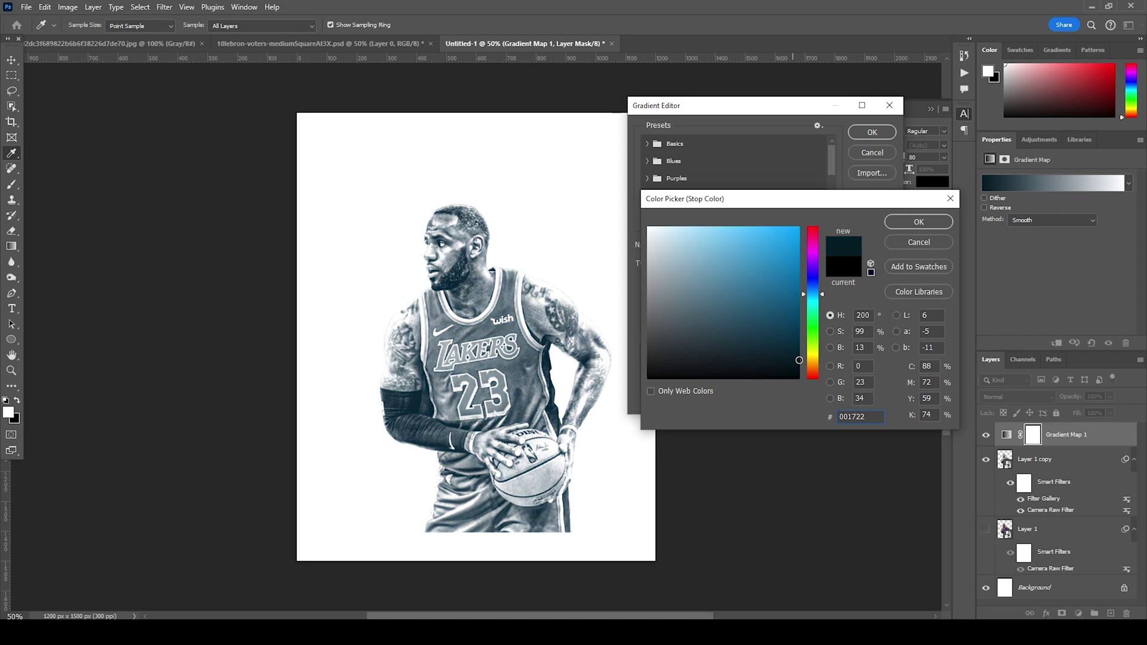
left_click(919, 222)
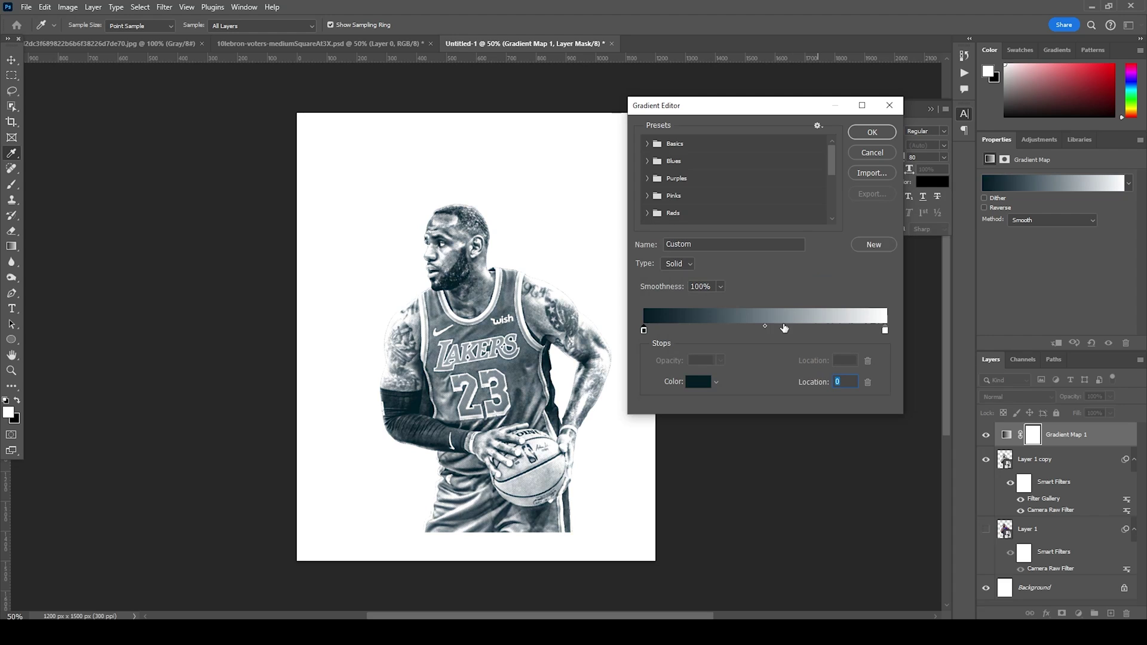
Add a middle stop to the gradient at location 58% and colour it deep blue (#102378).
left_click(783, 330)
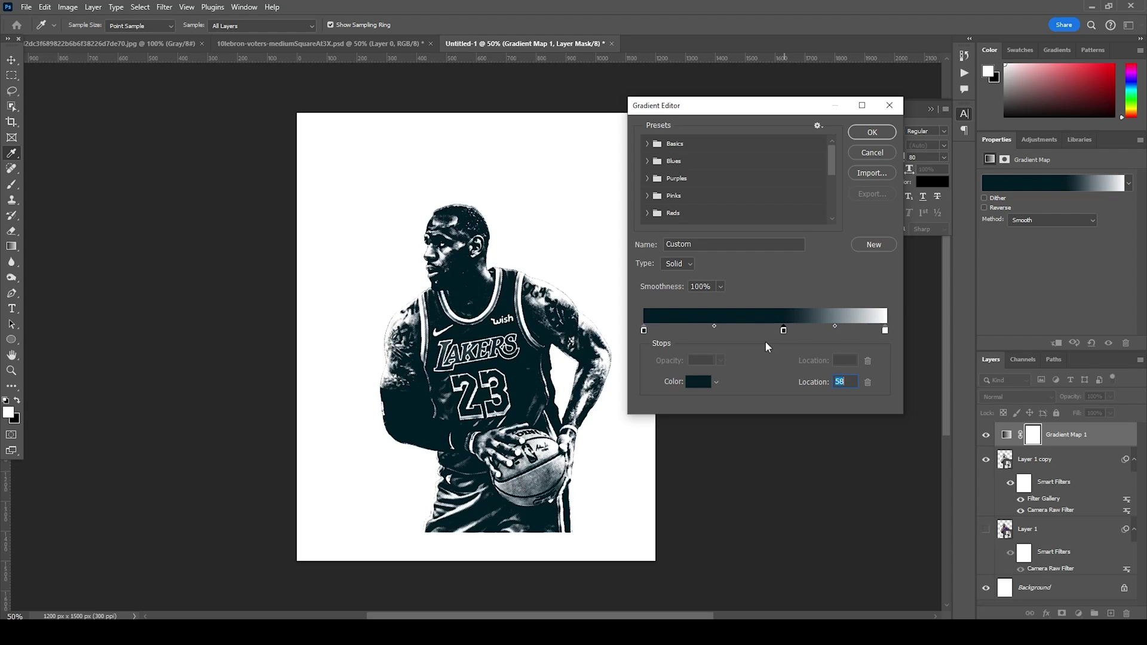
left_click(696, 383)
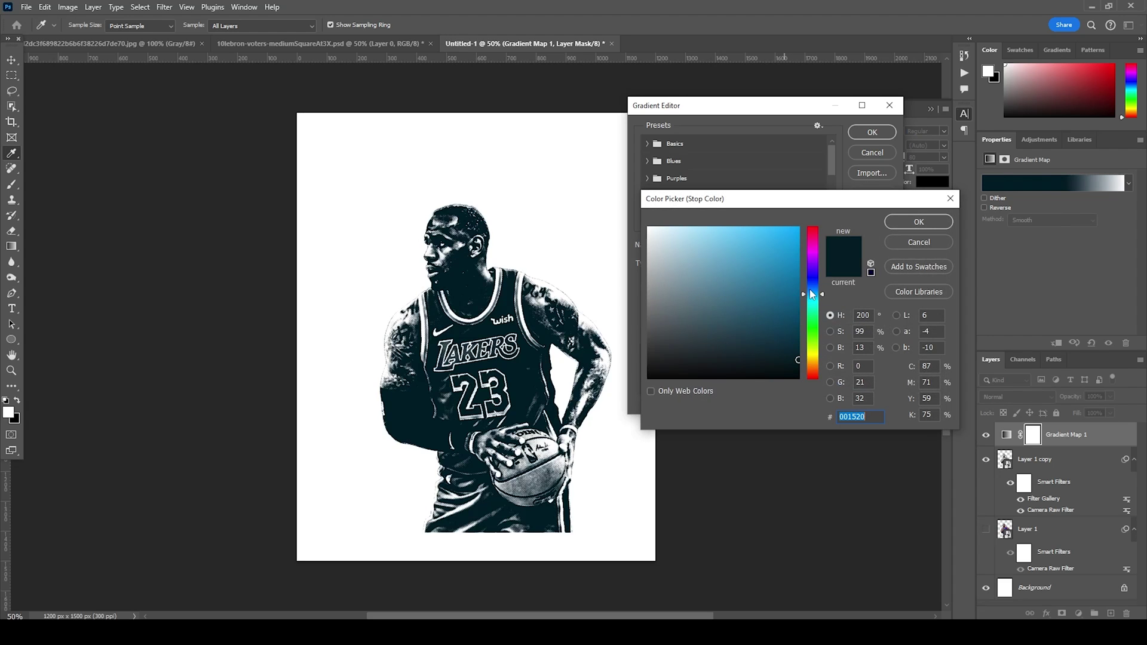
left_click_drag(811, 284, 811, 291)
left_click(794, 268)
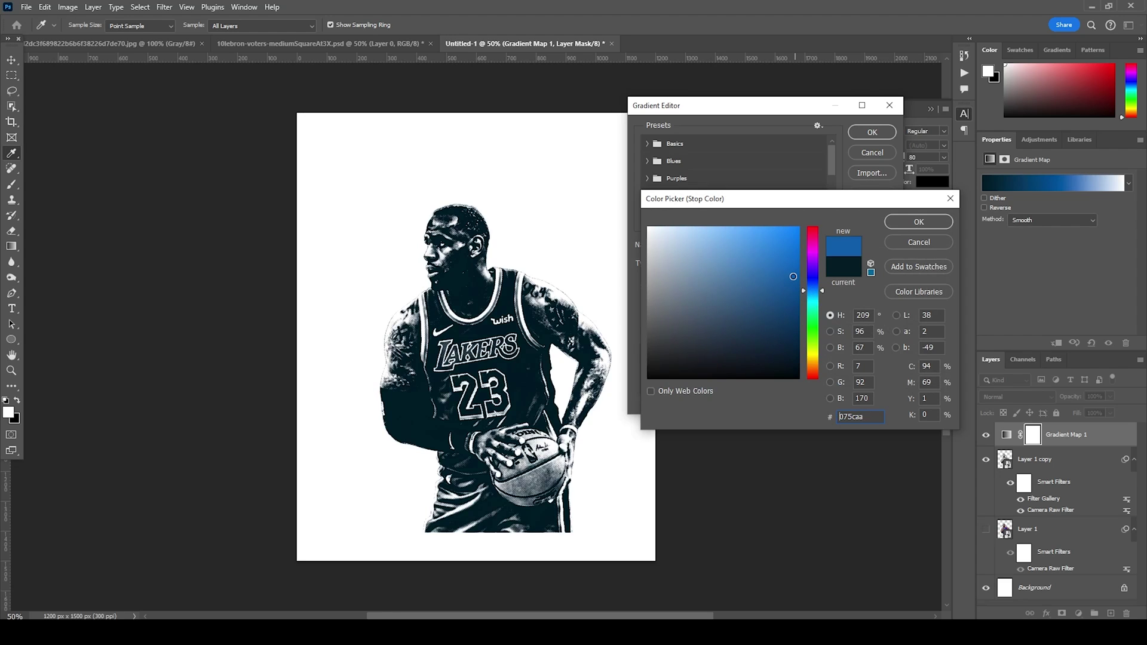
mouse_move(793, 272)
left_mouse_down()
mouse_move(780, 303)
mouse_move(794, 283)
mouse_move(823, 287)
mouse_move(778, 309)
left_mouse_up()
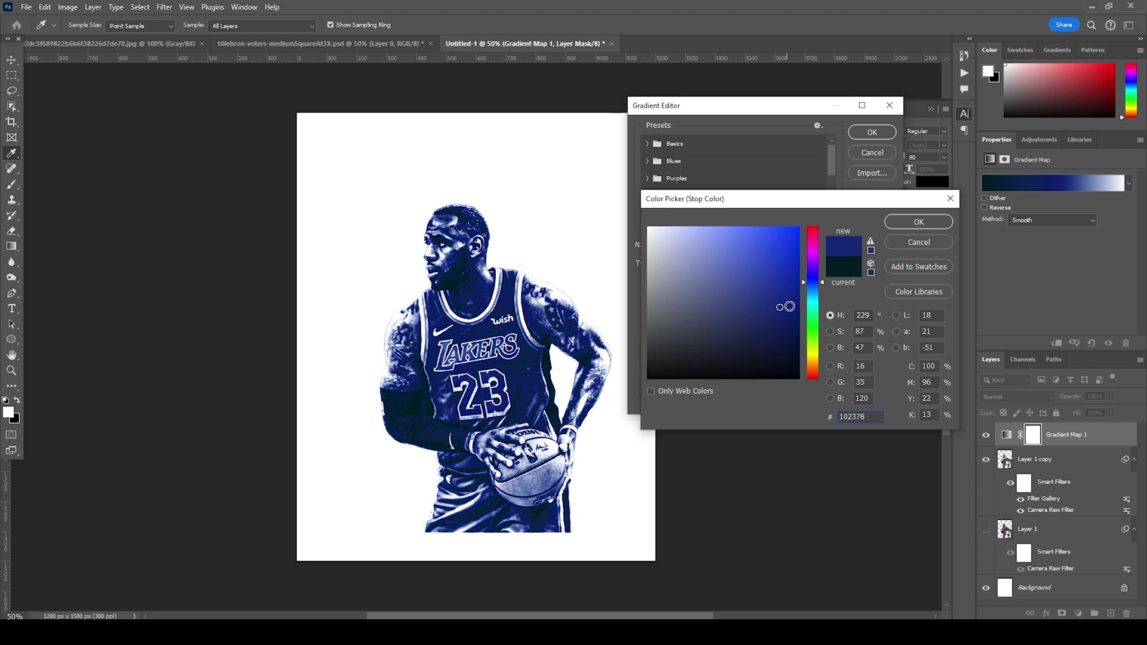
left_click(919, 225)
Move the gradient's middle stop closer to the dark end and darken its colour to navy (#0e1b52).
left_click(714, 326)
mouse_move(784, 331)
left_mouse_down()
mouse_move(709, 330)
mouse_move(776, 319)
mouse_move(775, 330)
left_mouse_up()
left_click(698, 382)
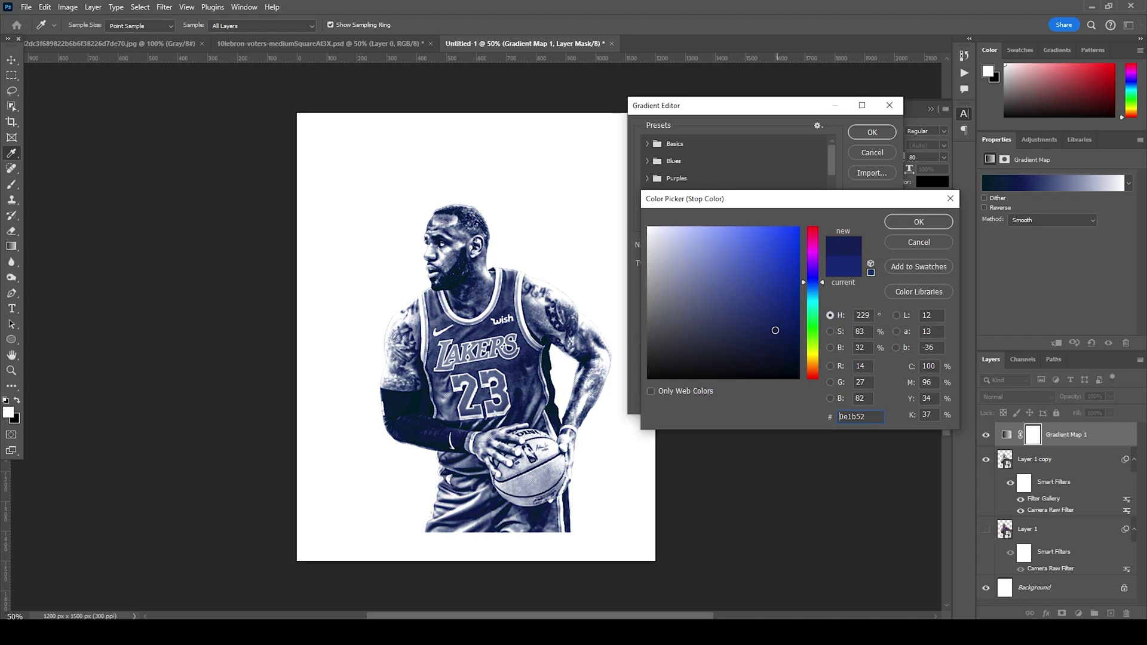
left_click(904, 221)
Move the gradient's white stop to location 83%, recolour it light grey (#eeecec), and accept the gradient.
left_click_drag(886, 336, 845, 337)
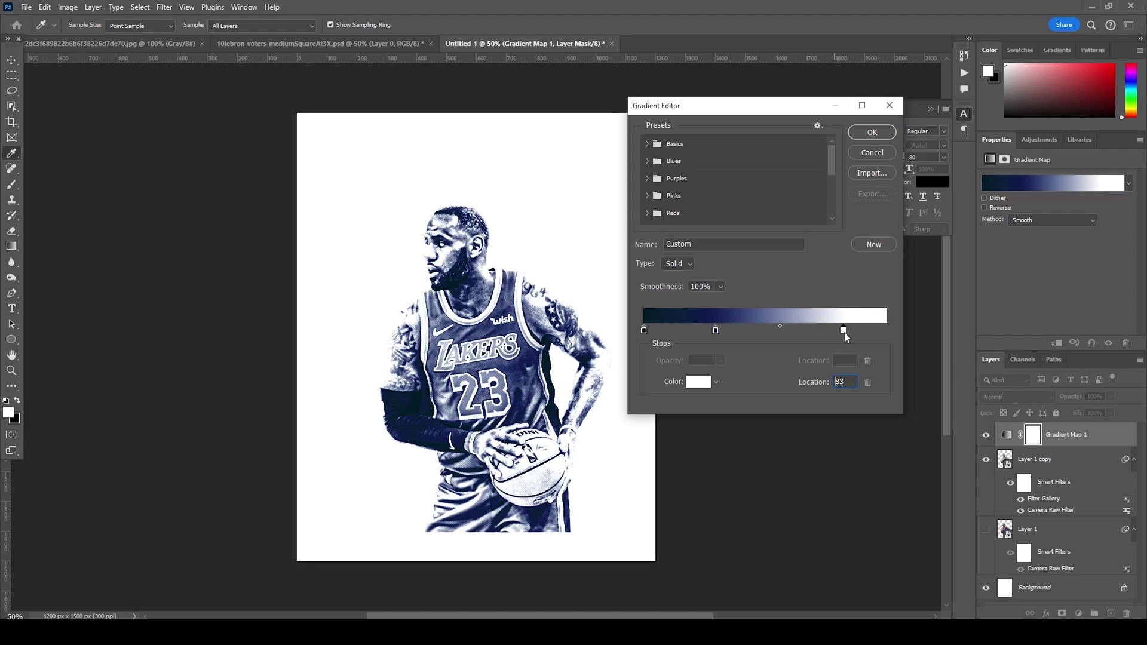
left_click(695, 382)
left_click_drag(647, 232, 648, 237)
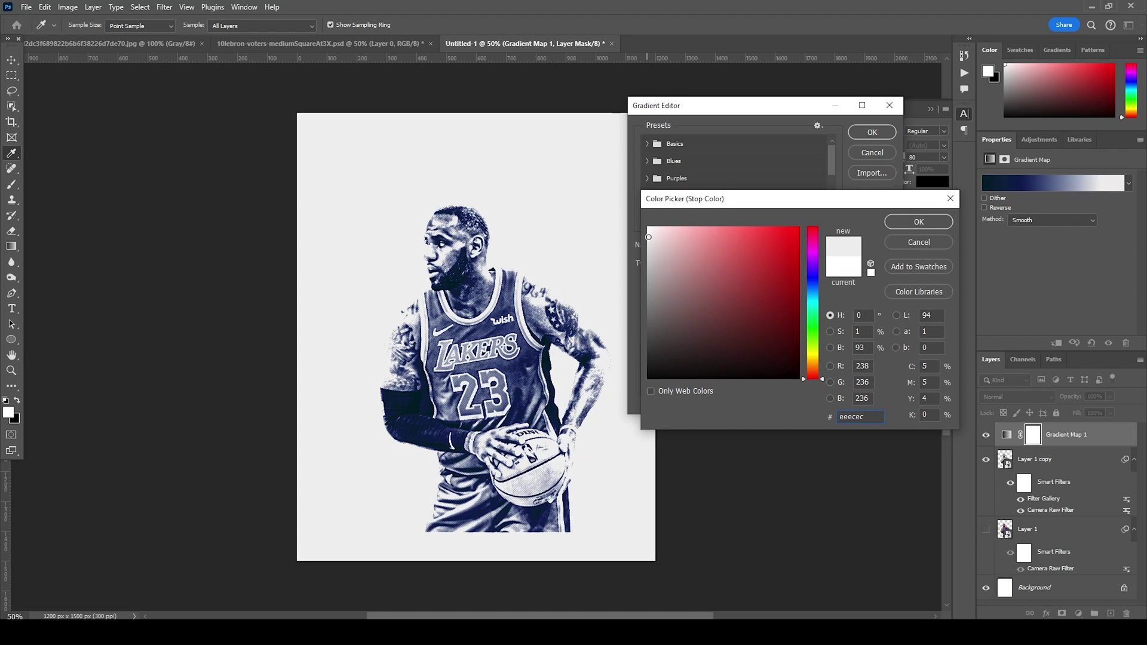
left_click(920, 222)
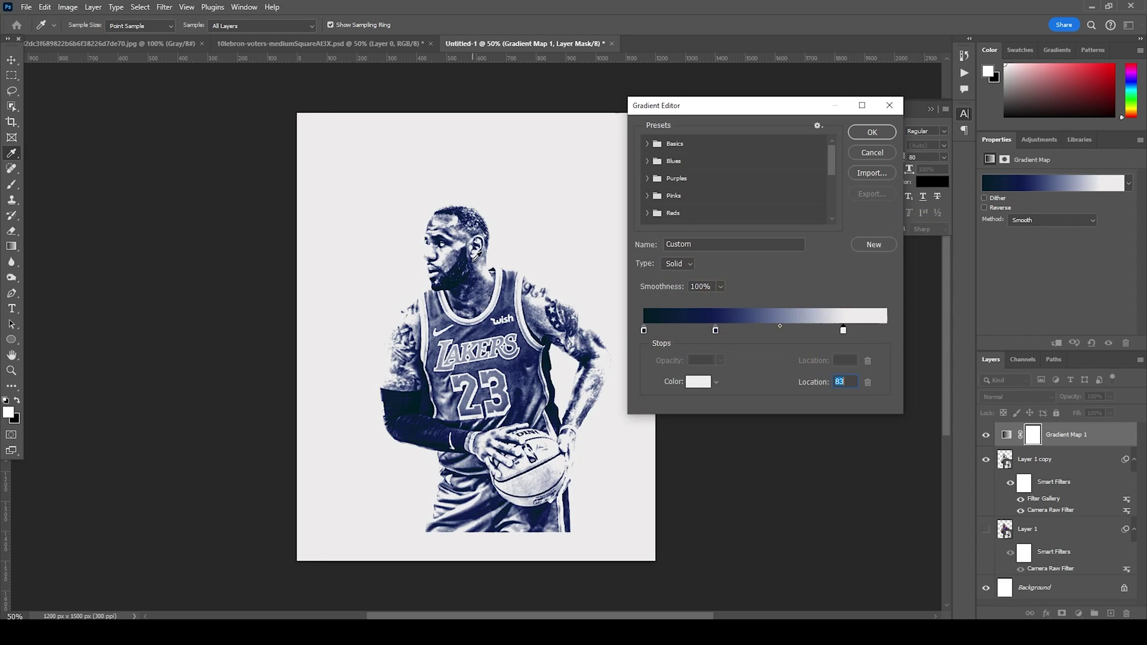
left_click(870, 141)
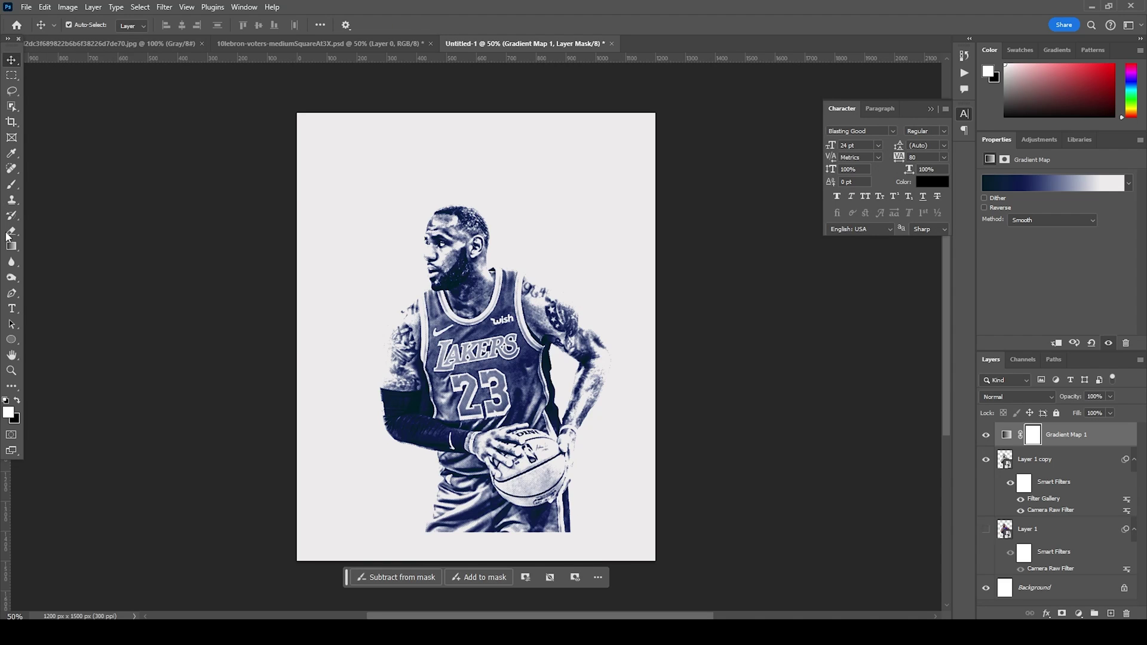
Add the title text LOS ANGELES above the player in the Deutschlander font at 33 pt with tracking 0.
key("t")
left_click(404, 149)
type("LOS ANGELES")
key("ctrl+a")
left_click(407, 190)
left_click(519, 305)
left_click_drag(829, 145, 842, 145)
left_click(899, 157)
type("0")
Scale the LOS ANGELES title to about 213% and position it directly above the player's head.
left_click_drag(474, 144, 488, 176)
left_click_drag(513, 185, 569, 213)
left_click_drag(524, 159, 523, 168)
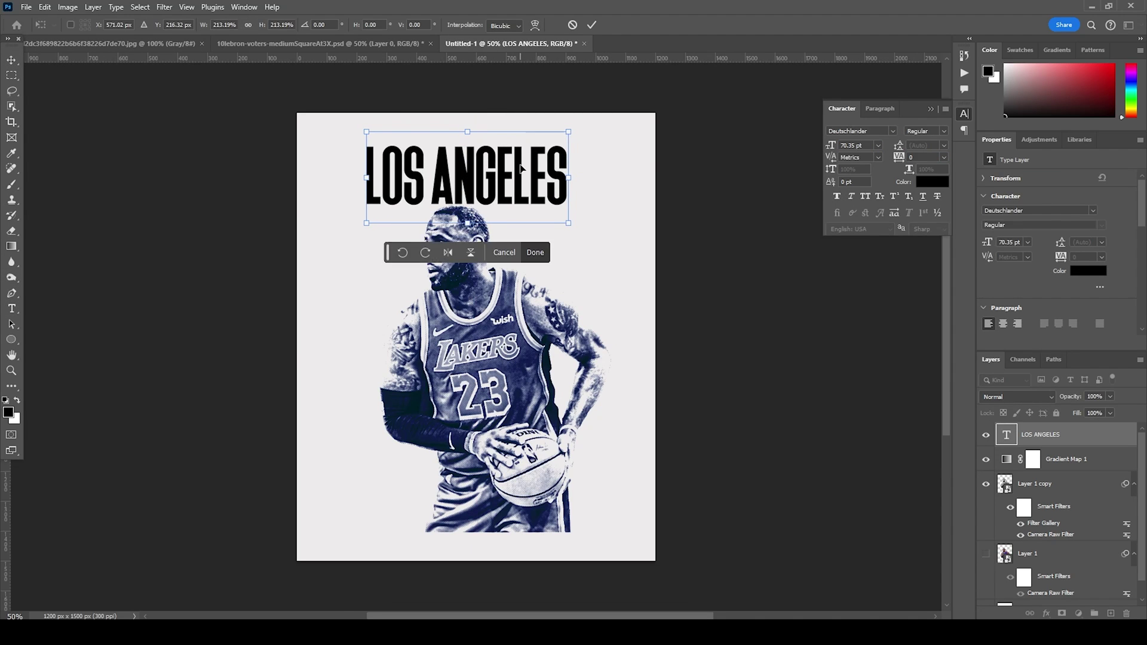
key("Return")
Move the LOS ANGELES layer beneath the halftone player layer, and clip the gradient map to that player layer.
left_click_drag(1040, 434, 1039, 537)
left_click(1004, 440)
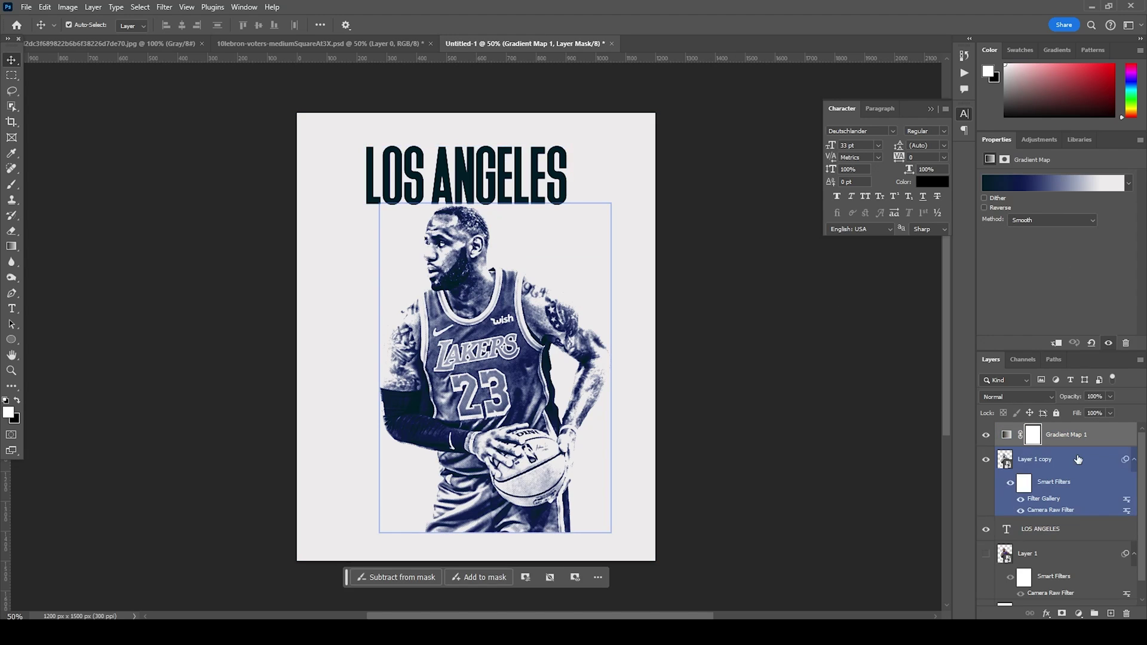
right_click(1078, 439)
left_click(1060, 414)
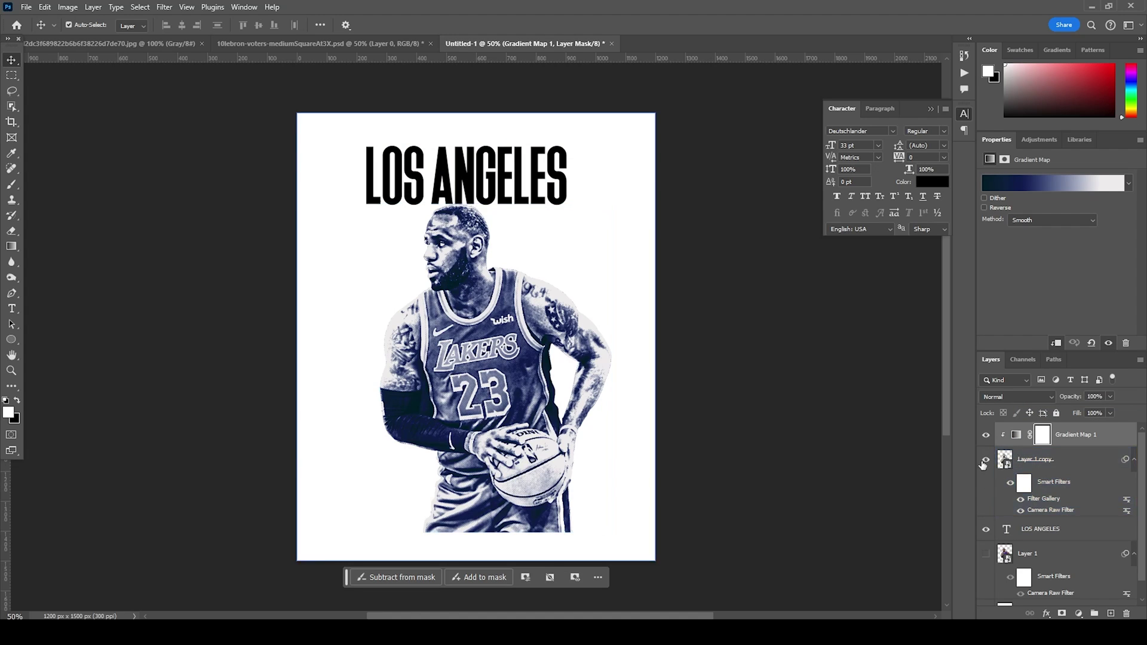
Recolour the LOS ANGELES text deep blue (#14317e), starting from a blue sampled from the player's jersey.
left_click(1010, 532)
double_click(1007, 530)
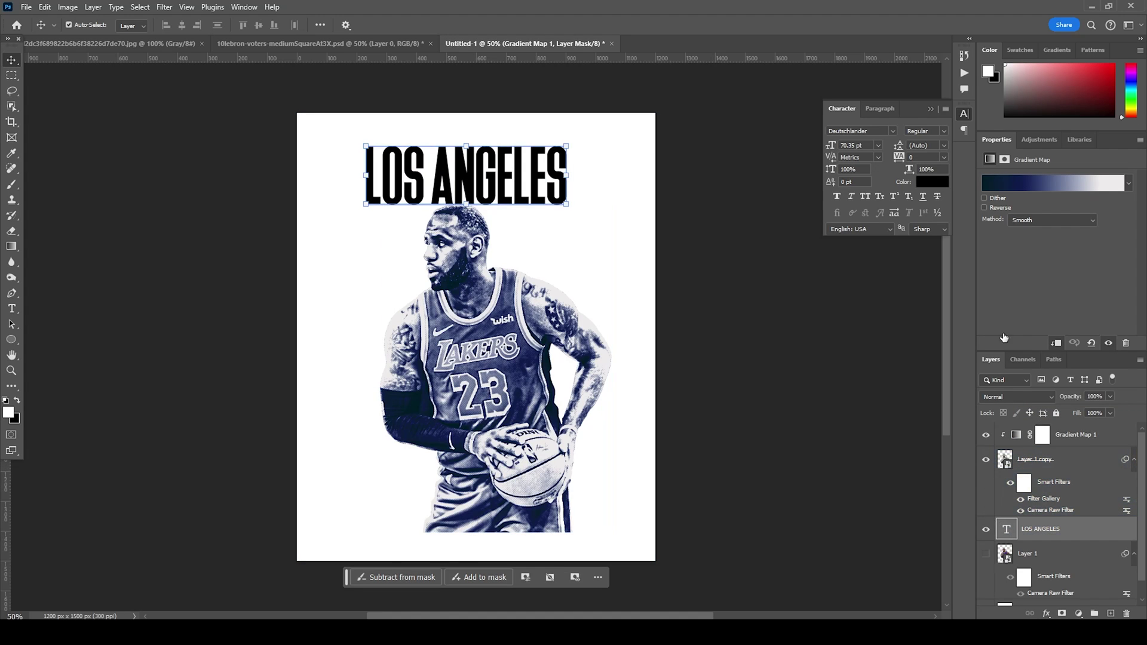
left_click(927, 183)
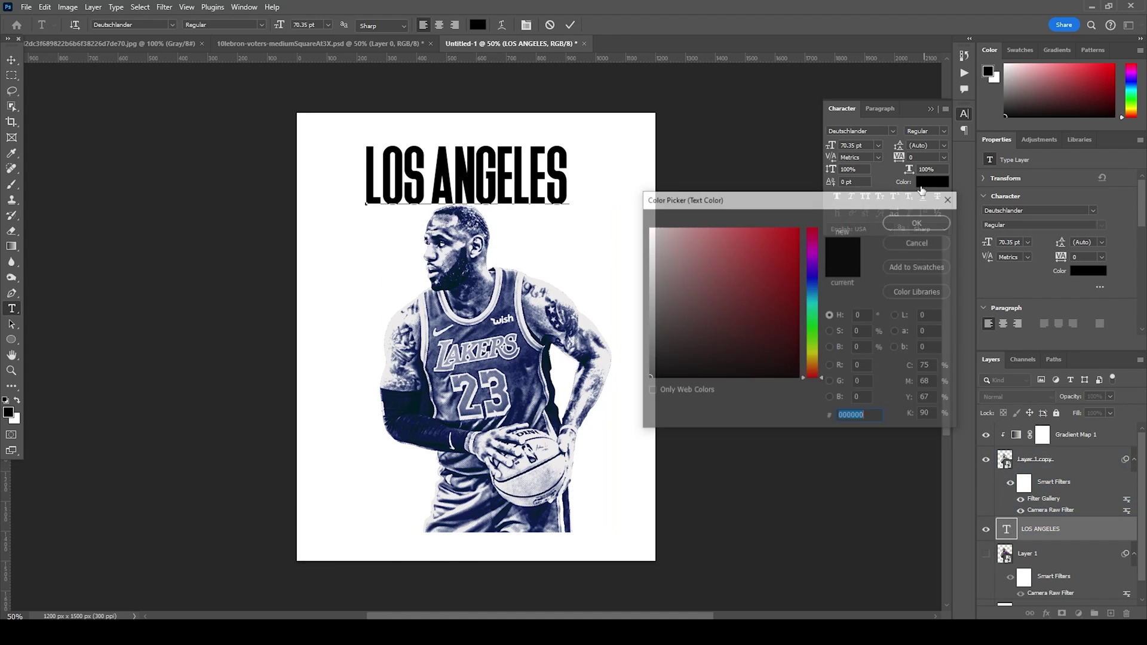
left_click(445, 312)
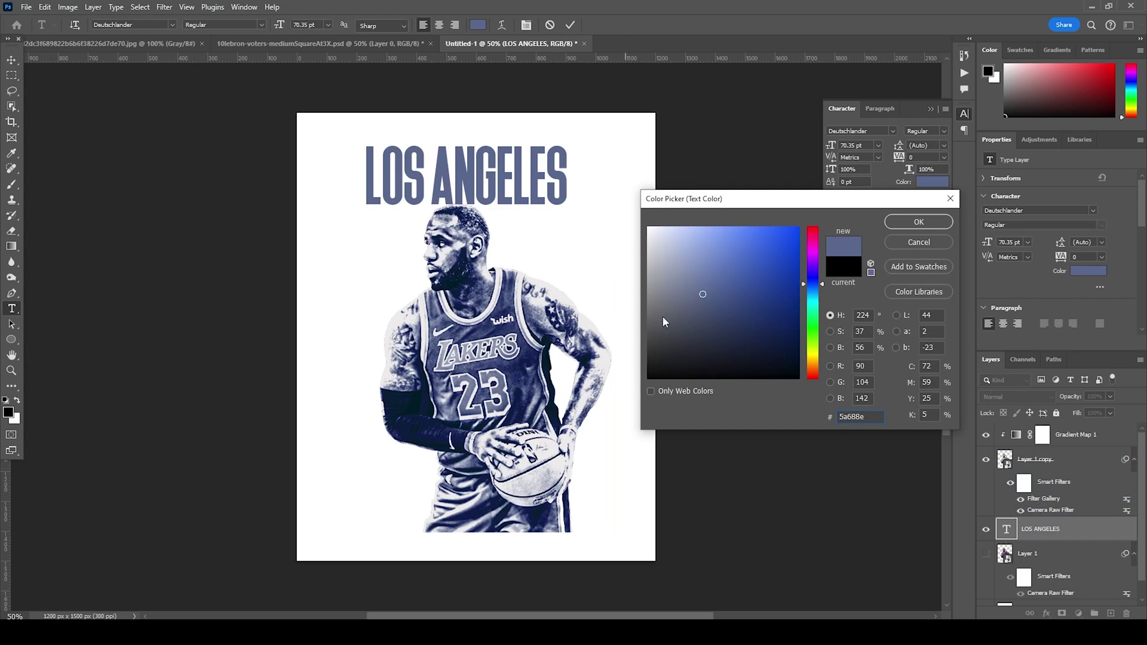
left_click_drag(770, 306, 791, 303)
left_click(768, 301)
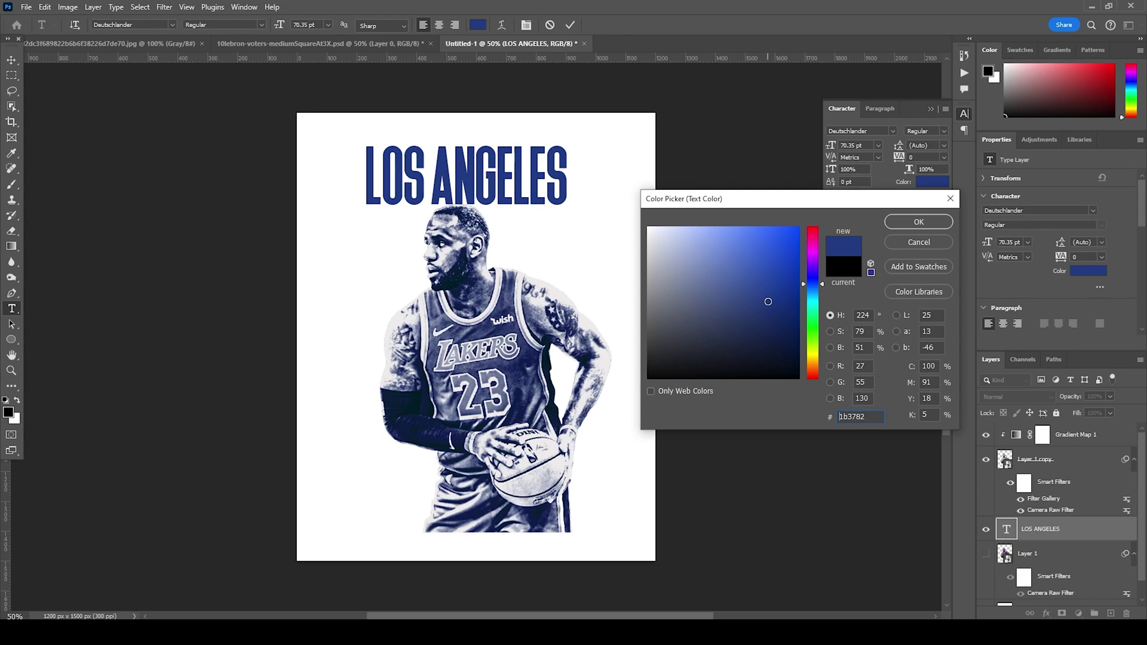
left_click_drag(769, 302, 776, 304)
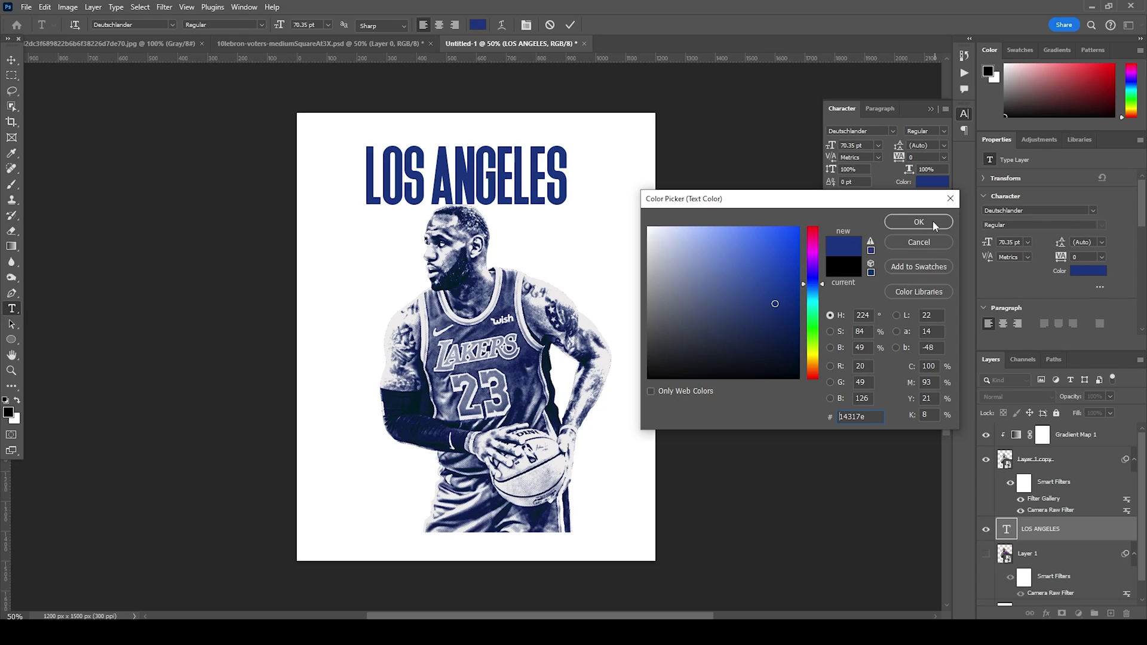
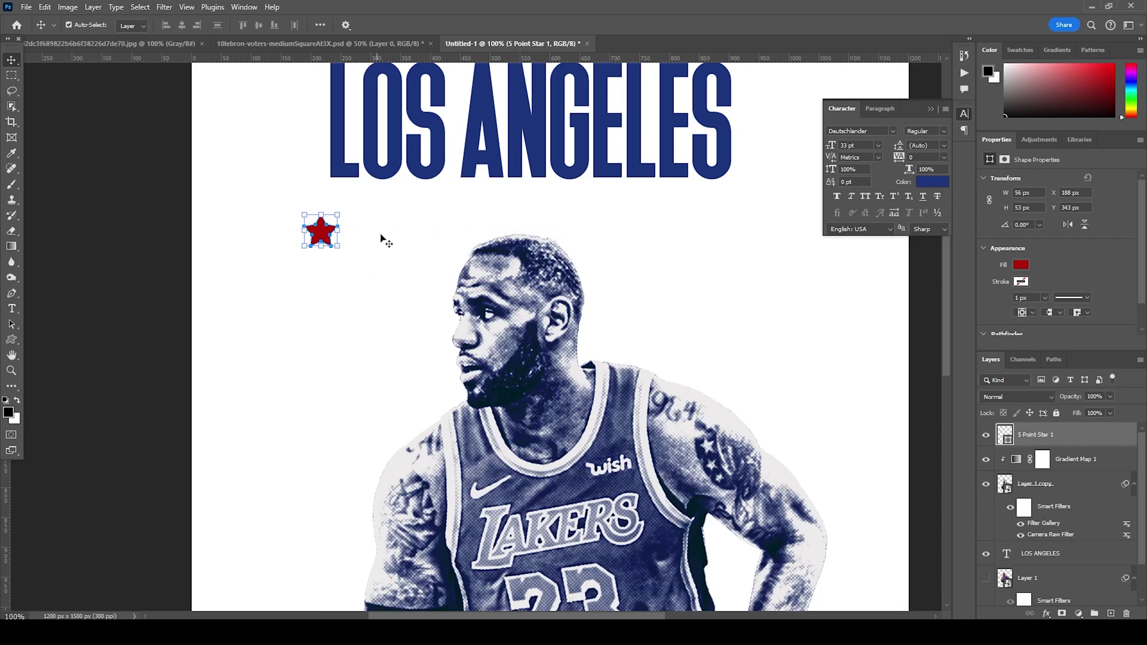
Duplicate the red star repeatedly into an evenly spaced horizontal row beneath the LOS ANGELES title.
left_click(322, 239)
left_click_drag(322, 239, 586, 206)
key("ctrl+t")
left_click_drag(239, 188, 657, 230)
left_click_drag(534, 207, 617, 205)
key("ctrl+minus")
key("ctrl+minus")
left_click(791, 394)
Complete the row as nine red stars and position it between the title and the player's head.
left_click_drag(573, 274, 600, 275)
key("ctrl+plus")
key("ctrl+plus")
left_click_drag(719, 211, 771, 211)
scroll(794, 256, "up", 1)
scroll(1019, 478, "down", 3)
left_click(1019, 459, "shift")
left_click_drag(678, 235, 631, 233)
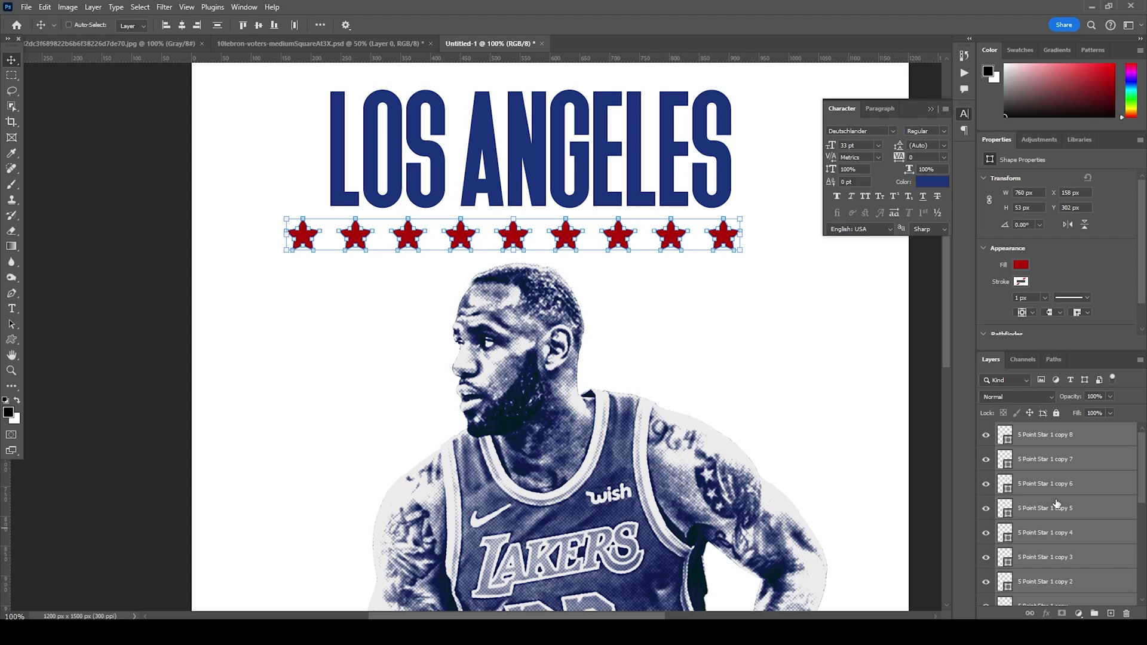
Group the nine star layers and name the group stars.
key("ctrl+g")
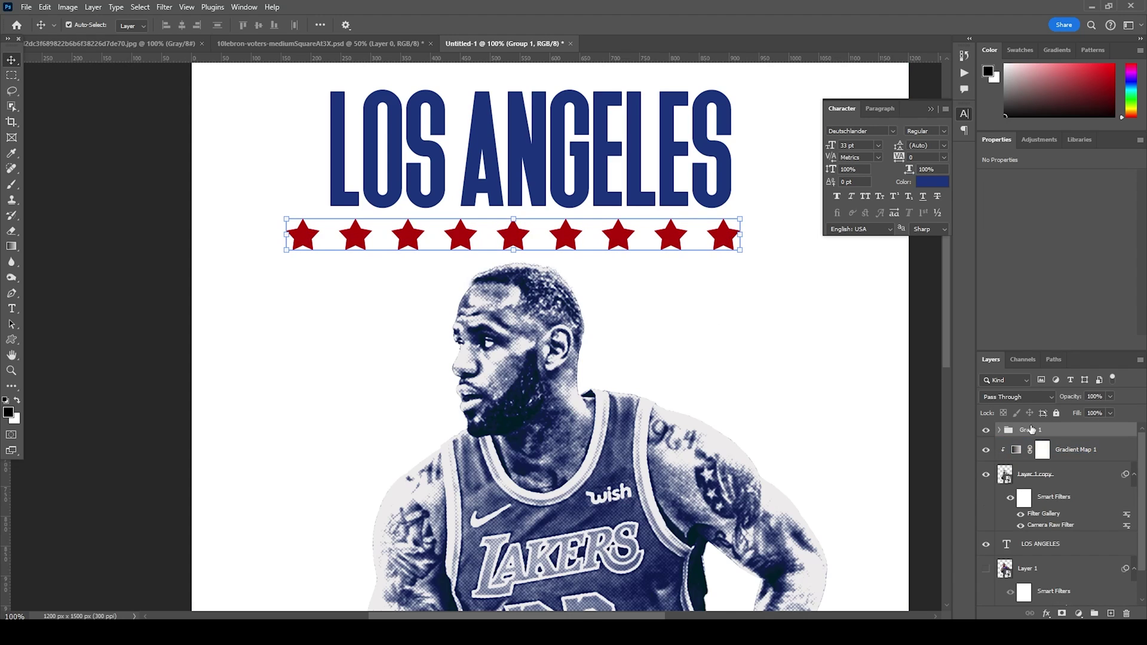
left_click(1031, 428)
type("stars")
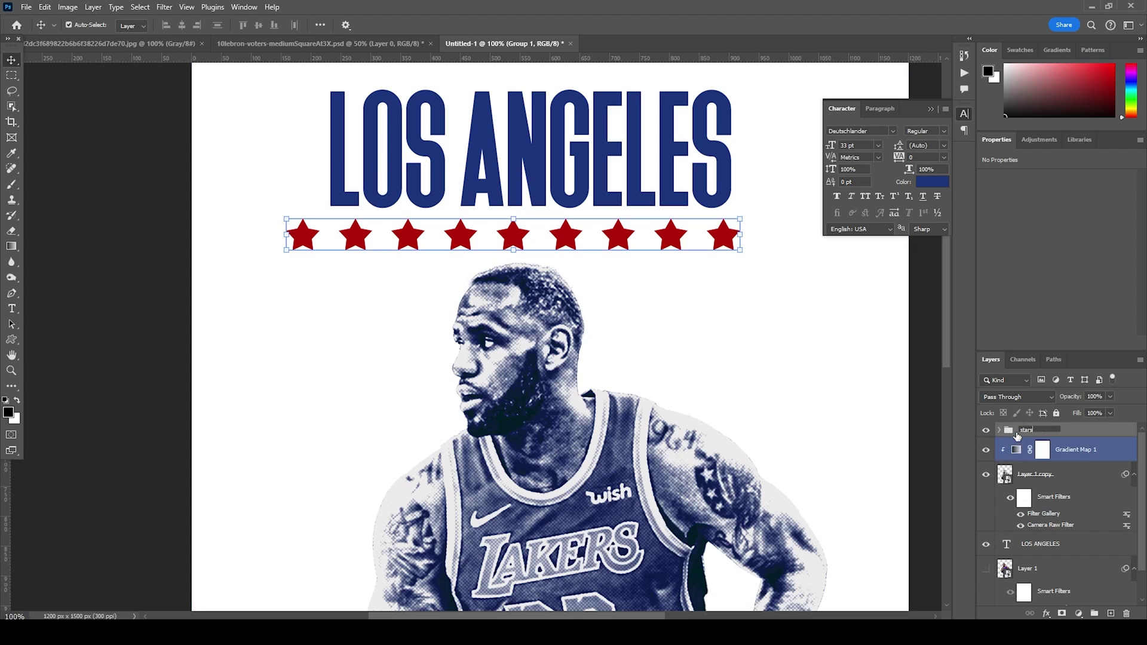
key("Return")
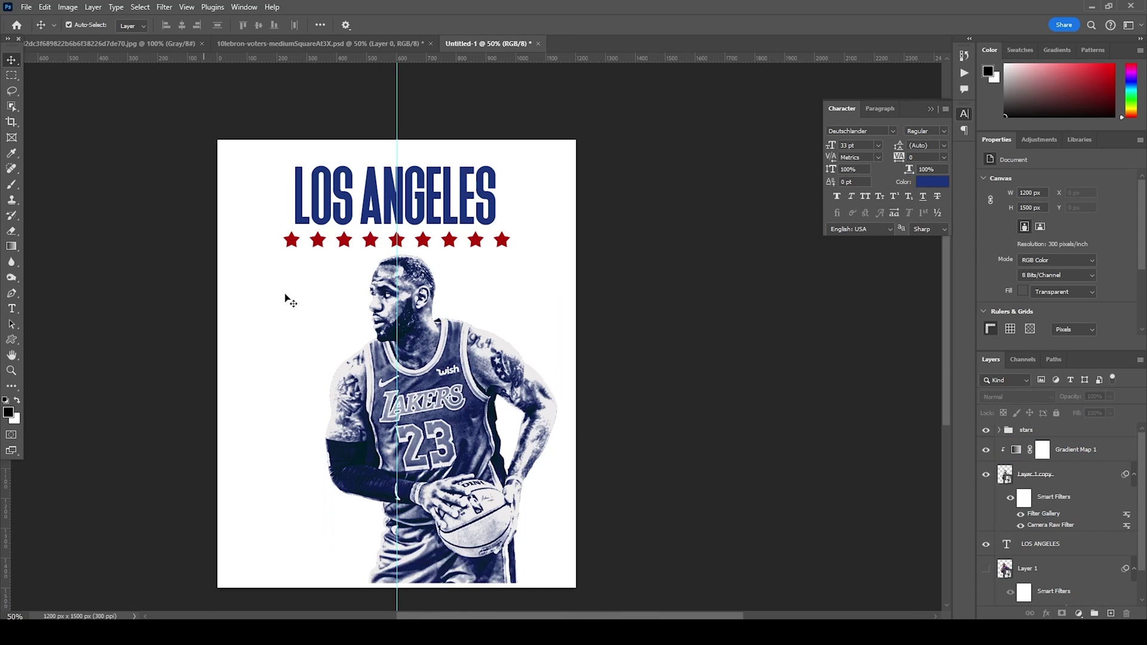
Duplicate the LOS ANGELES title, rotate the copy -90°, scale it to 33.21% and place it in the poster's lower-left area.
left_click(306, 197)
left_click_drag(451, 217, 356, 409)
key("ctrl+t")
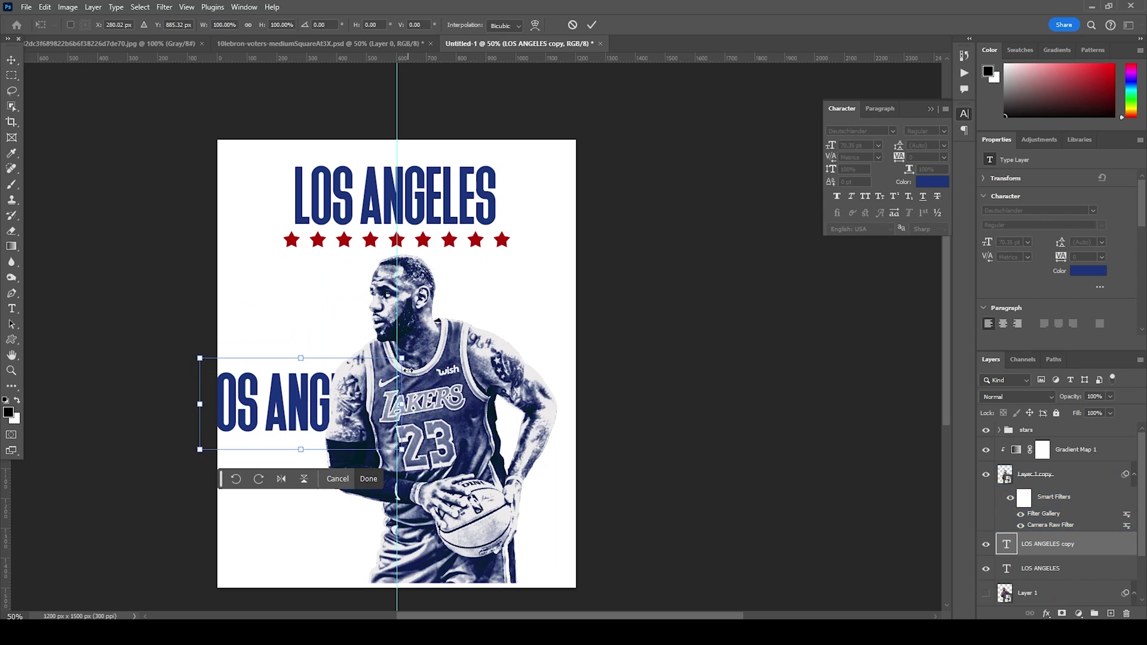
left_click_drag(415, 354, 258, 292)
left_click_drag(345, 302, 259, 488)
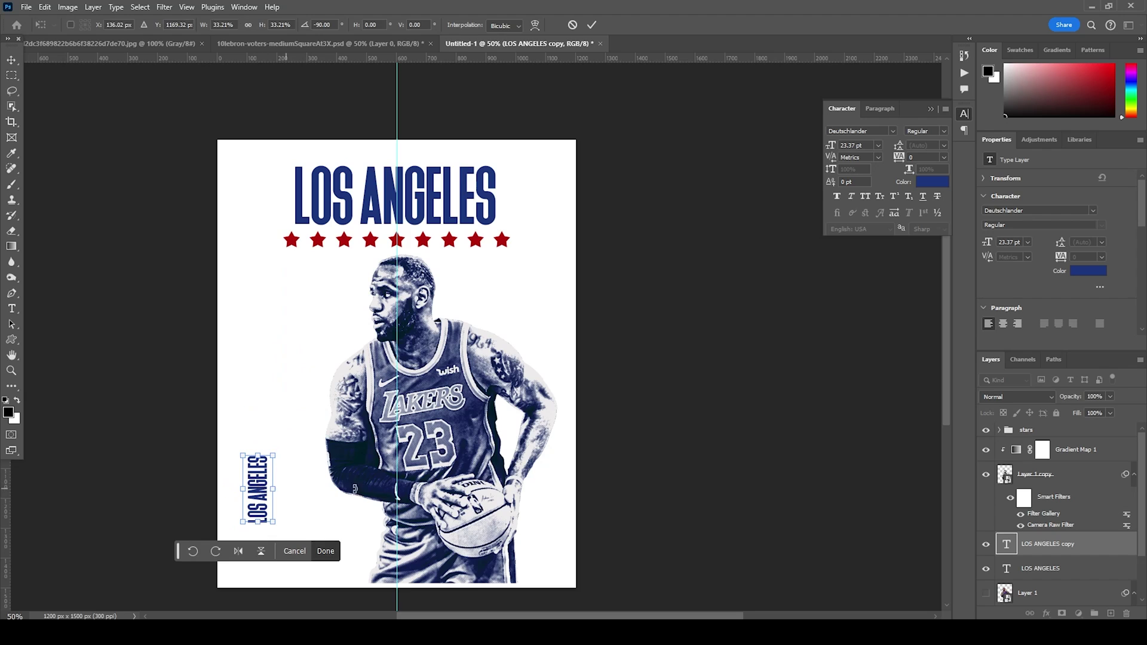
key("Return")
Replace the text of the small vertical title copy with LAKERS.
double_click(1006, 545)
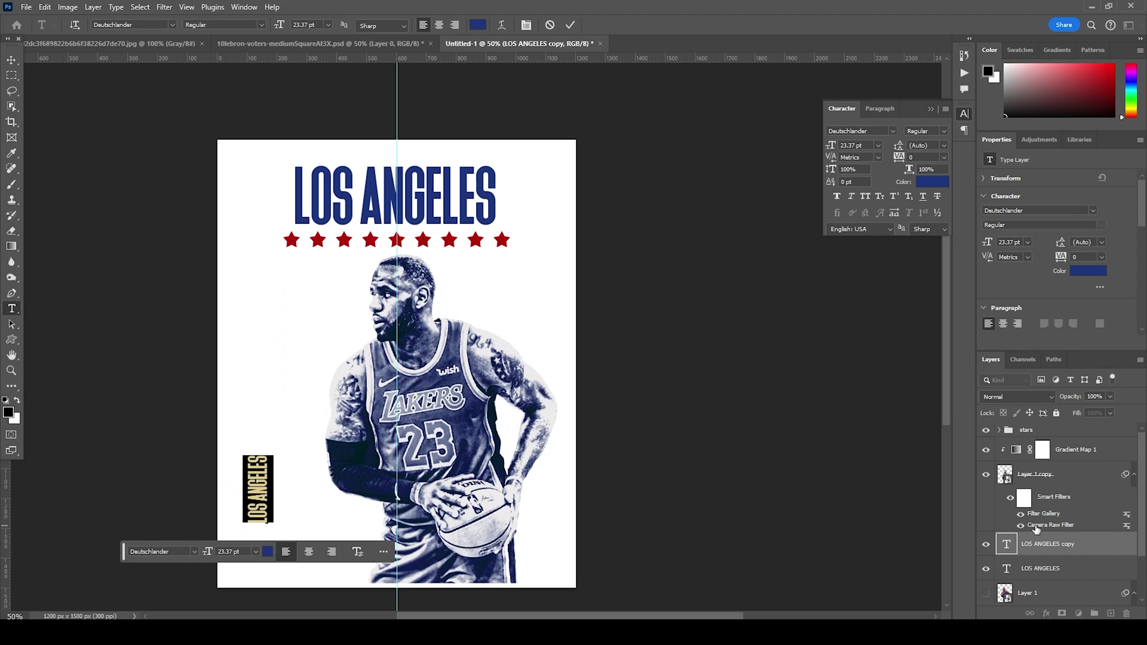
type("LAKERS")
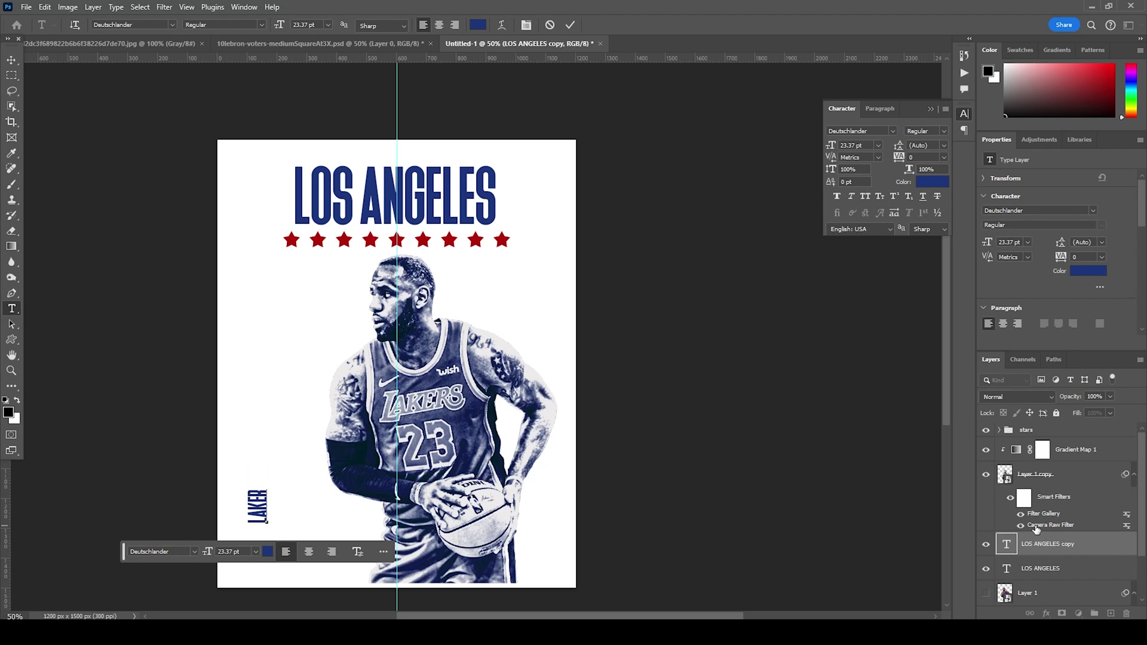
left_click(11, 60)
Duplicate the vertical LAKERS text just to its right and change the copy to read LEBRON JAMES.
left_click_drag(261, 509, 285, 518)
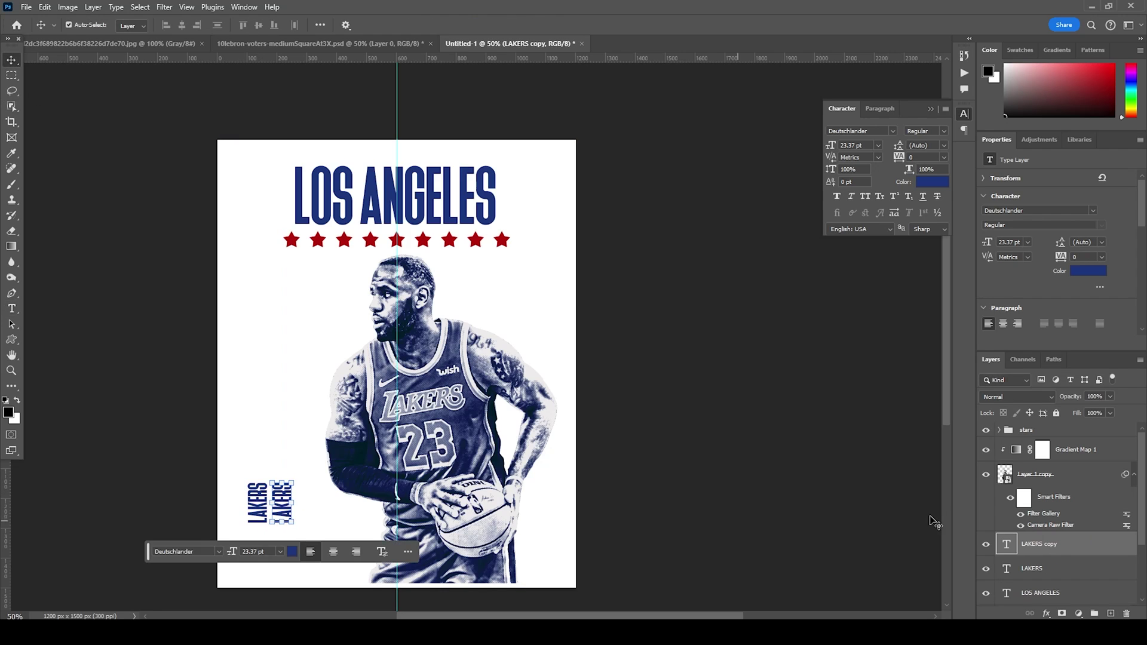
key("Return")
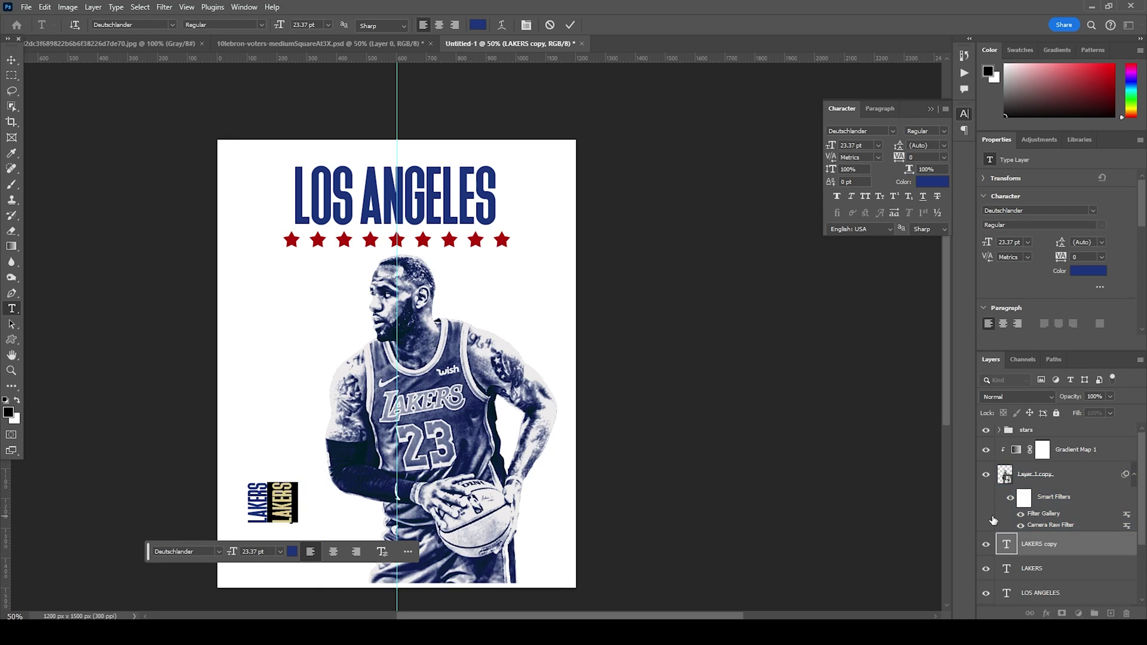
type("LEBRO")
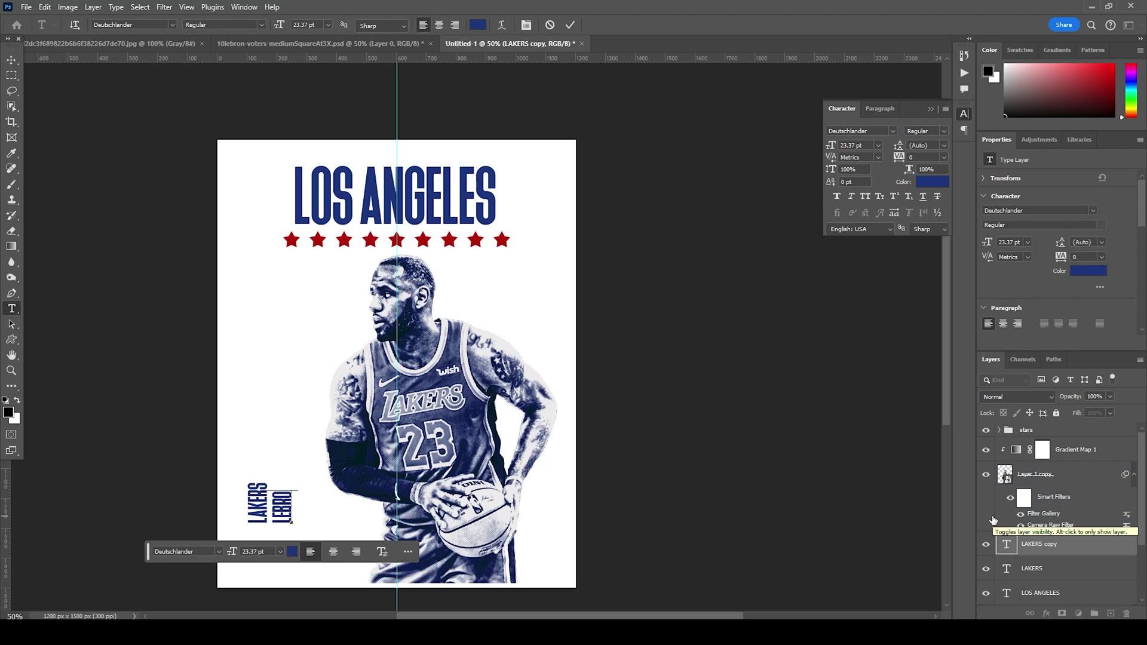
type("N JAMES")
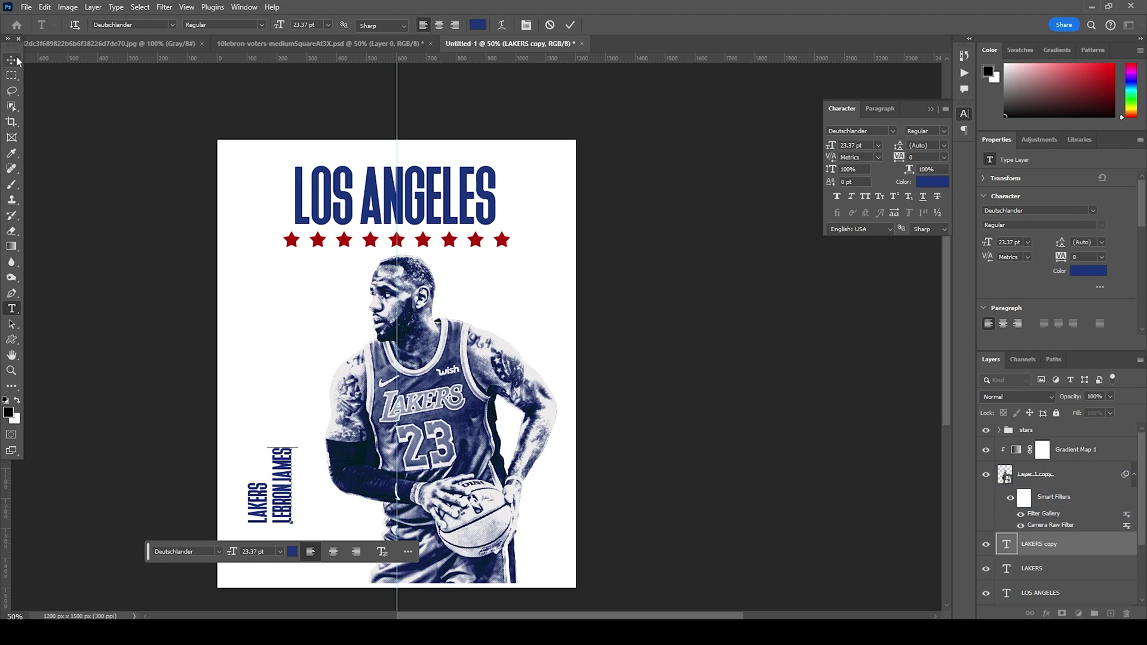
left_click(12, 60)
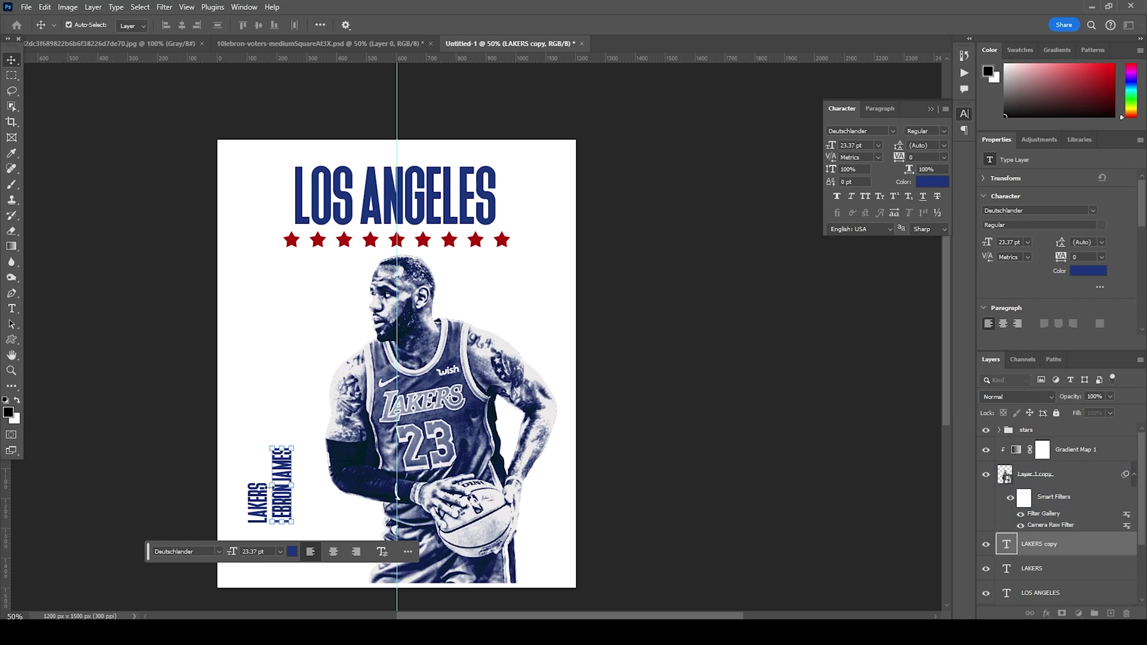
Shift the LEBRON JAMES text about 12 px left so it sits closer to LAKERS.
key("ctrl+t")
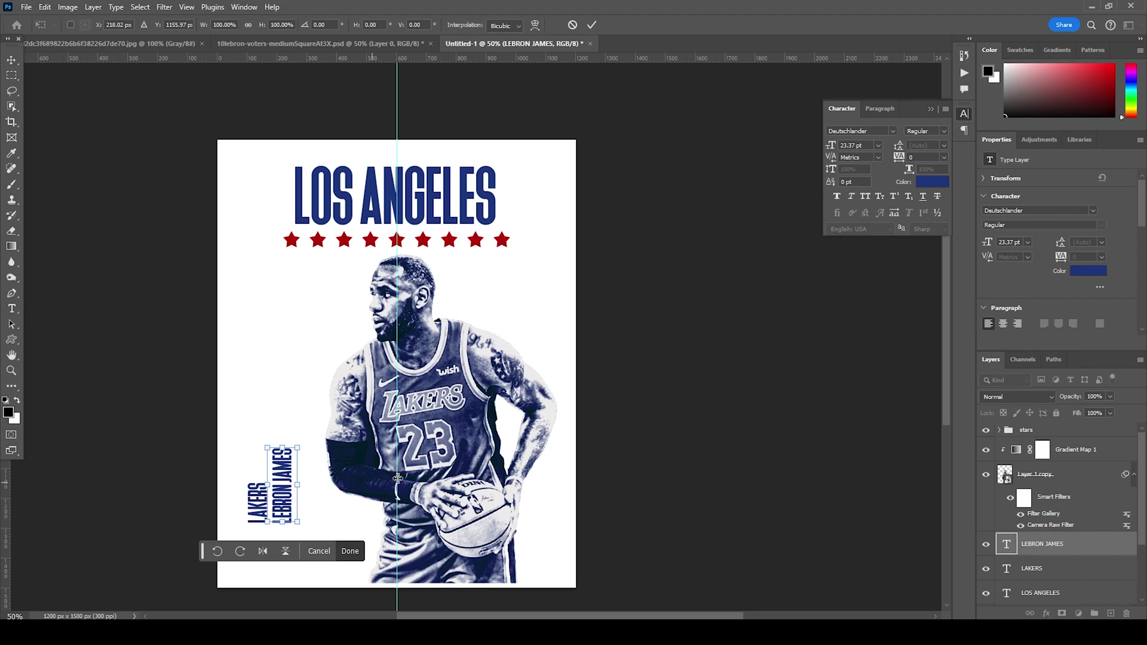
key("Left")
key("Left")
key("Left")
key("Left")
key("Left")
key("Left")
key("Left")
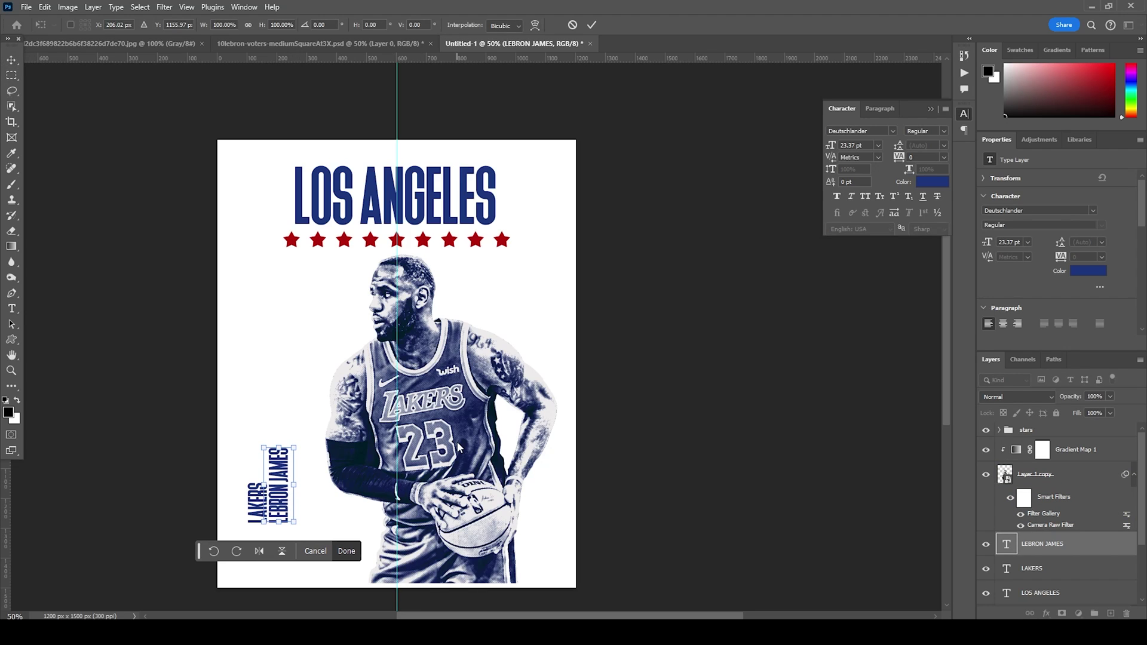
key("Return")
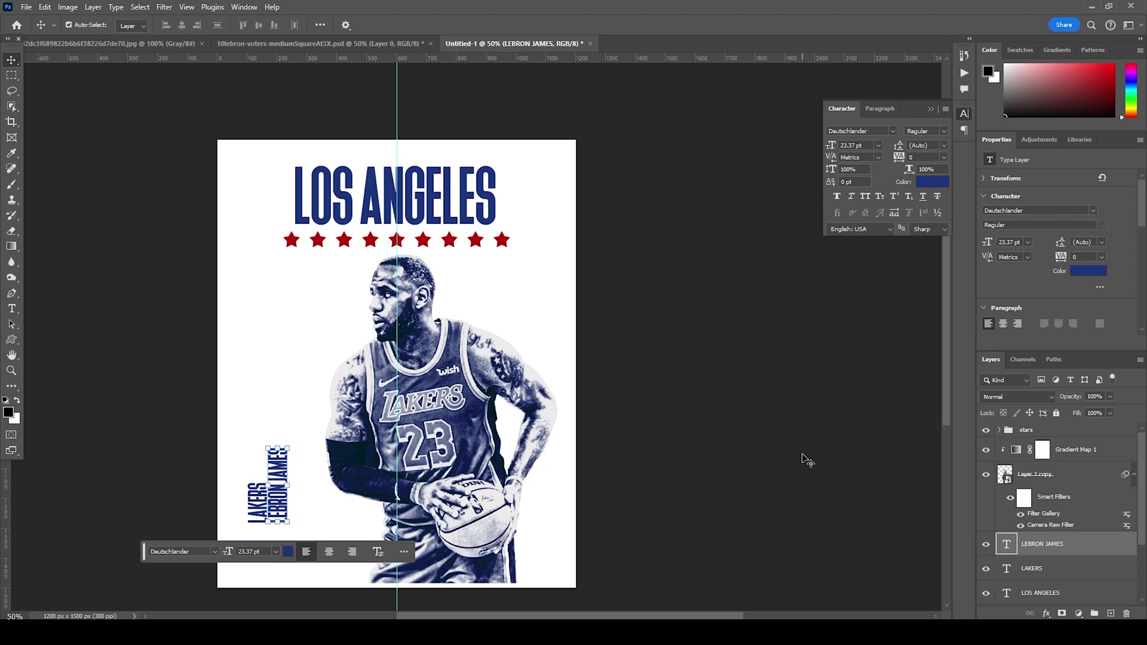
left_click(1013, 575)
left_click(1027, 545, "shift")
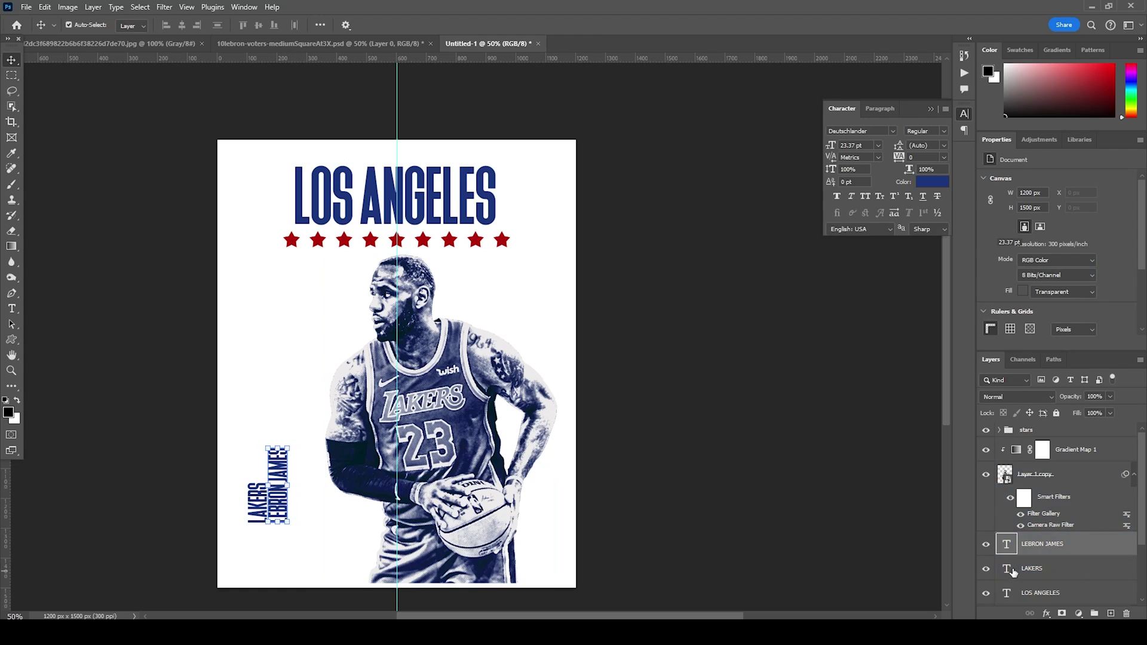
scroll(358, 452, "down", 2)
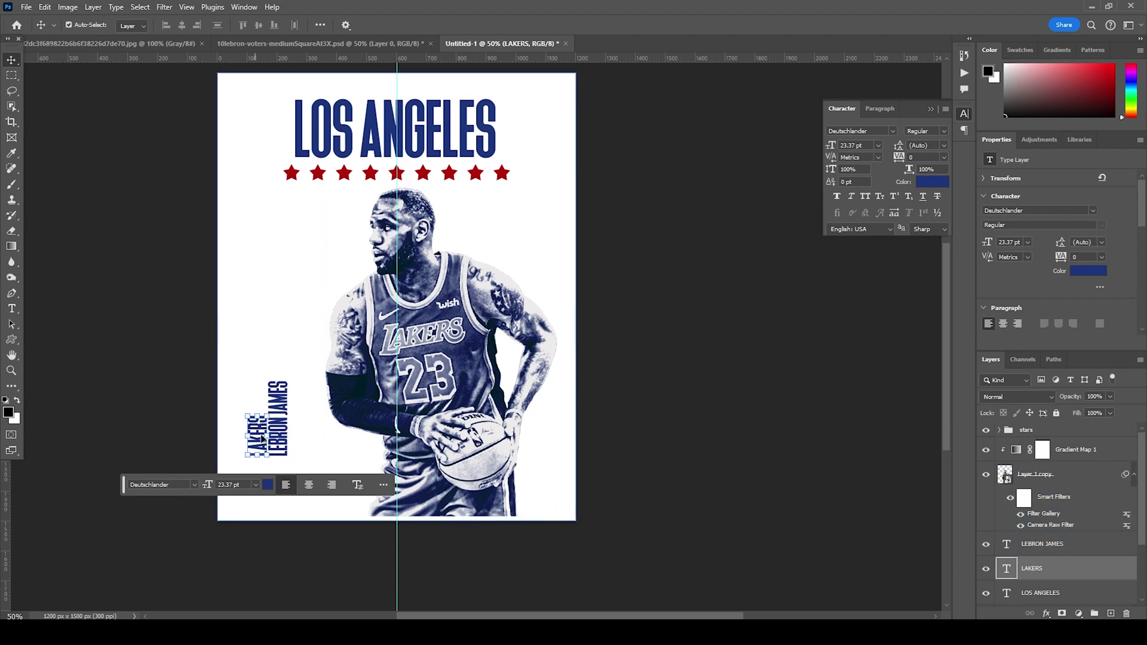
left_click(255, 435)
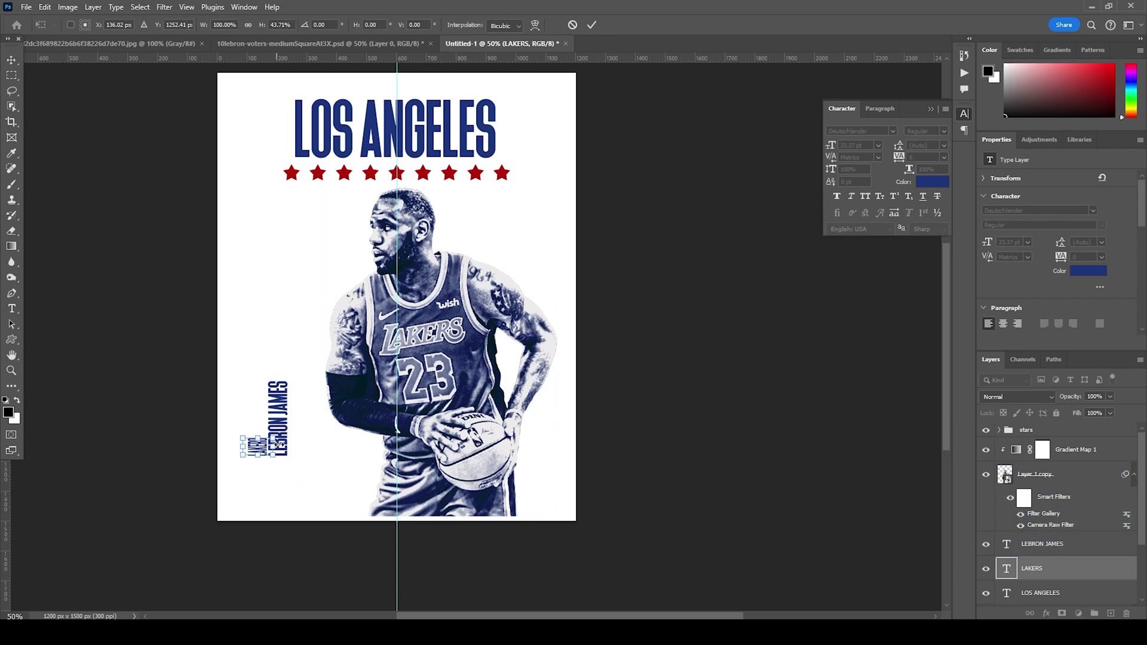
key("ctrl+t")
key("Return")
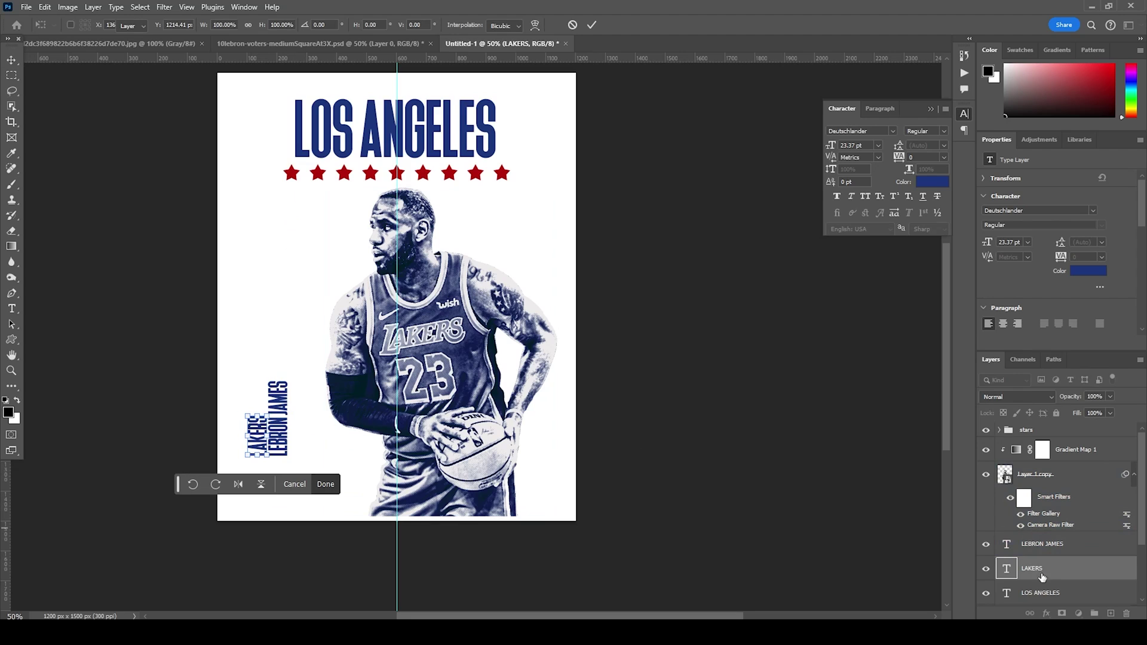
Select the LEBRON JAMES and LAKERS layers together and move them down toward the poster's lower edge.
scroll(1052, 526, "down", 1)
left_click(1002, 538, "shift")
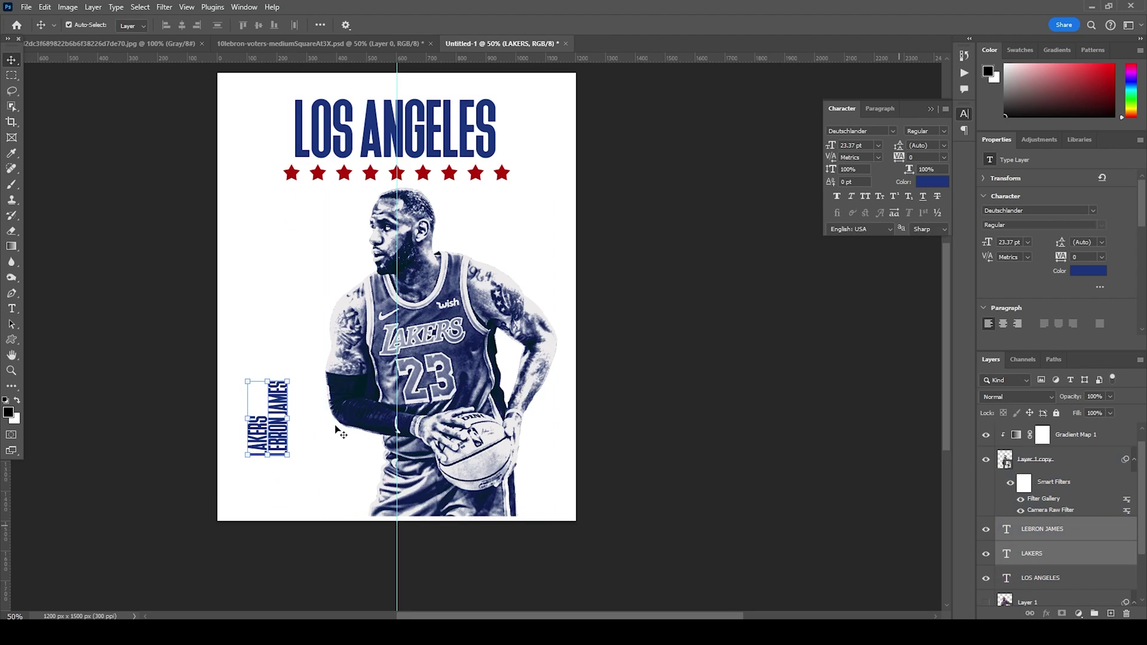
left_click_drag(274, 408, 271, 447)
Draw a rectangle about 2058 x 205 px across the poster's lower edge and move its layer above the stars group.
left_click(536, 399)
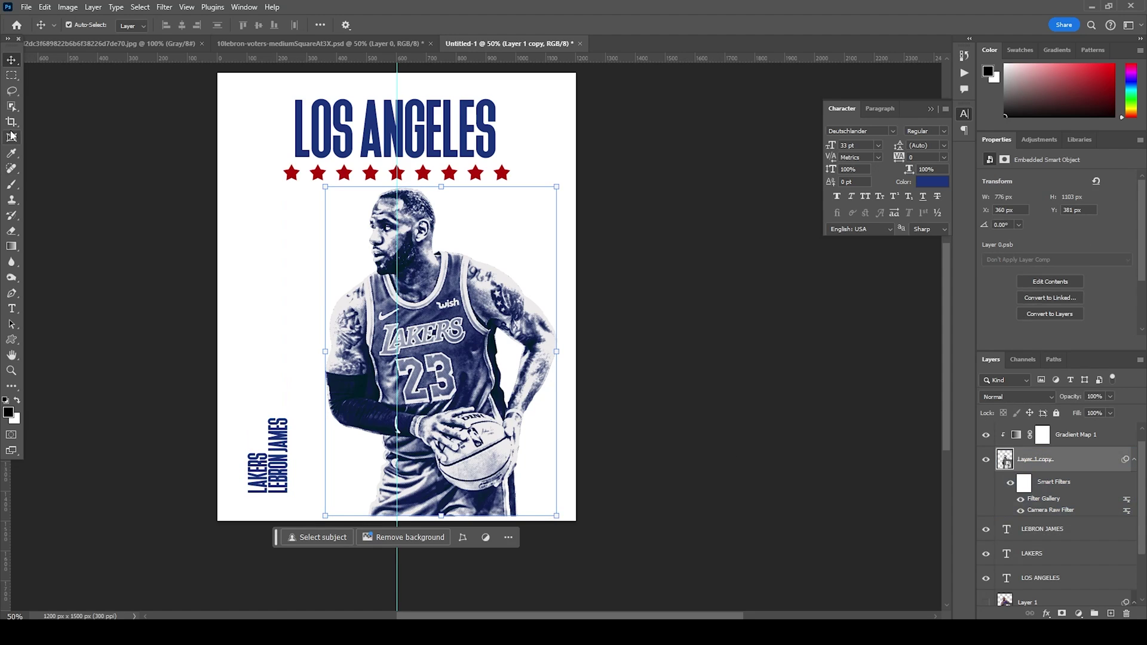
left_click(10, 339)
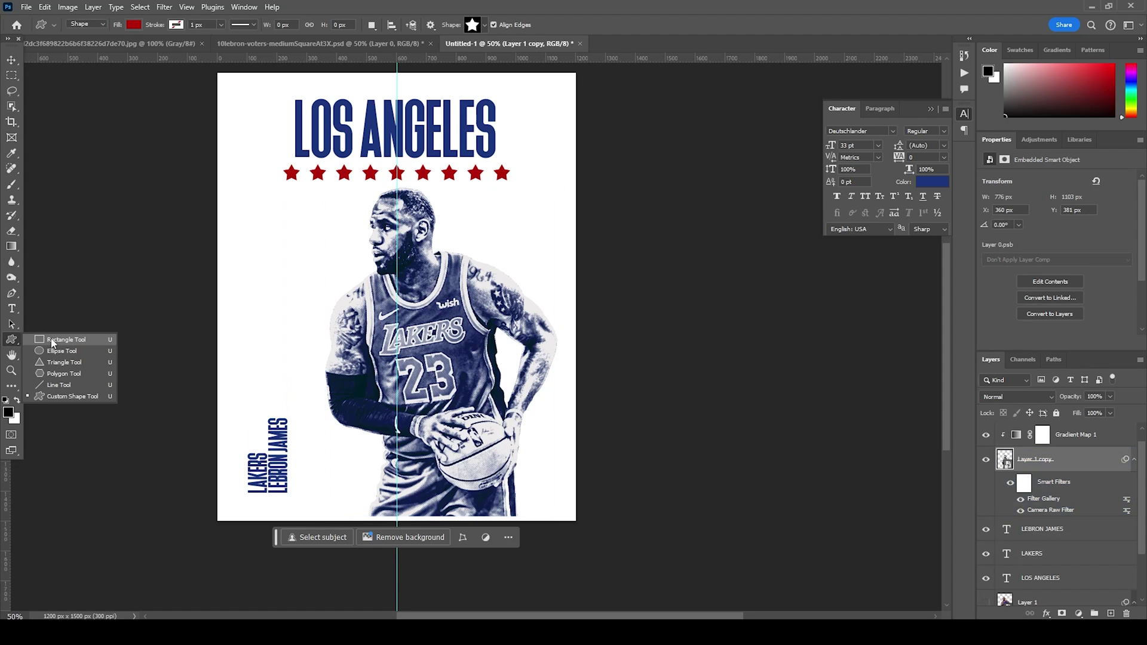
left_click(60, 339)
left_click_drag(694, 556, 79, 494)
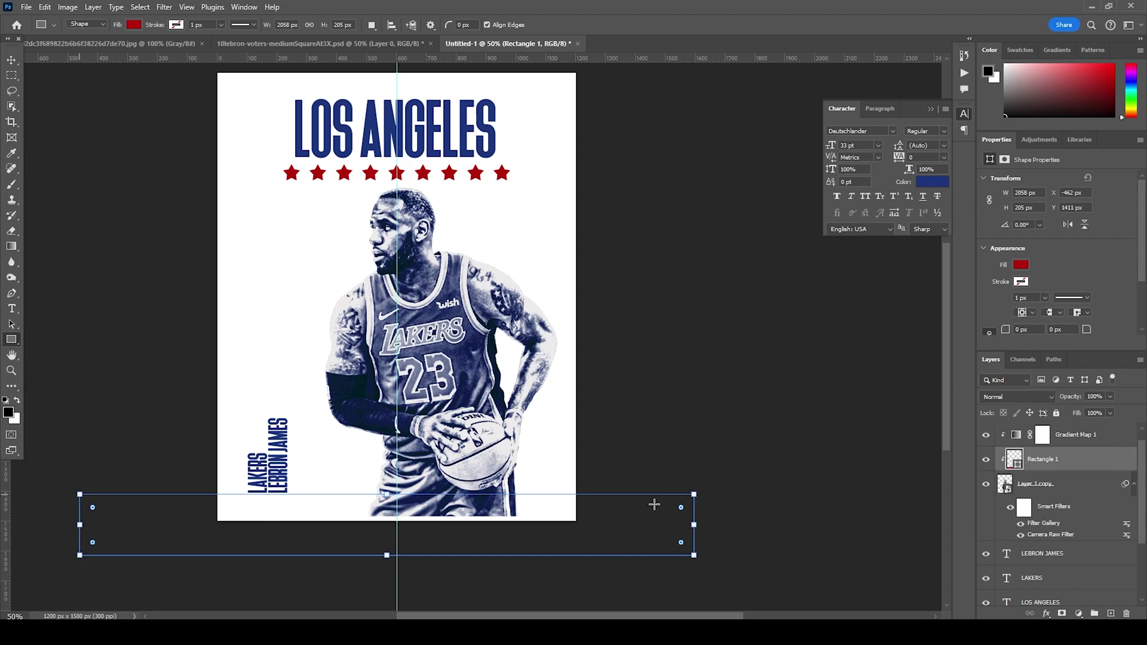
left_click_drag(1009, 469, 1020, 426)
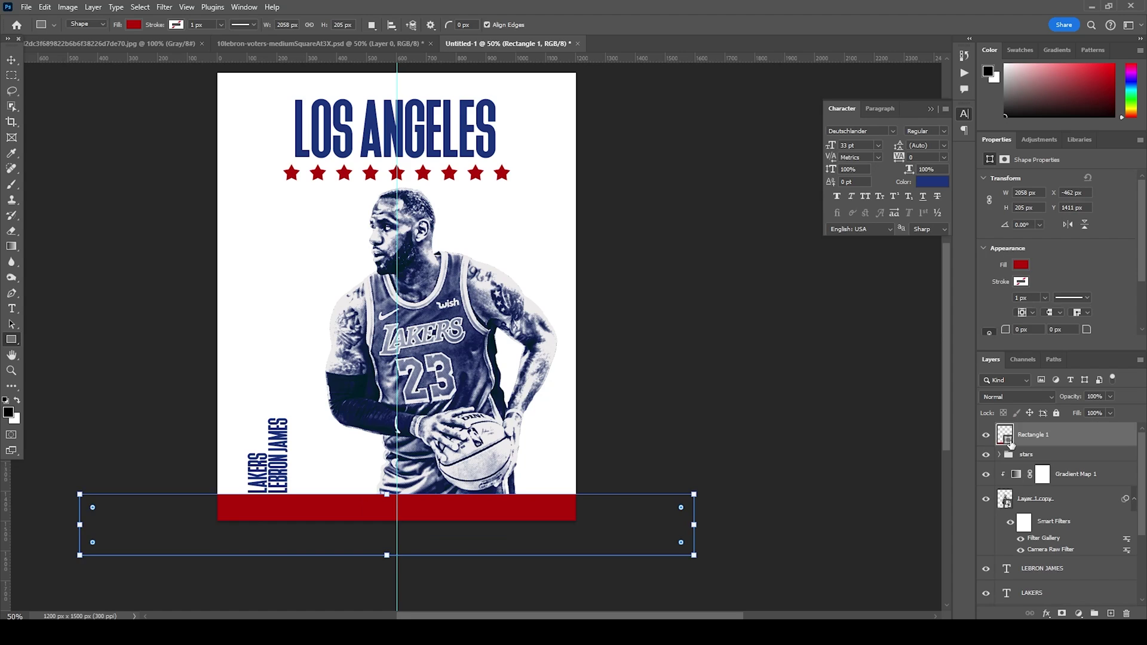
Recolour the bottom rectangle white (#ffffff), sampling the colour from the poster background.
double_click(1006, 437)
left_click(282, 375)
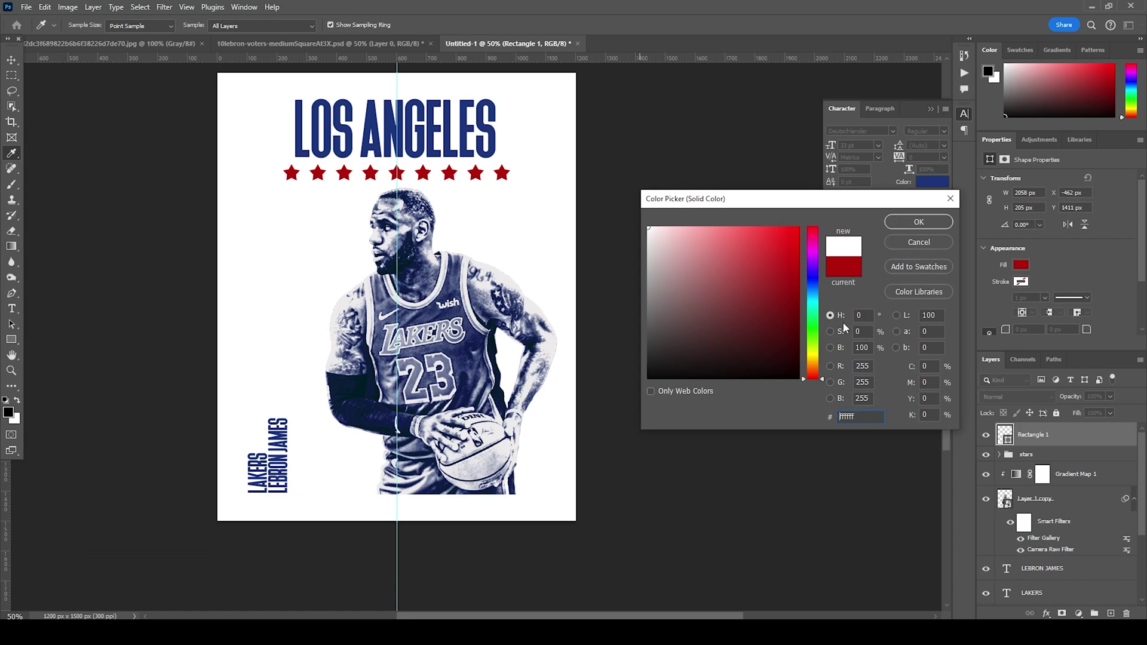
left_click(918, 221)
key("u")
left_click_drag(810, 497, 813, 500)
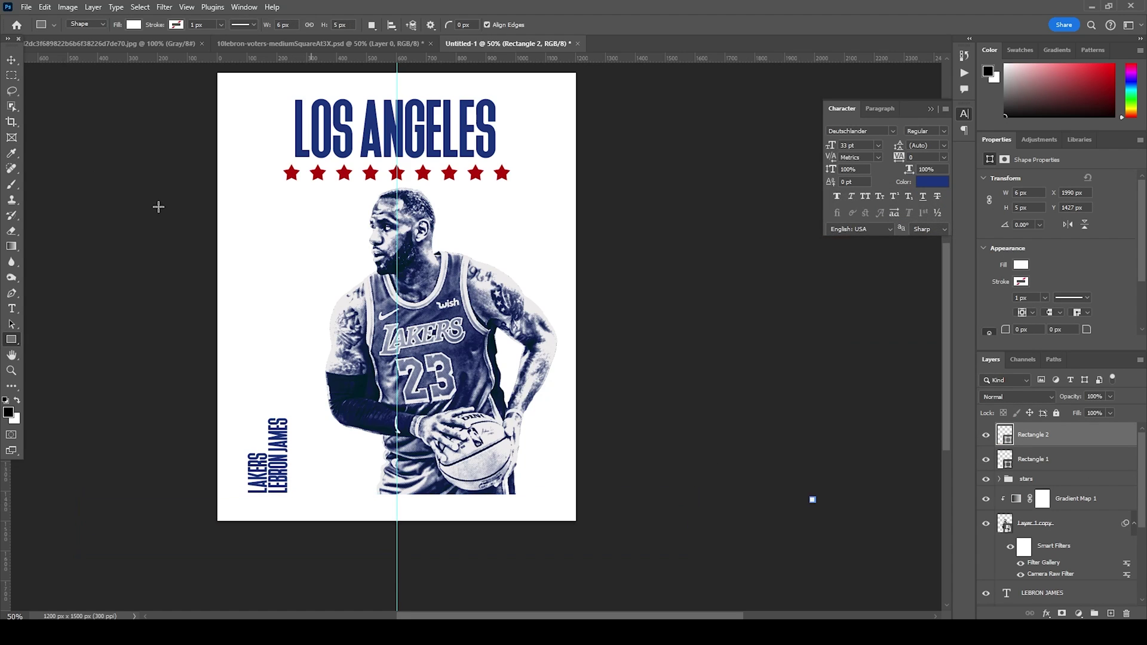
key("v")
left_click(809, 351)
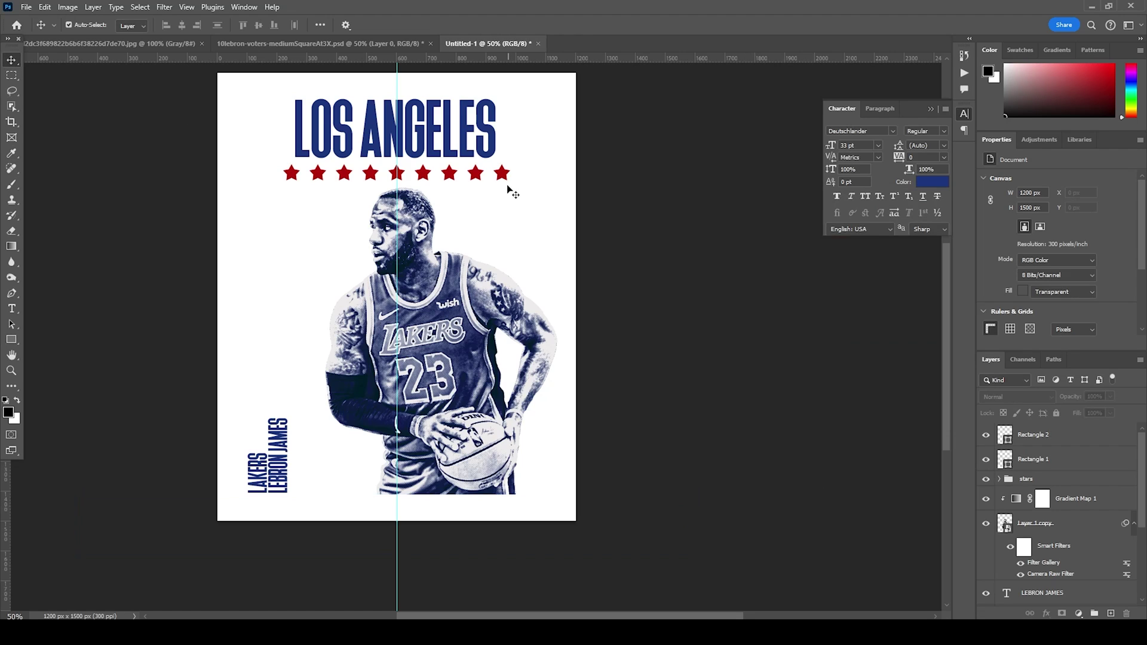
Duplicate the stars group, then shrink the copy and place it in the white strip beneath the vertical text.
left_click(502, 179)
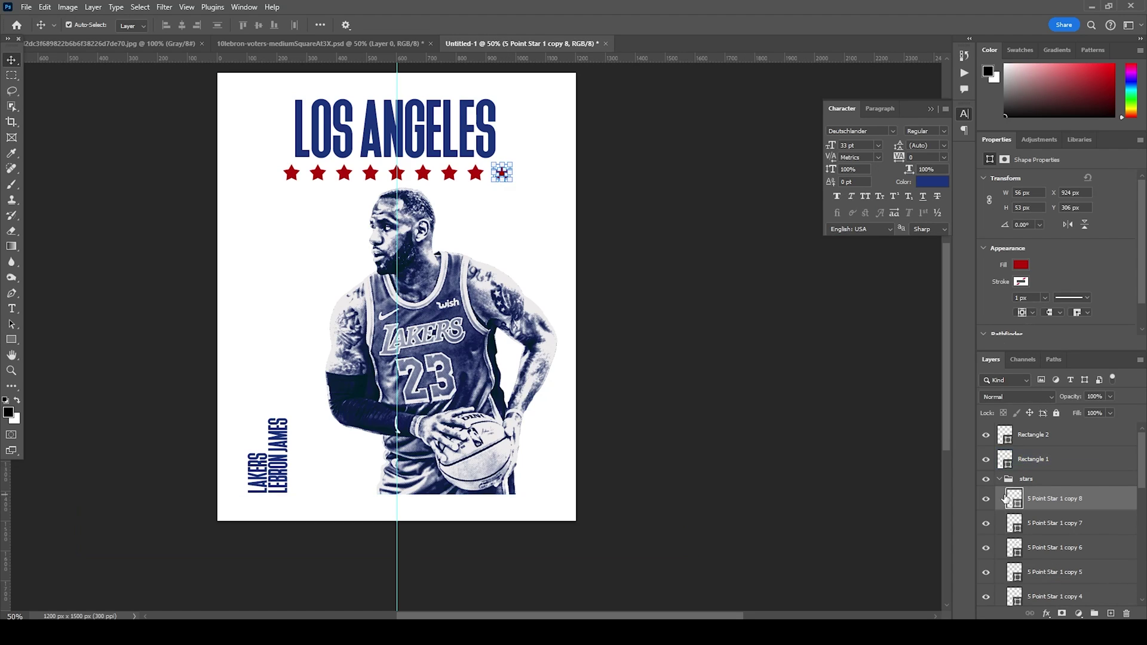
left_click(1008, 484)
left_click(999, 480)
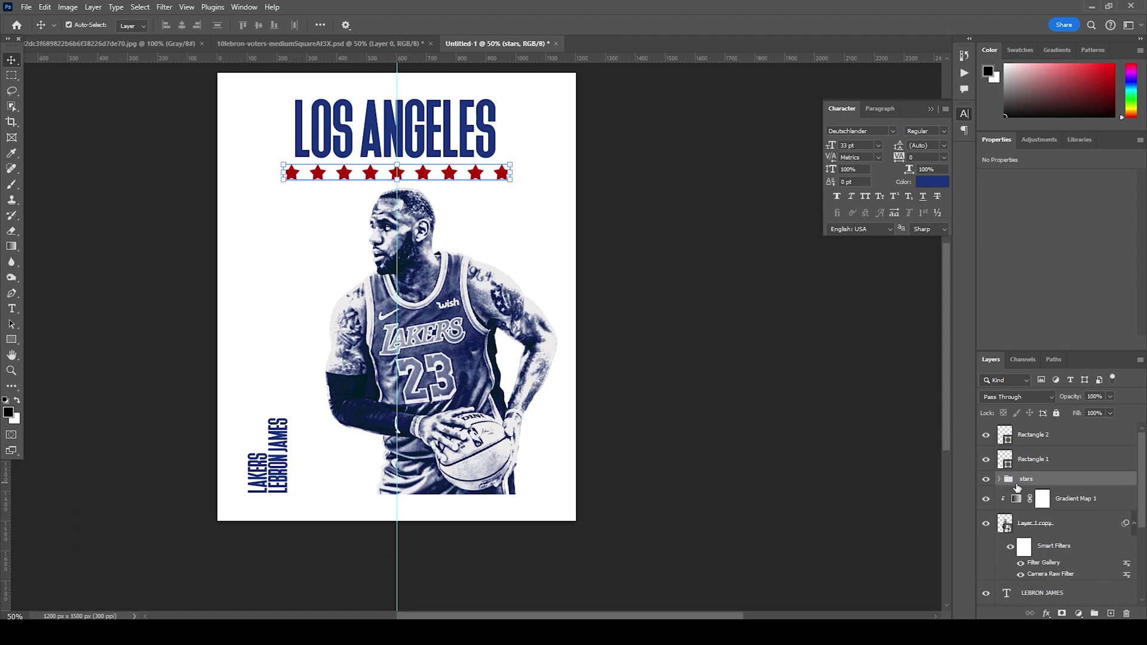
key("ctrl")
key("ctrl+j")
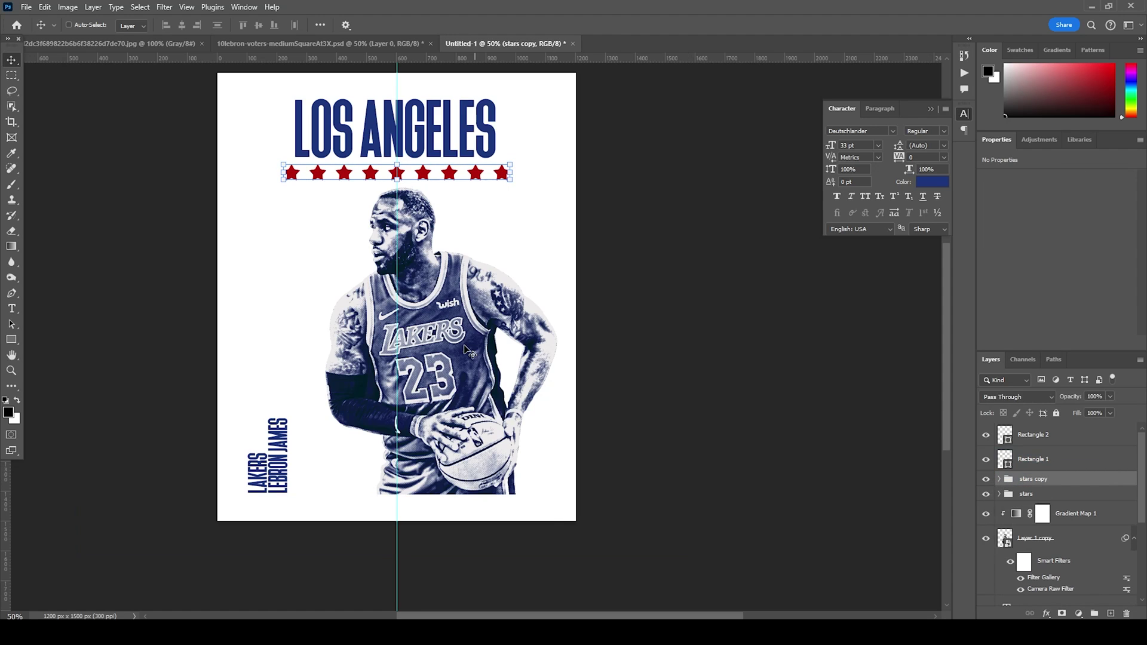
key("ctrl+t")
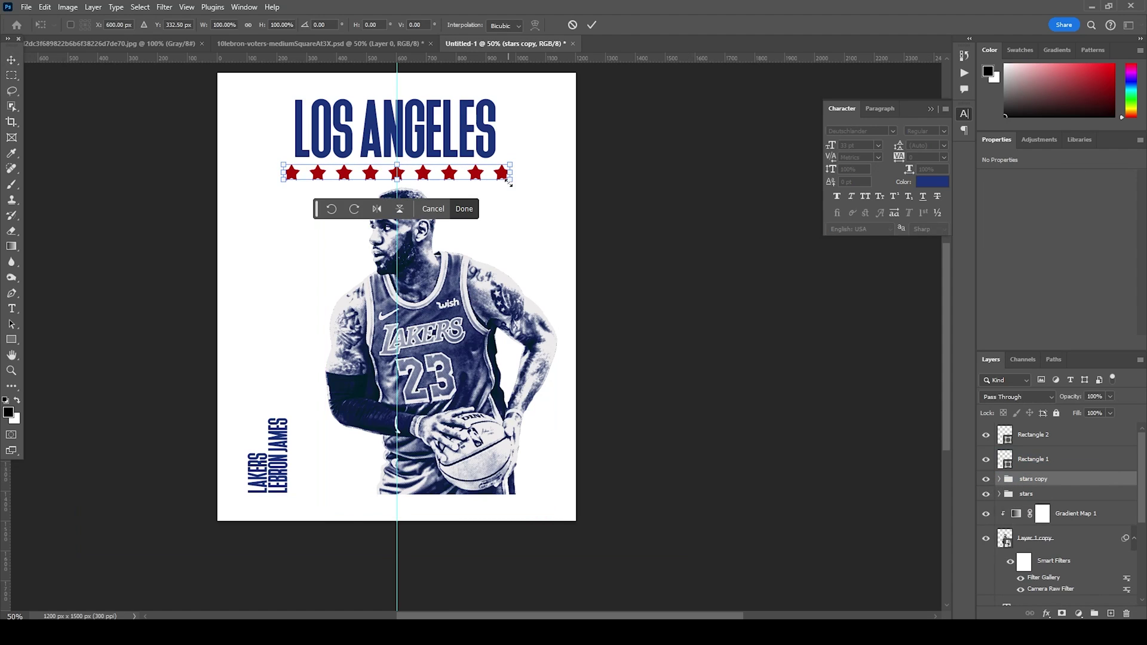
left_click_drag(508, 183, 389, 513)
key("Return")
Move the copied stars group above both rectangle layers and scale it to about 79% in the poster's lower-left corner.
left_click_drag(1010, 478, 1018, 419)
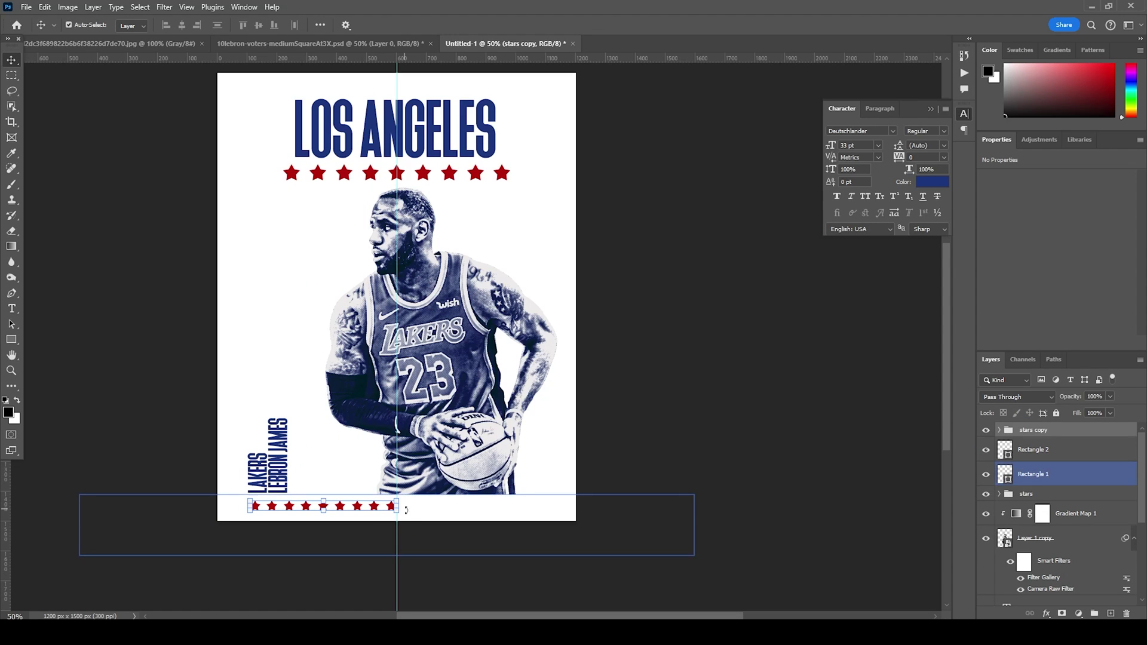
left_click_drag(397, 514, 341, 507)
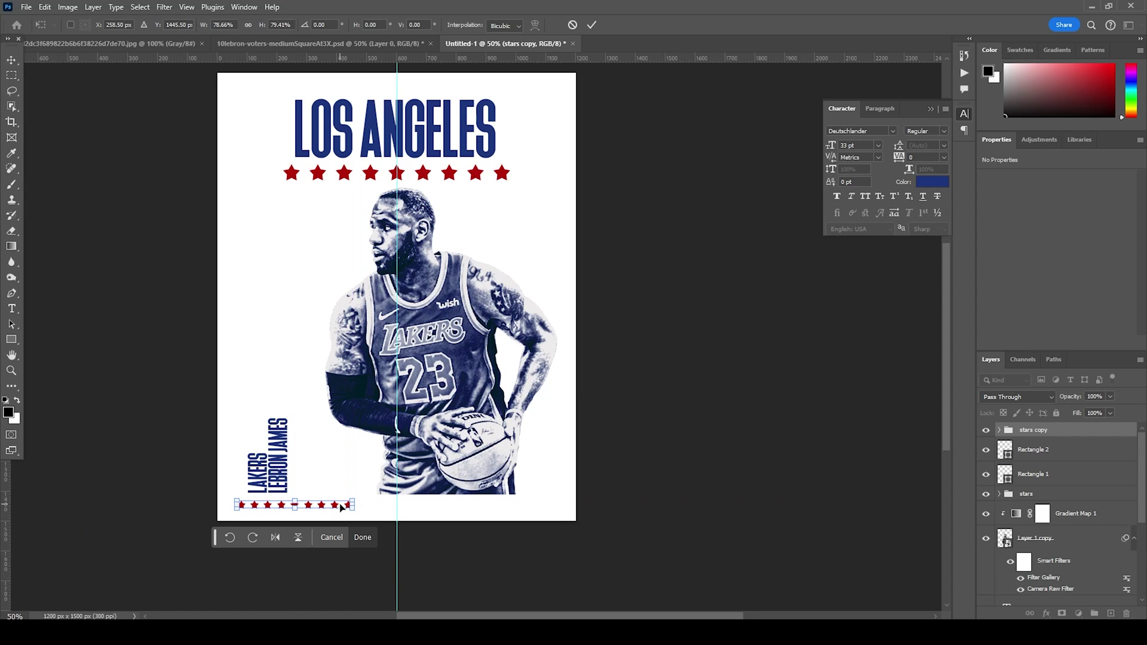
key("Return")
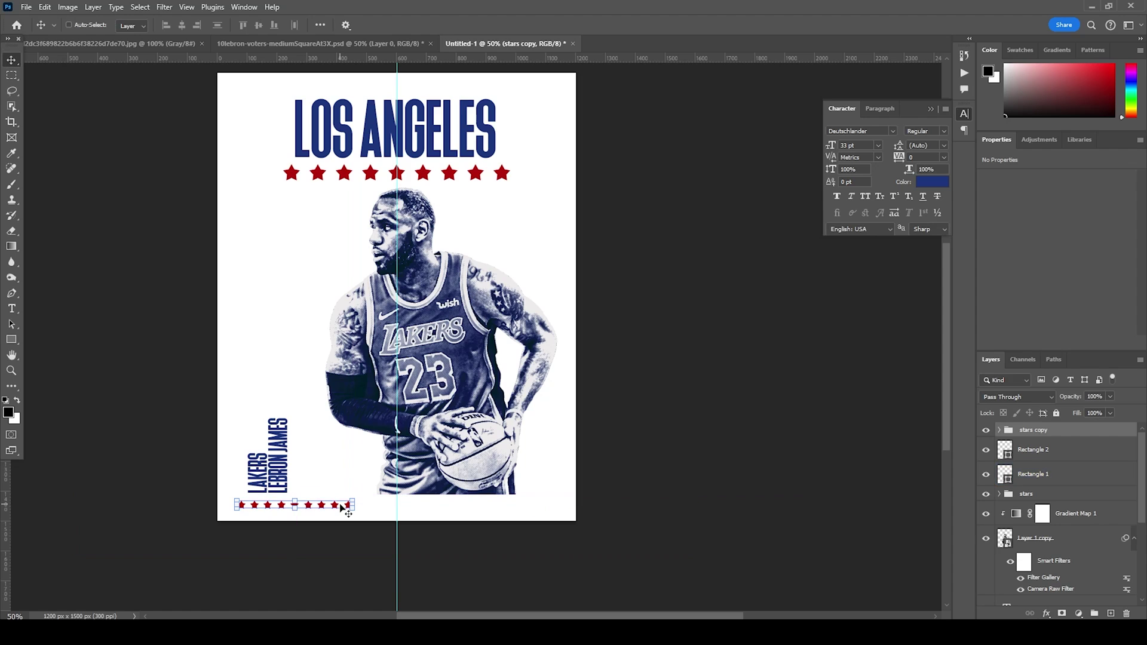
Duplicate the small stars group and place the copy in the poster's lower-right corner, level with the lower-left row.
key("ctrl+j")
key("ctrl+t")
left_click_drag(341, 507, 542, 516)
key("Return")
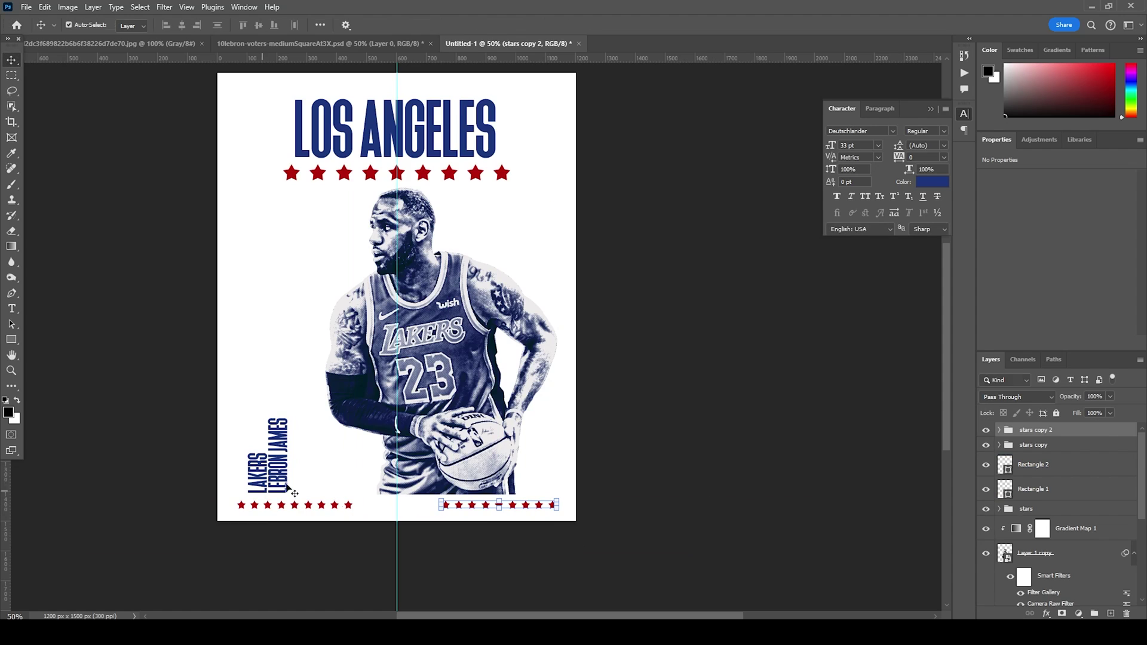
Nudge the two vertical text layers LAKERS and LEBRON JAMES left to line up with the small star row beneath them.
left_click(283, 481)
left_click(256, 475, "shift")
key("Left")
key("Left")
key("Left")
key("Left")
key("Left")
key("Left")
key("Left")
key("Left")
key("Left")
key("Left")
key("Left")
key("Left")
key("Left")
key("Left")
key("Left")
key("Left")
key("Left")
key("Left")
key("Left")
key("Left")
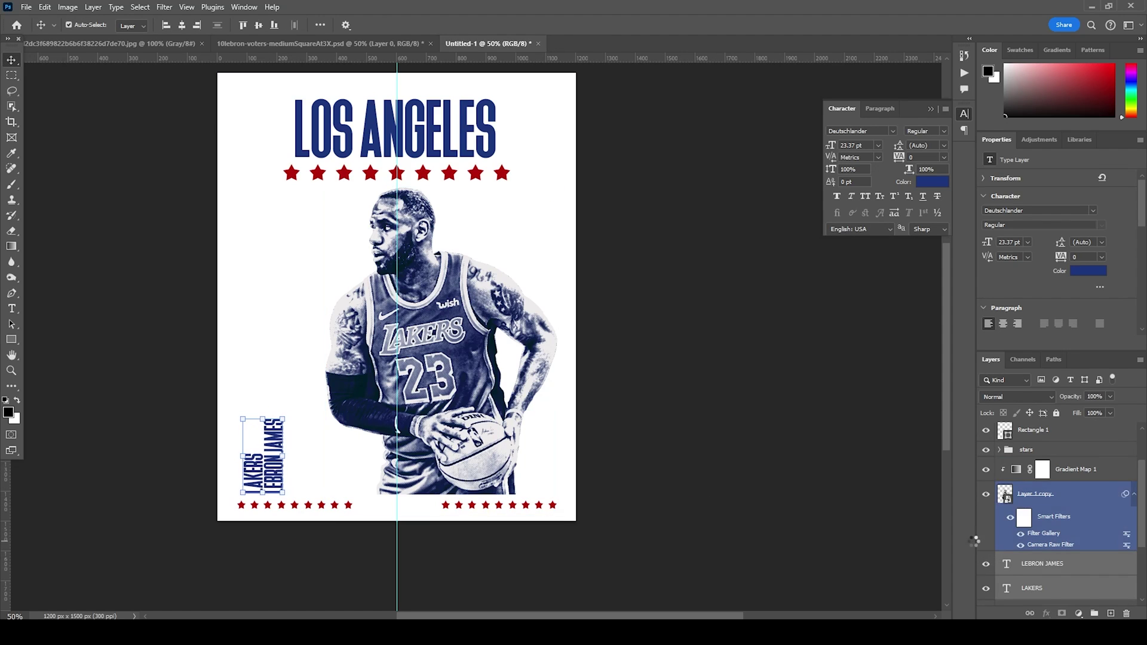
key("Left")
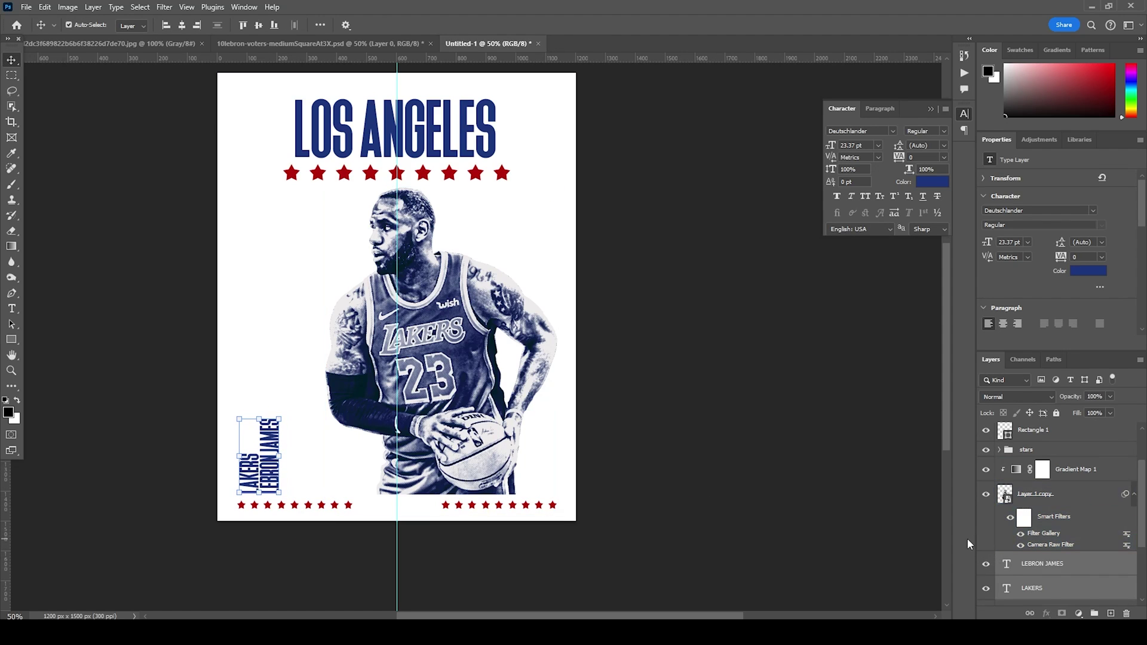
key("Right")
key("Right")
key("Right")
key("Right")
left_click(760, 424)
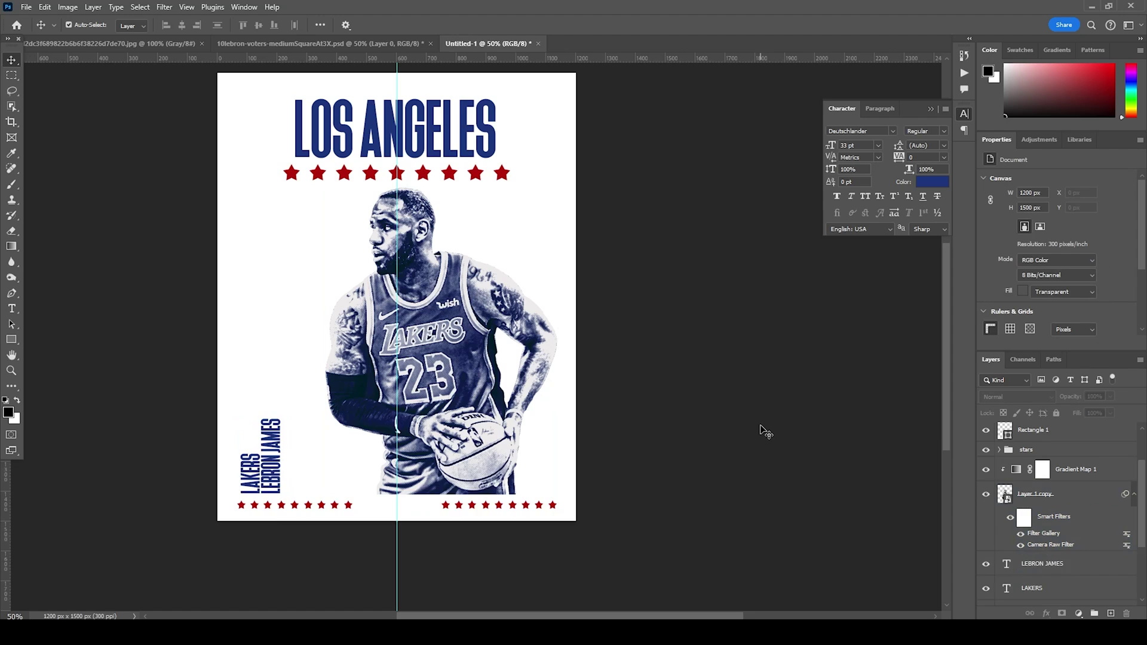
Draw a circle about 708 px across over the player's torso and move its layer directly beneath the player layer.
scroll(793, 422, "up", 3)
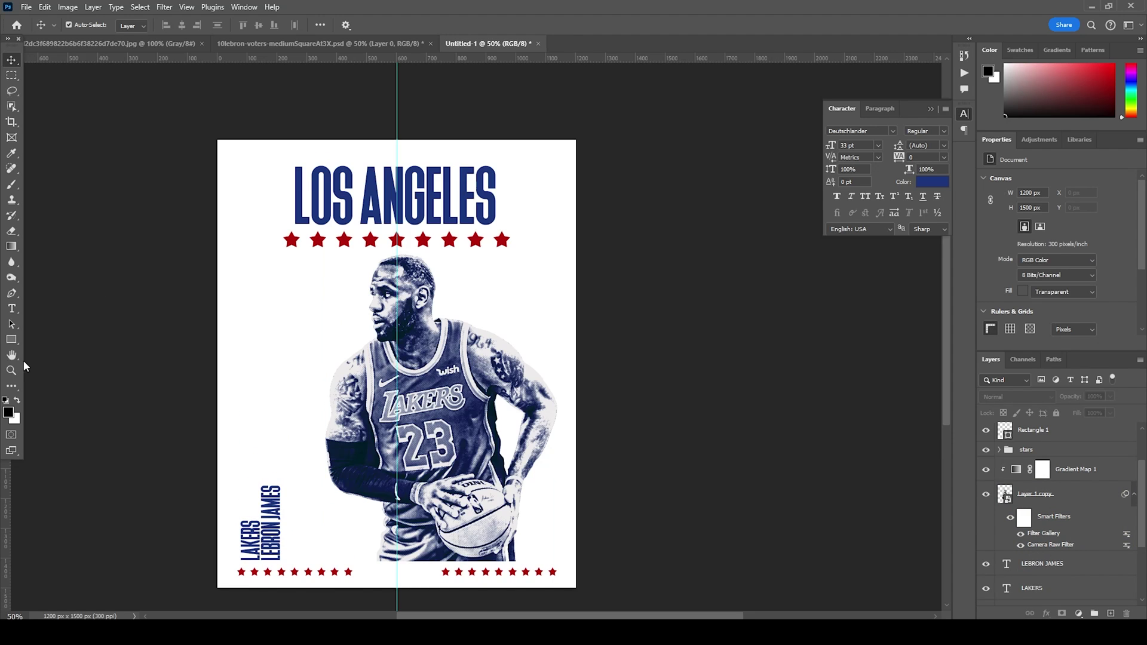
left_click(11, 338)
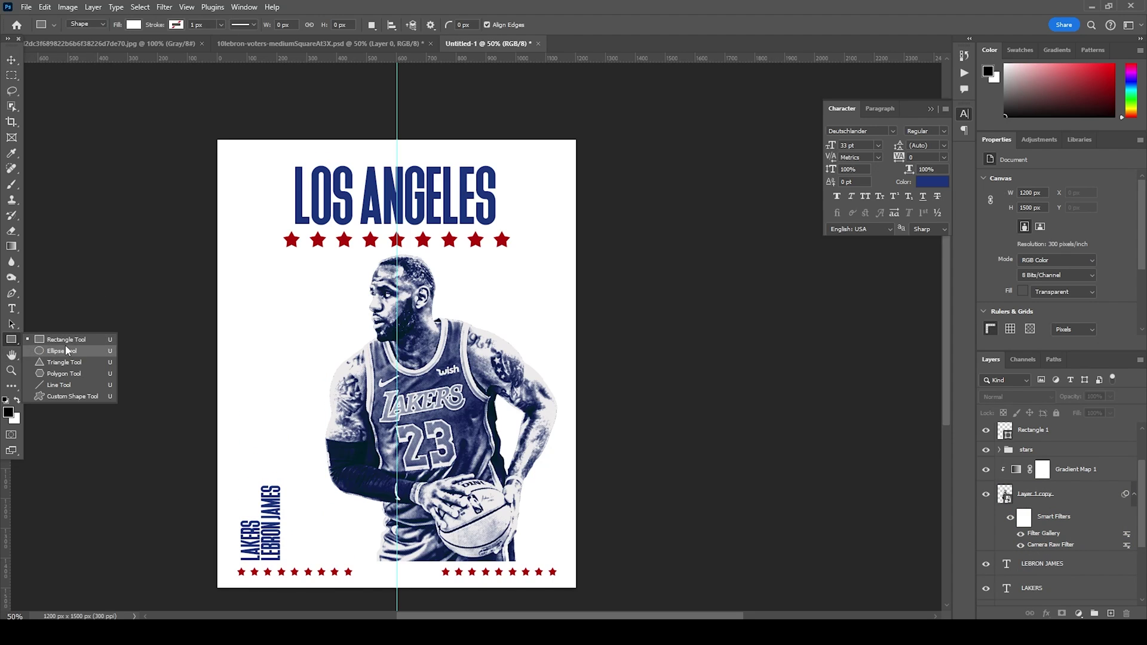
left_click(65, 351)
left_click_drag(310, 298, 521, 509)
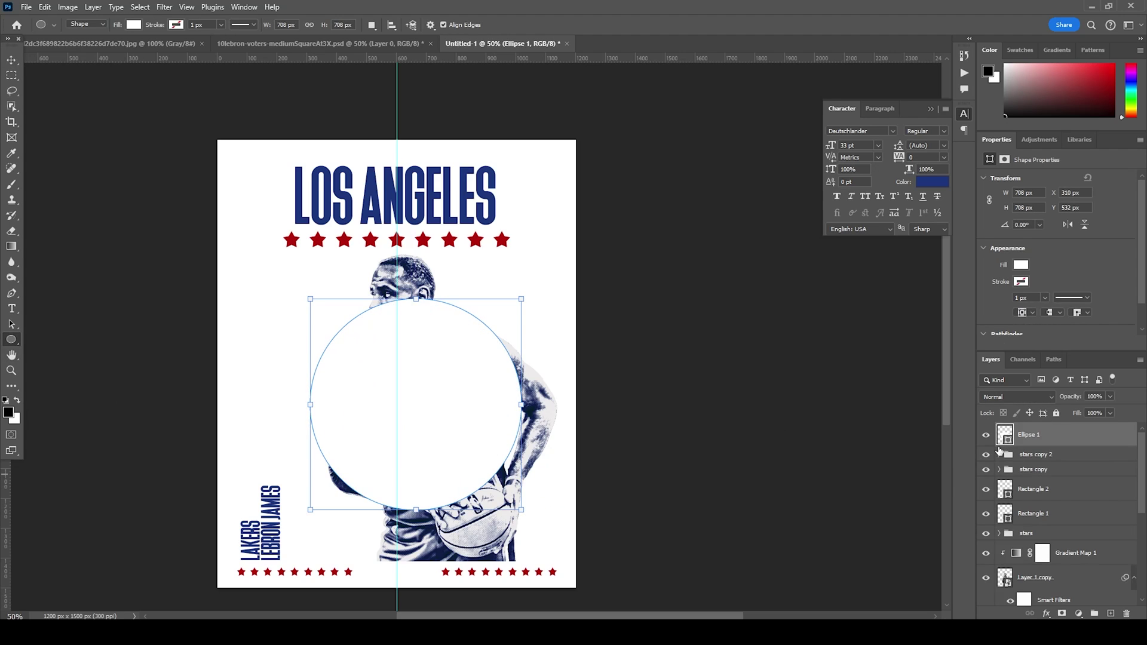
left_click_drag(1011, 441, 1022, 534)
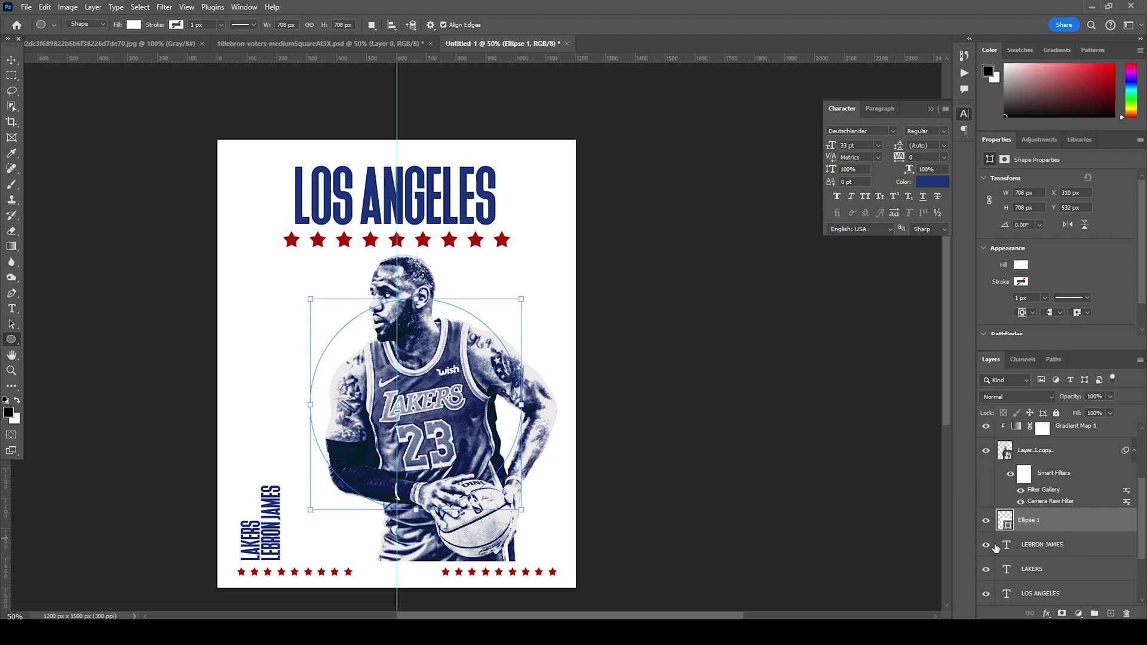
Recolour the circle with red #b40202 sampled from the stars, then scale it to about 129%.
double_click(1007, 523)
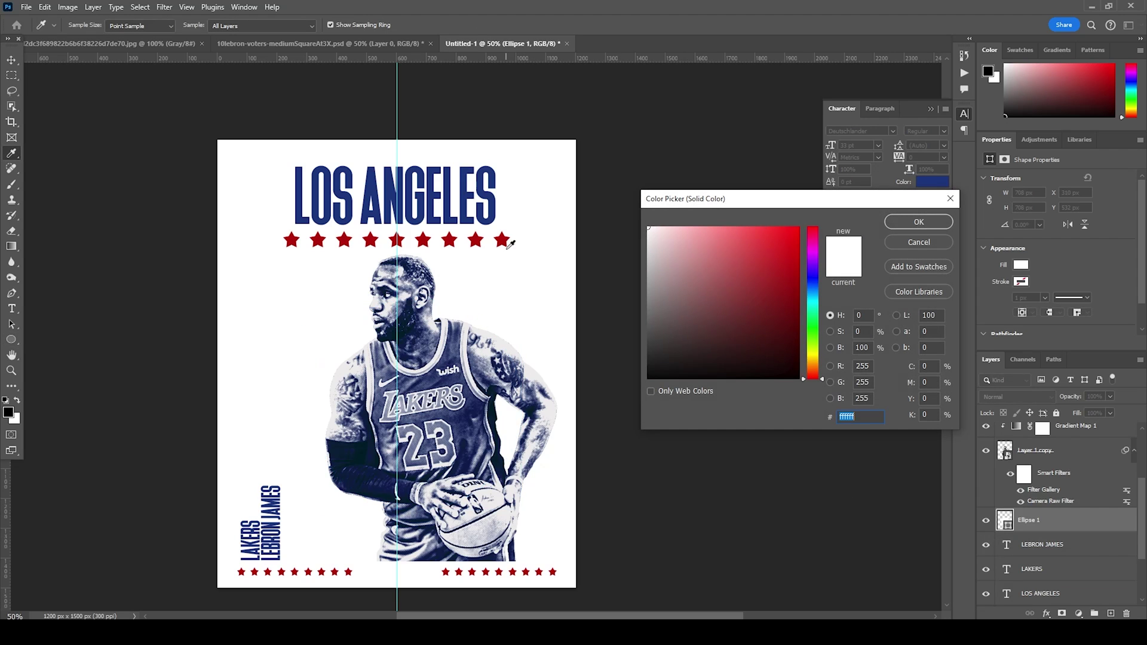
left_click(504, 237)
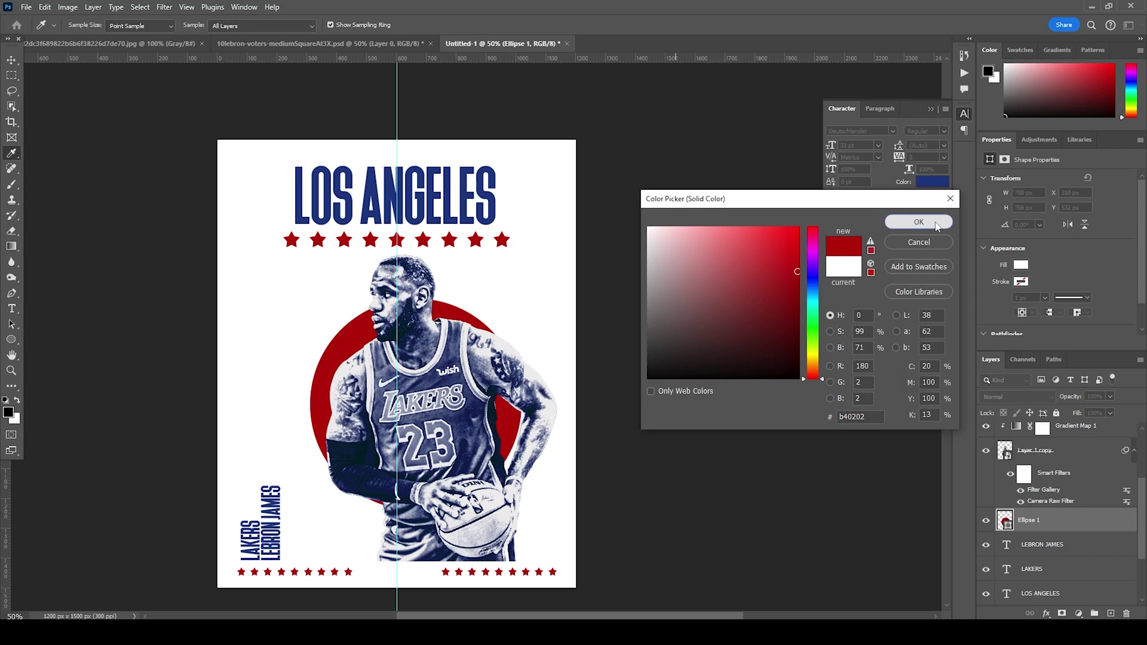
left_click(918, 222)
left_click(12, 60)
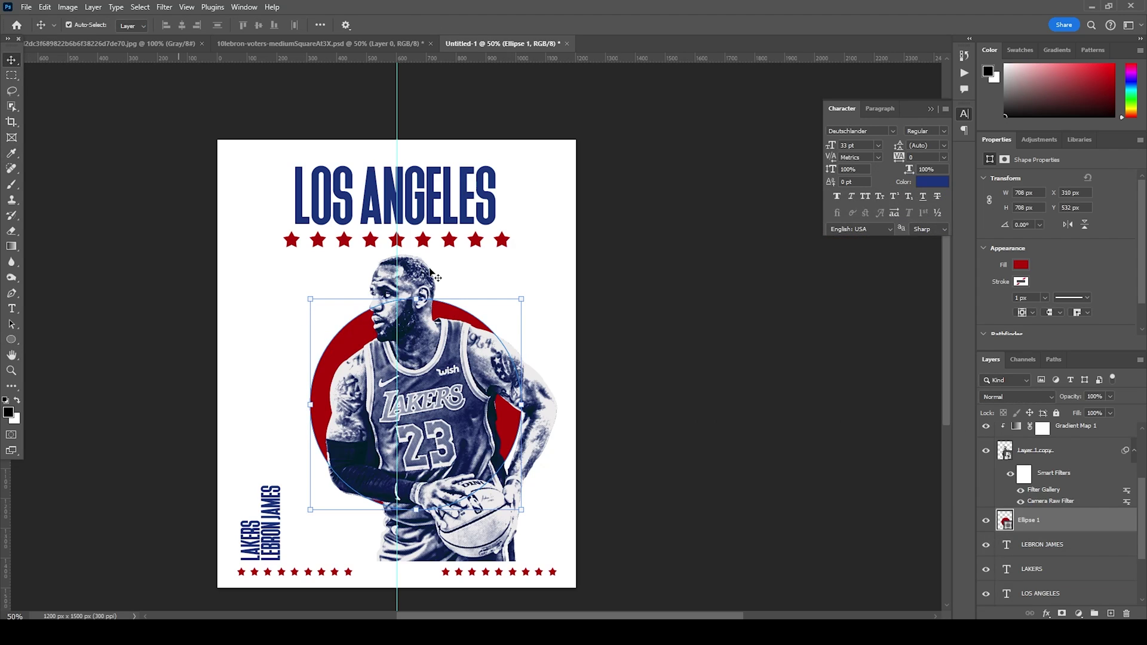
left_click_drag(522, 299, 561, 280)
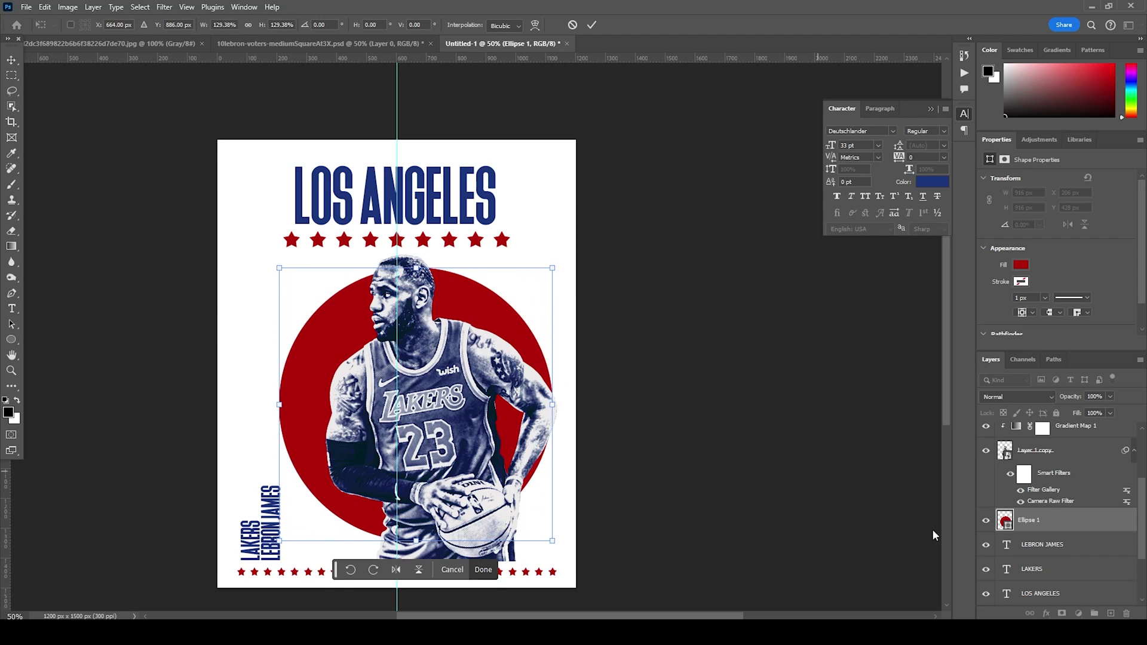
key("Return")
Add an inverted, all-black layer mask to the red circle and choose the Sampled Brush 1 brush from the Evasion set.
left_click(1061, 614)
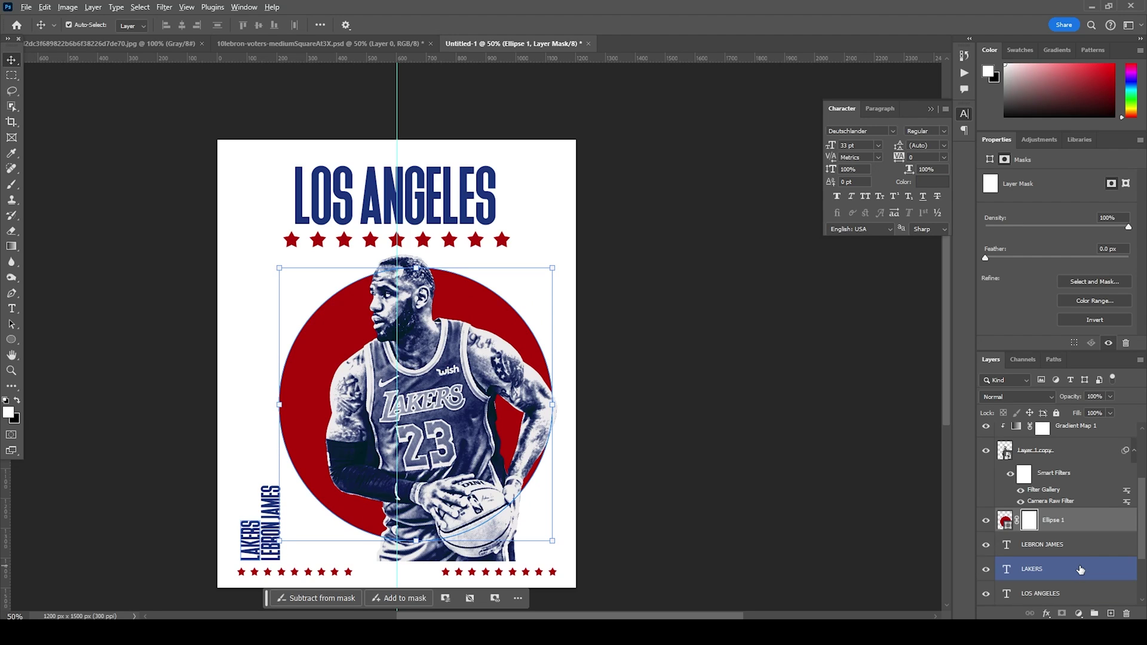
key("ctrl+i")
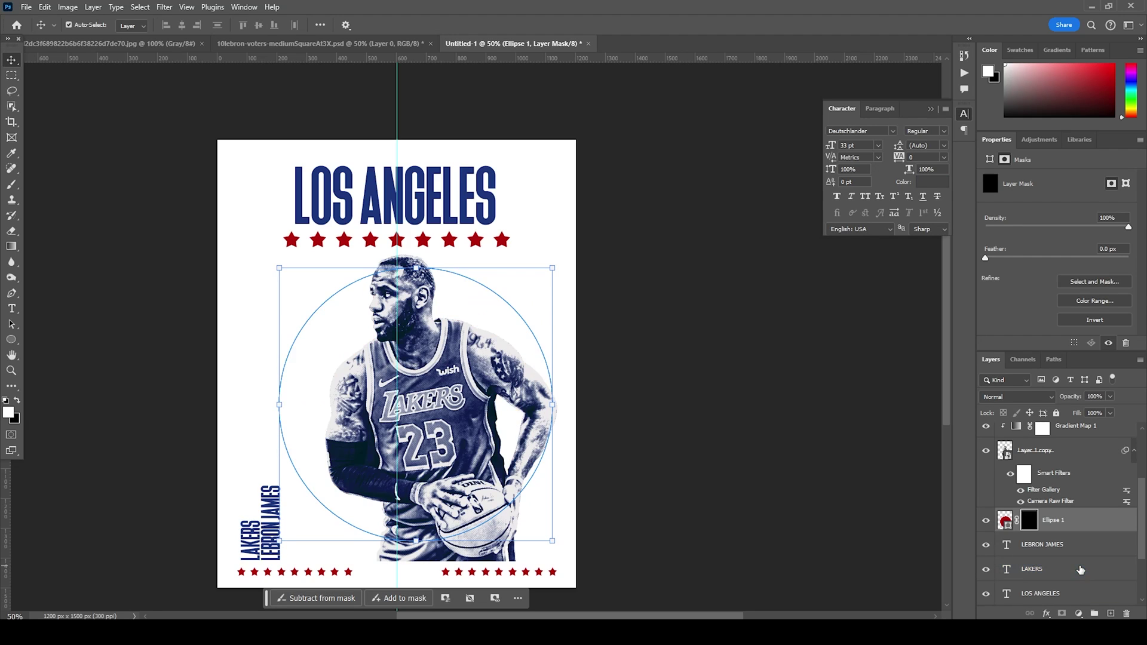
key("b")
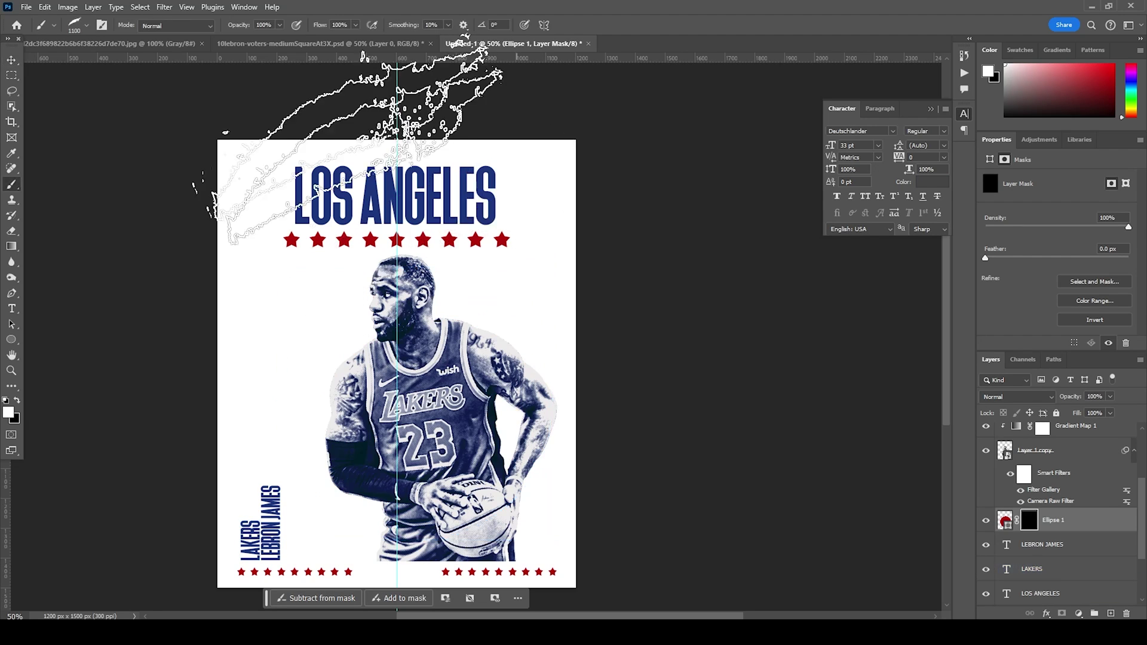
left_click(87, 25)
left_click(44, 136)
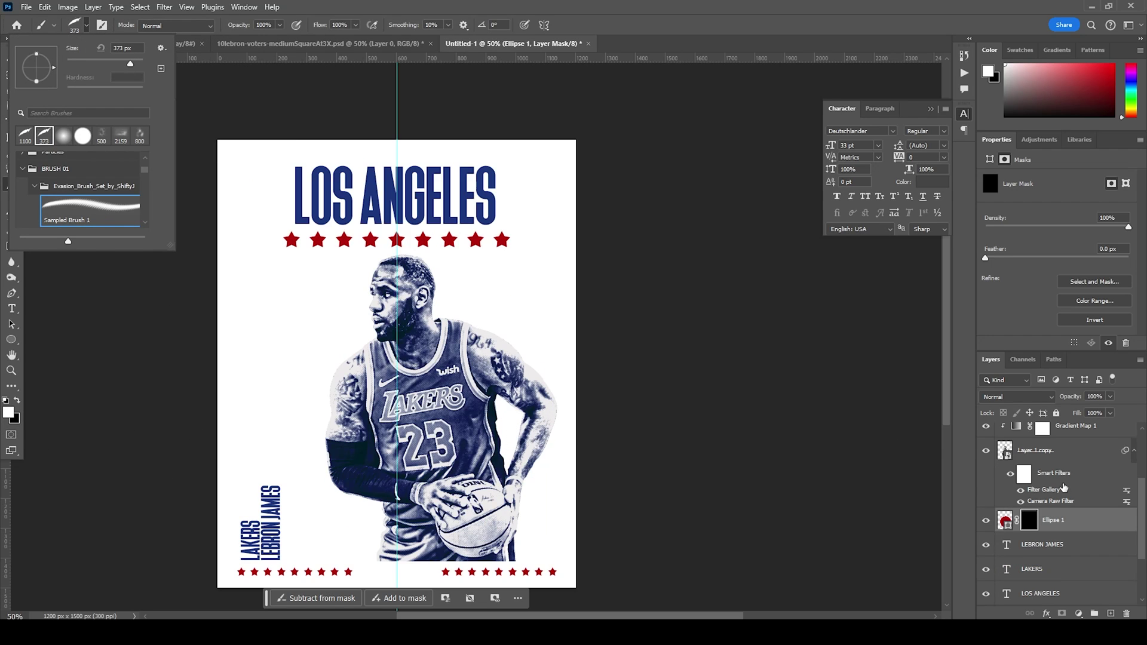
Enlarge the brush to about 1400 px and stamp white on the circle's mask to reveal a diagonal red streak behind the player.
left_click(1025, 523)
key("]")
key("]")
key("]")
key("]")
key("]")
key("]")
key("bracketright")
key("bracketright")
key("bracketright")
key("bracketright")
key("bracketright")
left_click(412, 377)
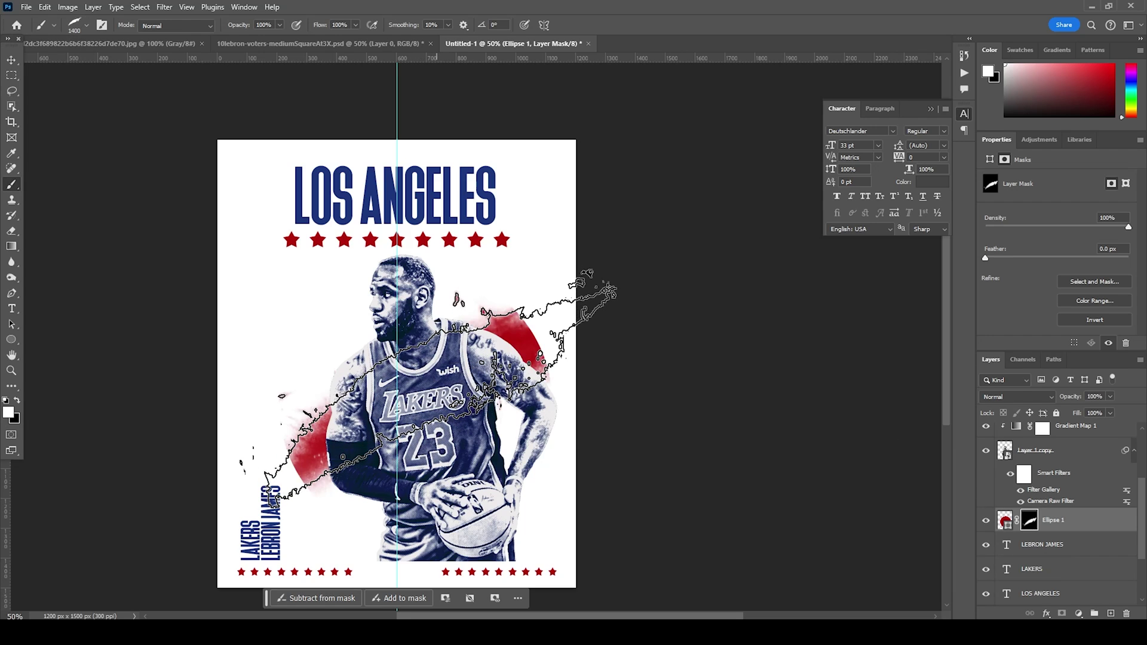
Paint more white on the circle's mask with brush sizes of about 600 to 800 px to reveal red around the player.
key("bracketleft")
key("bracketleft")
key("bracketleft")
key("bracketleft")
key("bracketleft")
key("bracketleft")
key("bracketleft")
key("bracketleft")
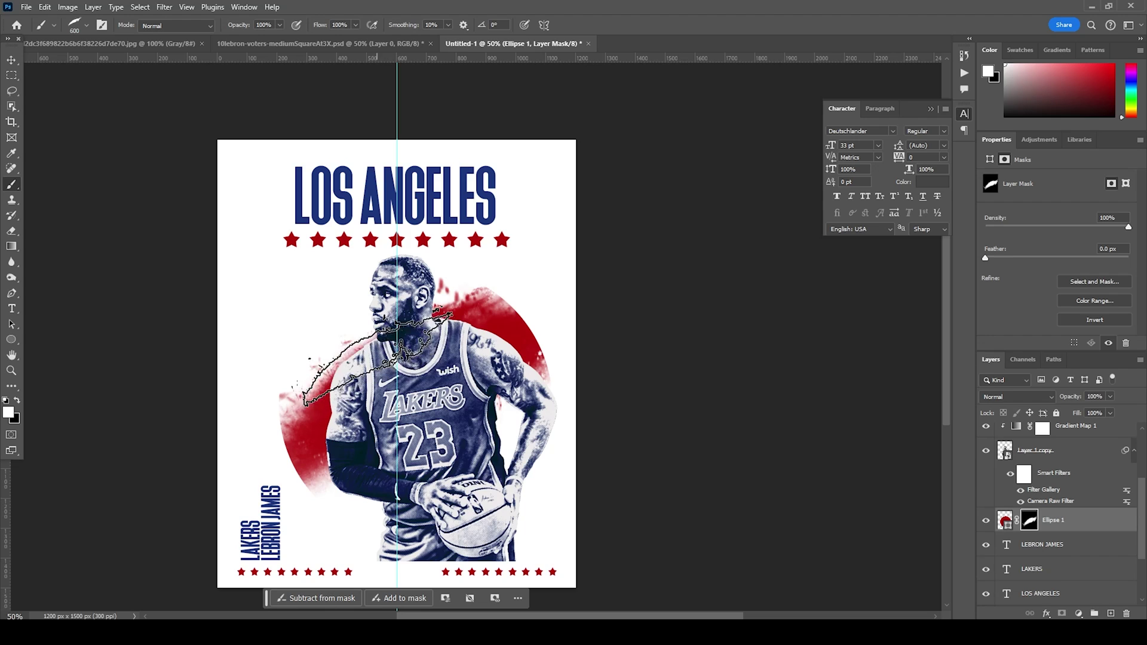
key("bracketright")
key("bracketright")
key("bracketright")
key("bracketleft")
key("bracketleft")
key("bracketleft")
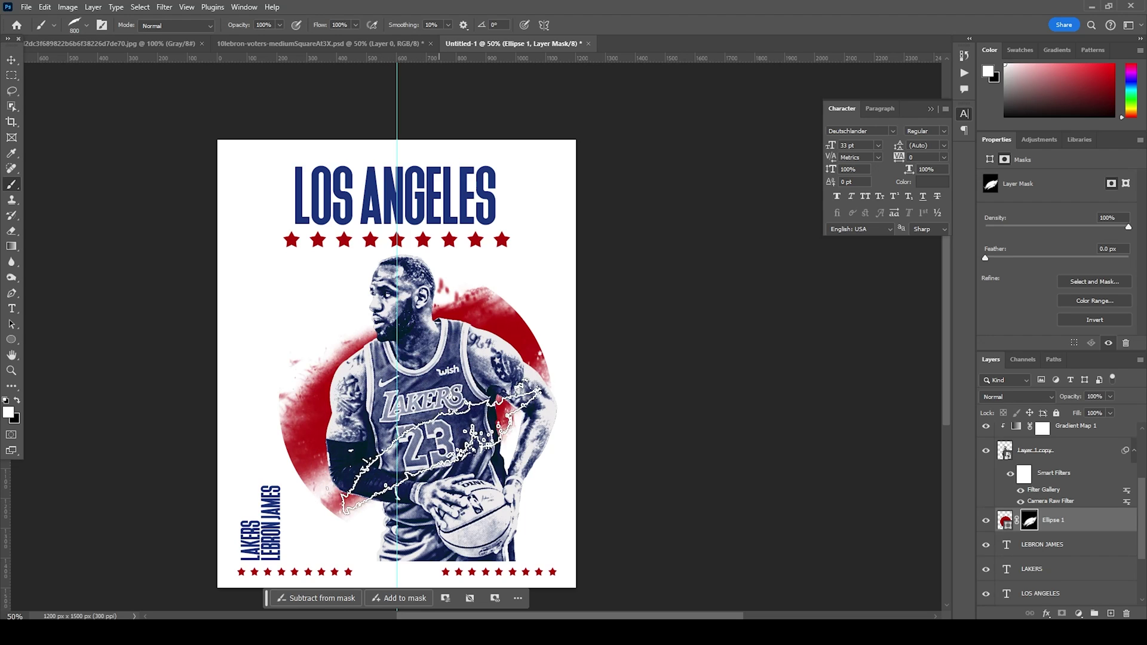
Paint black on the circle's mask with the brush at about 1400 px to roughen the circle's left edge.
left_click(17, 401)
key("bracketright")
key("bracketright")
key("bracketright")
key("bracketright")
key("bracketright")
key("bracketright")
key("bracketright")
key("bracketright")
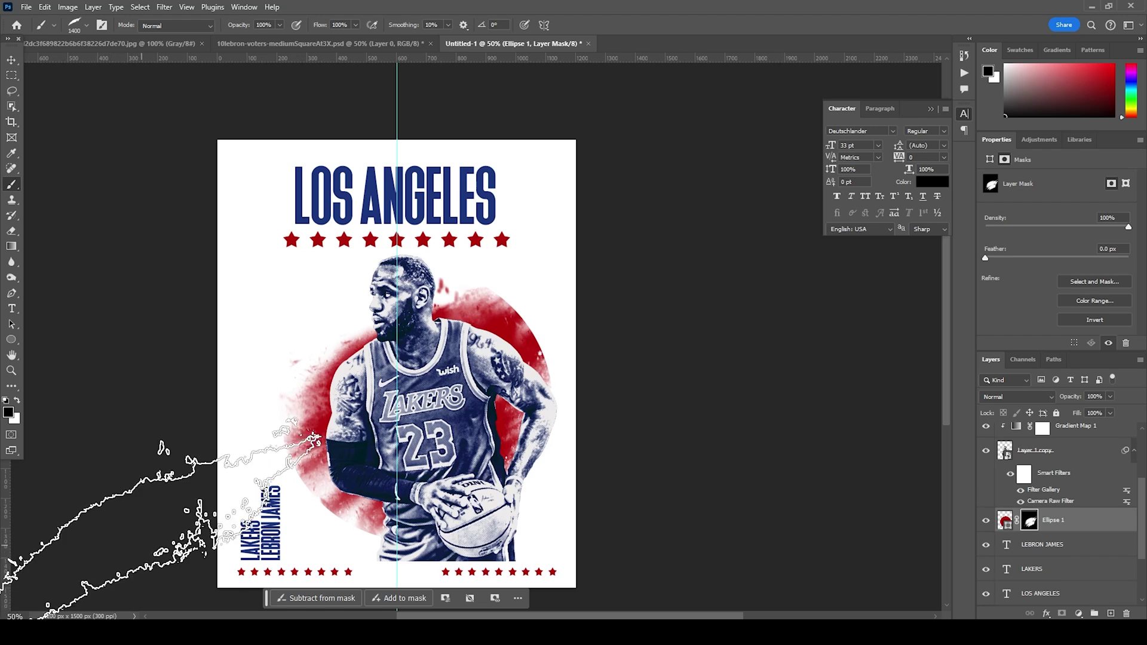
key("bracketleft")
key("bracketleft")
key("bracketleft")
key("bracketleft")
key("bracketleft")
key("bracketleft")
key("bracketleft")
key("bracketleft")
Touch up the circle's mask in white with the brush at about 400 to 600 px.
key("x")
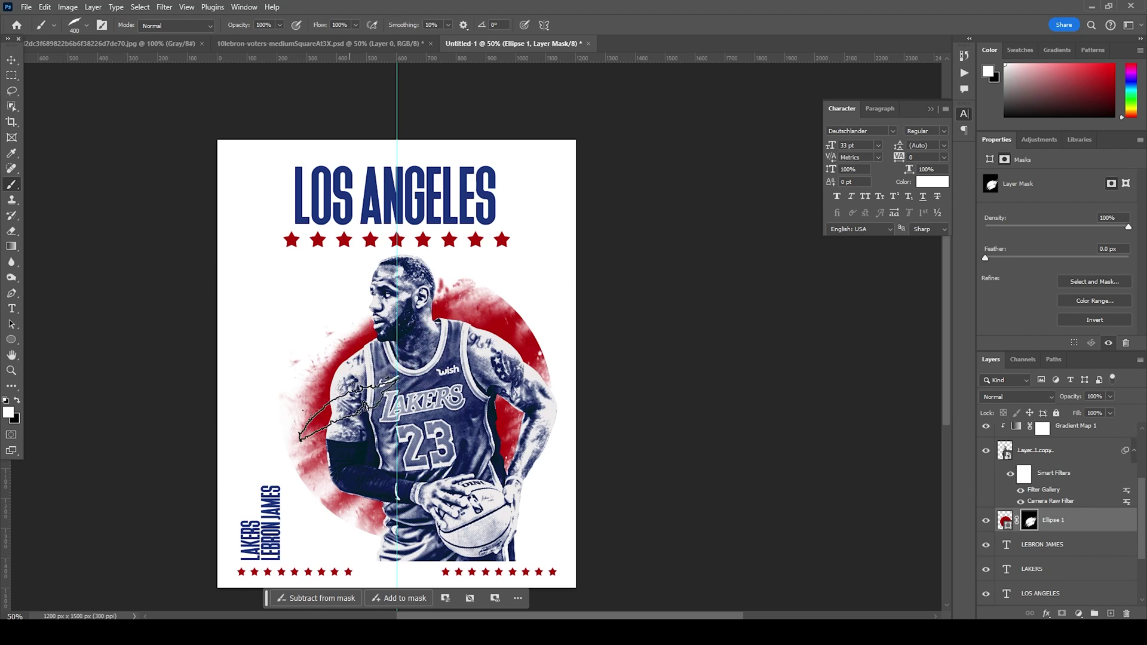
key("bracketright")
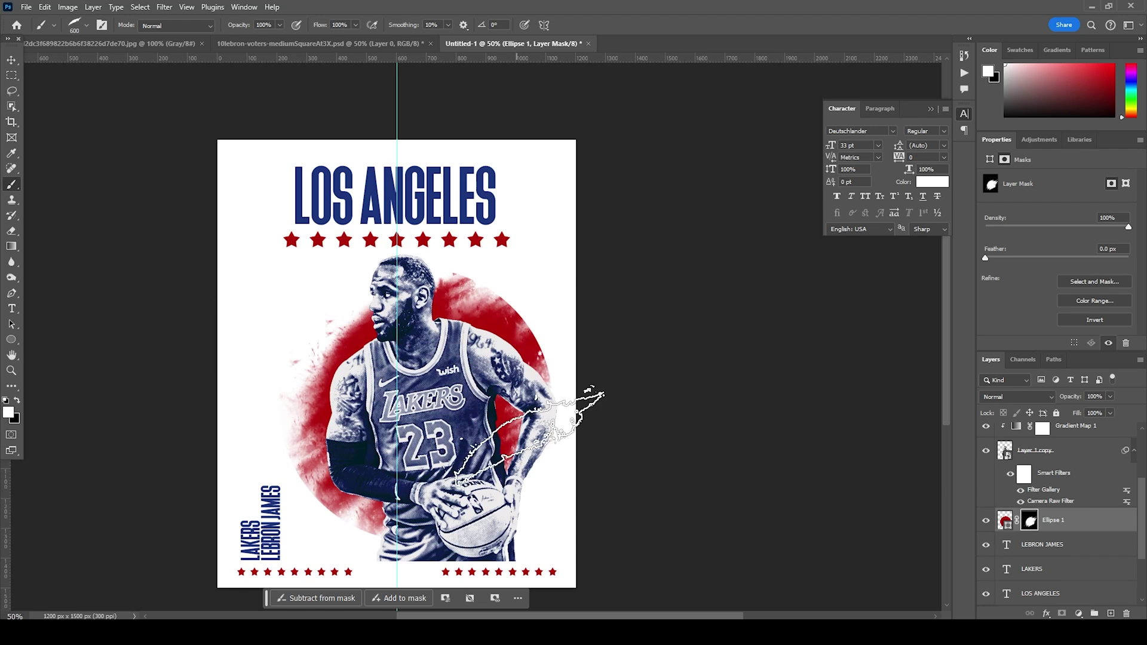
left_click(12, 61)
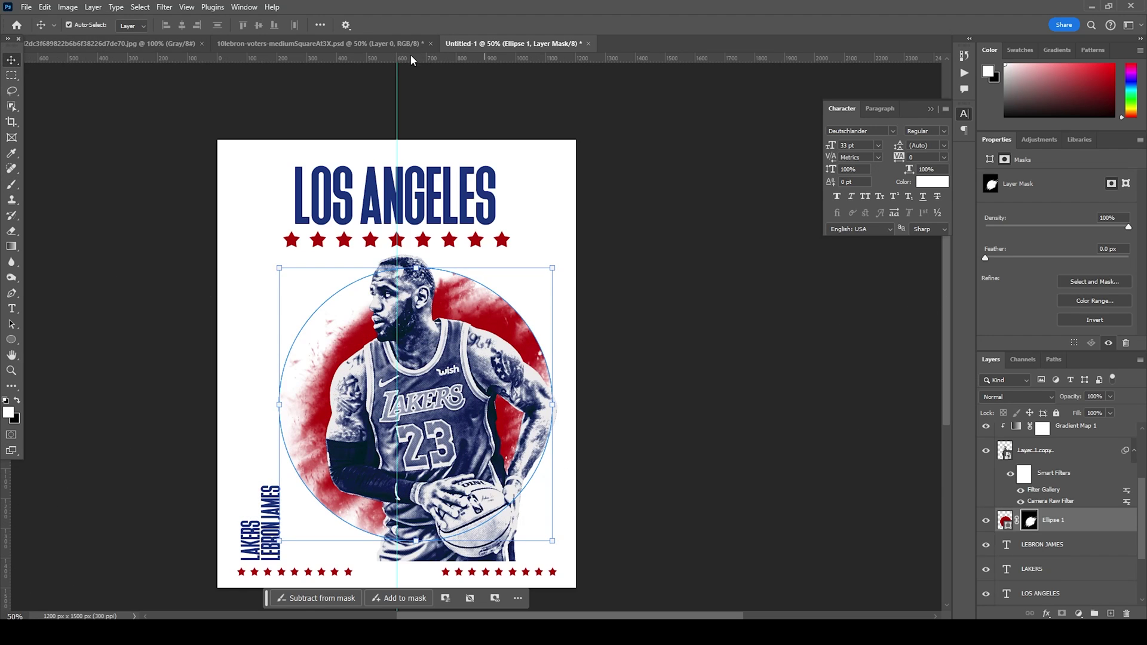
Copy the grayscale scratched texture image into the poster document, placing it on a layer directly above the red circle.
left_click(379, 45)
left_click(142, 49)
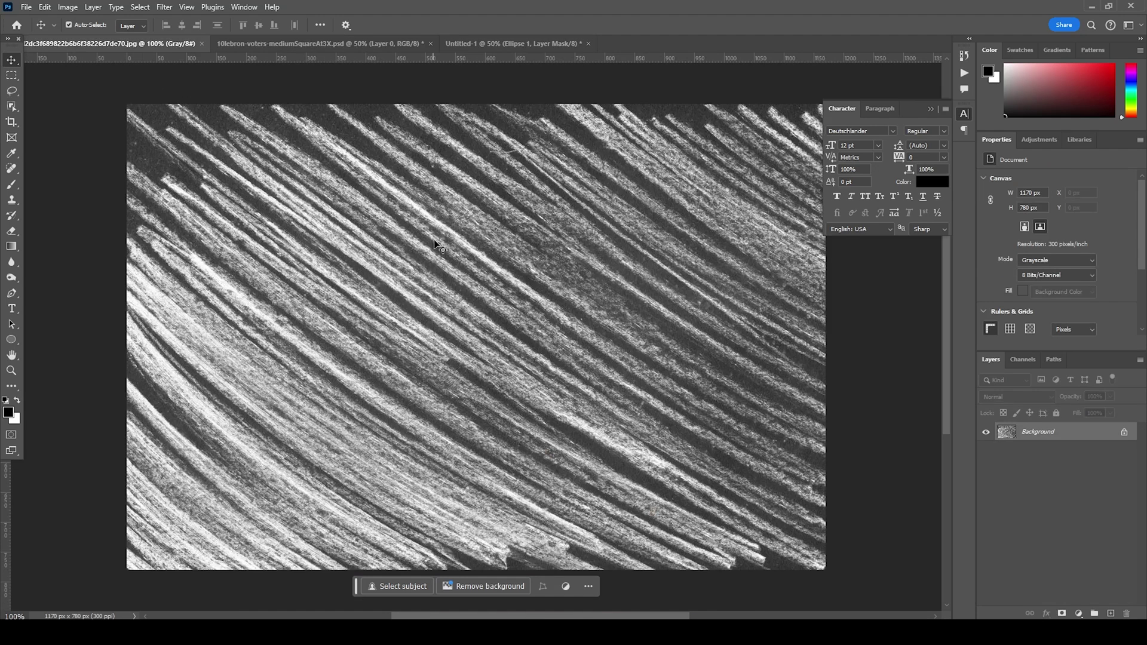
left_click_drag(454, 199, 481, 43)
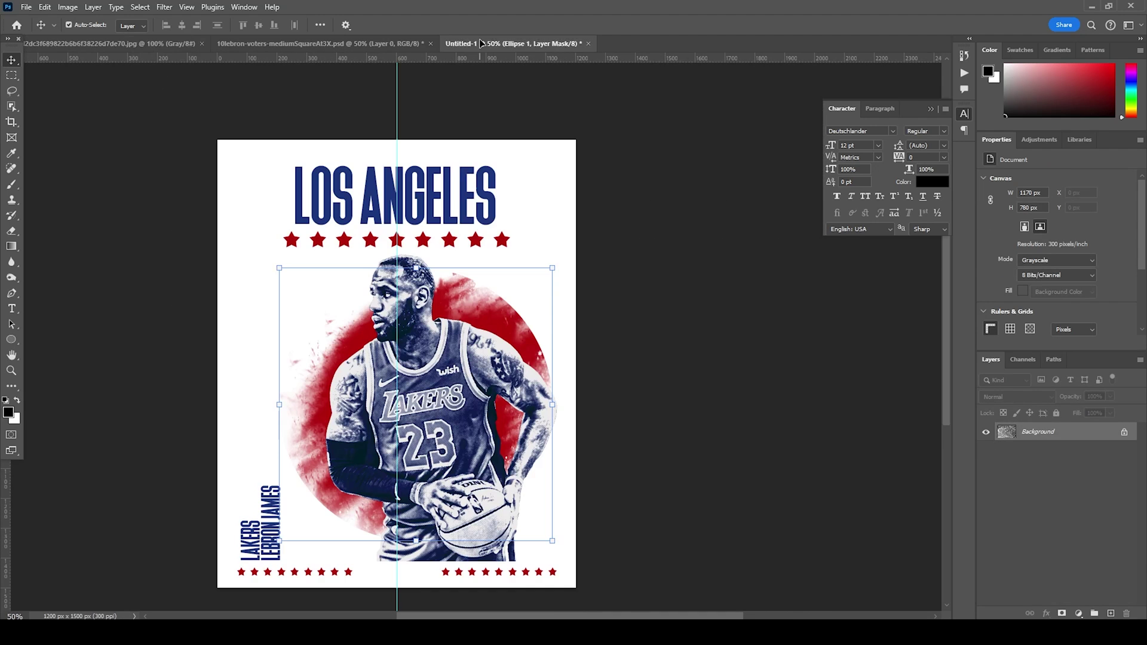
left_click_drag(469, 333, 468, 333)
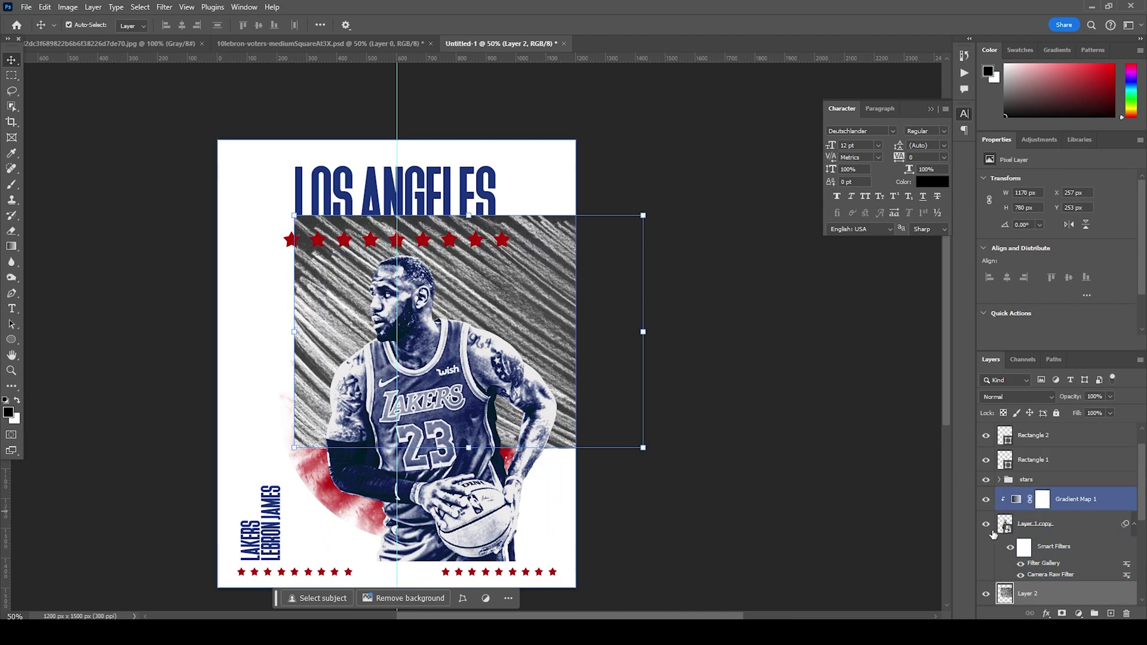
left_click_drag(1025, 578, 1025, 582)
scroll(1045, 552, "down", 2)
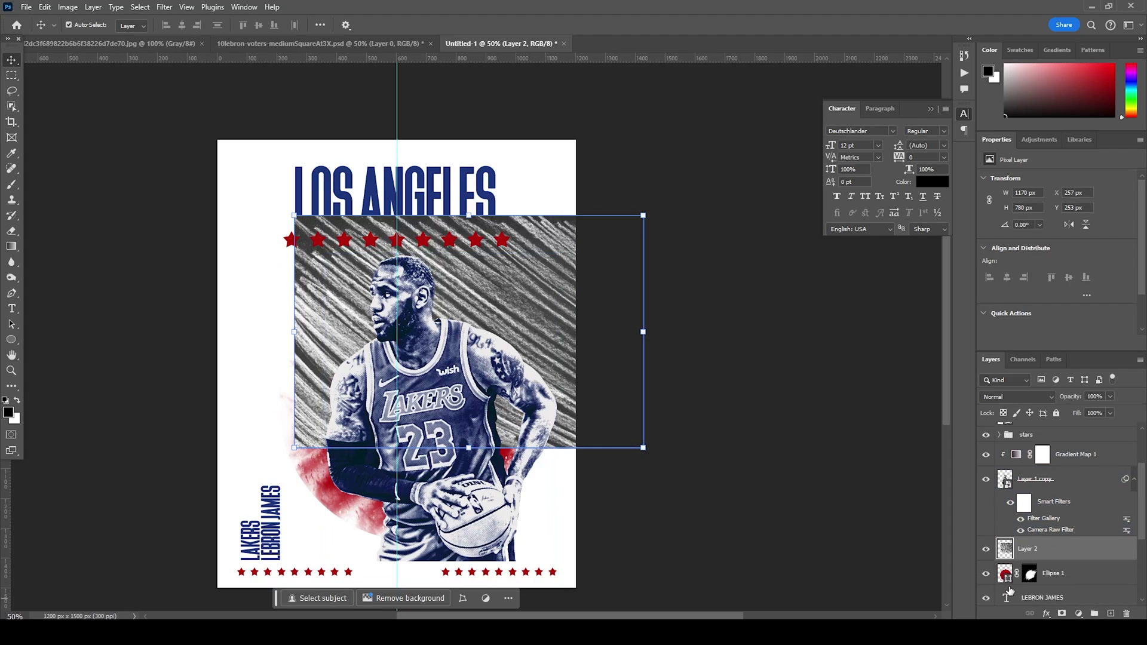
Clip the texture layer to the red circle and set its blend mode to Soft Light.
right_click(1047, 543)
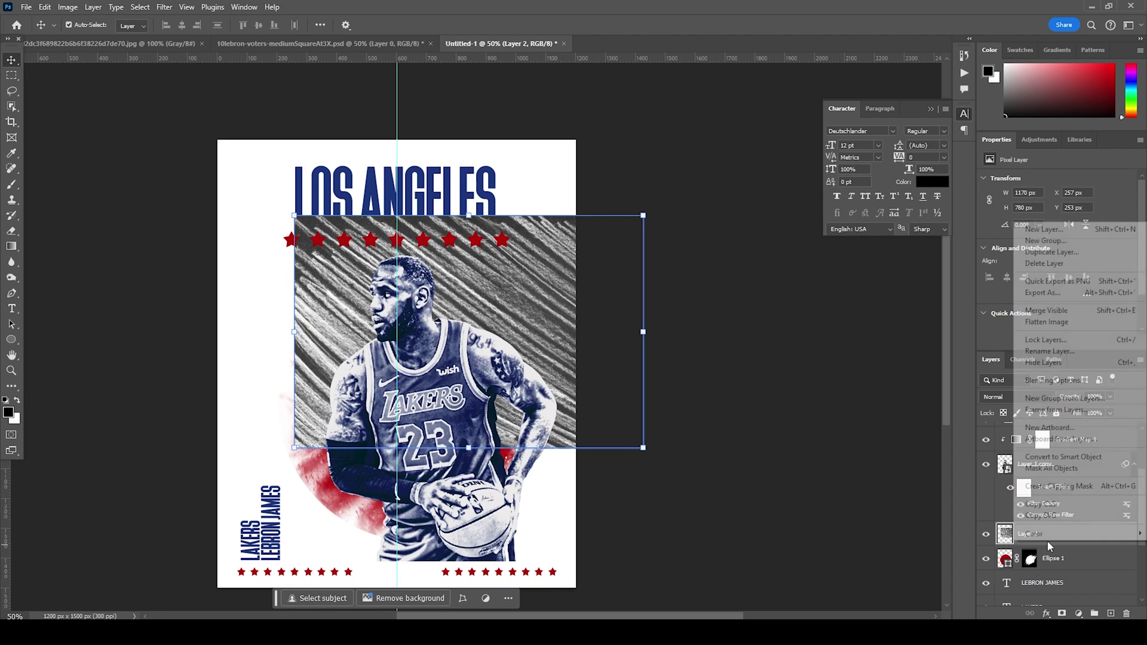
left_click(1053, 486)
left_click(1009, 398)
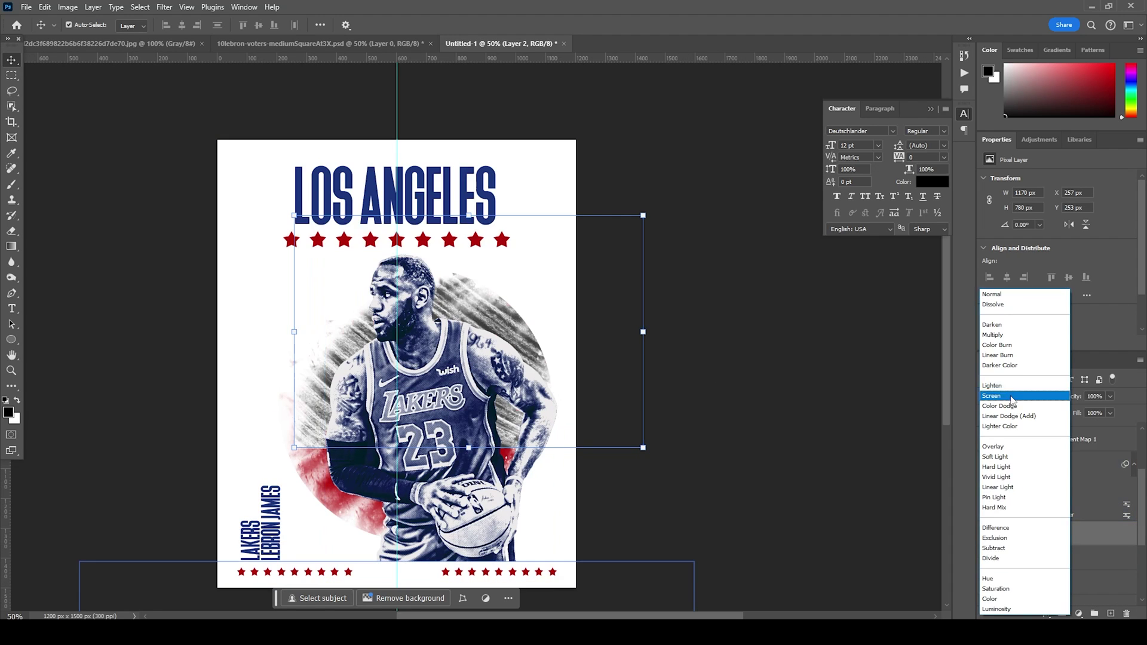
left_click(1004, 457)
Enlarge, rotate and reposition the clipped texture to about 2253 x 1911 px so it covers the whole red circle.
key("ctrl+t")
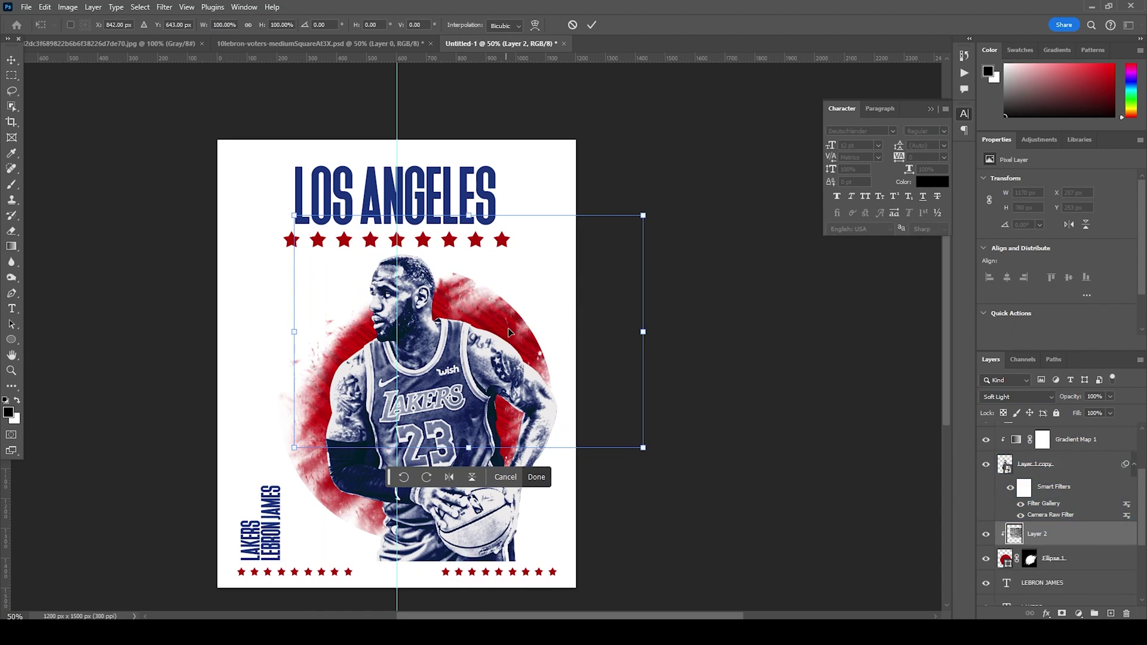
left_click_drag(526, 322, 472, 434)
left_click_drag(590, 328, 681, 265)
left_click_drag(603, 346, 567, 319)
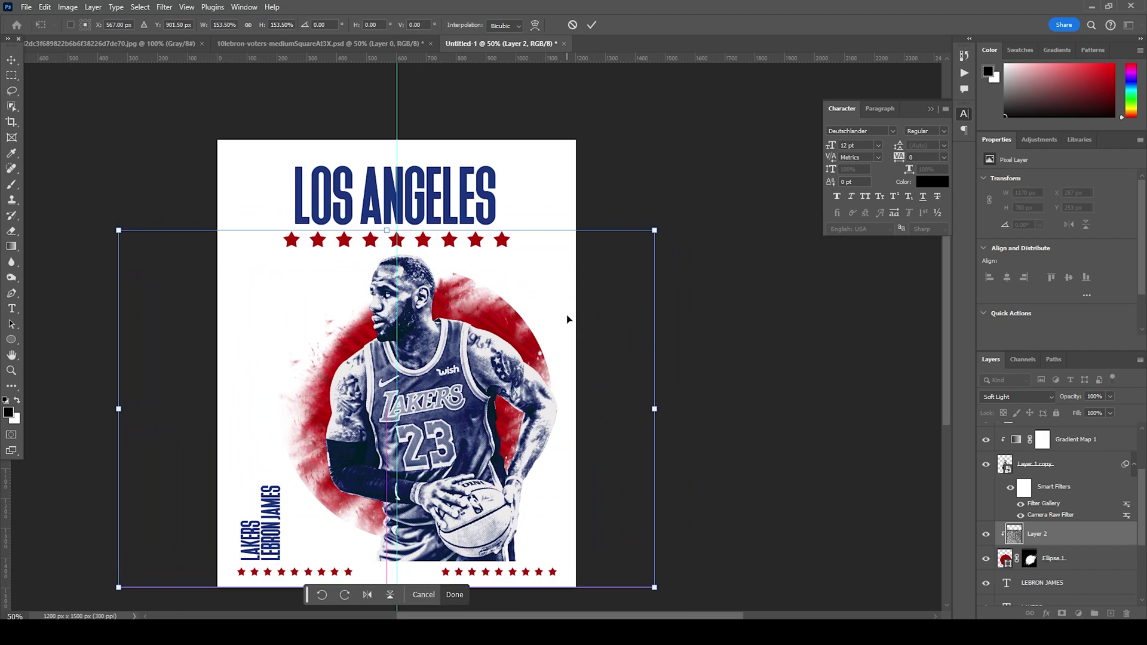
left_click_drag(654, 228, 693, 167)
left_click_drag(622, 310, 585, 357)
left_click_drag(673, 195, 686, 302)
key("Return")
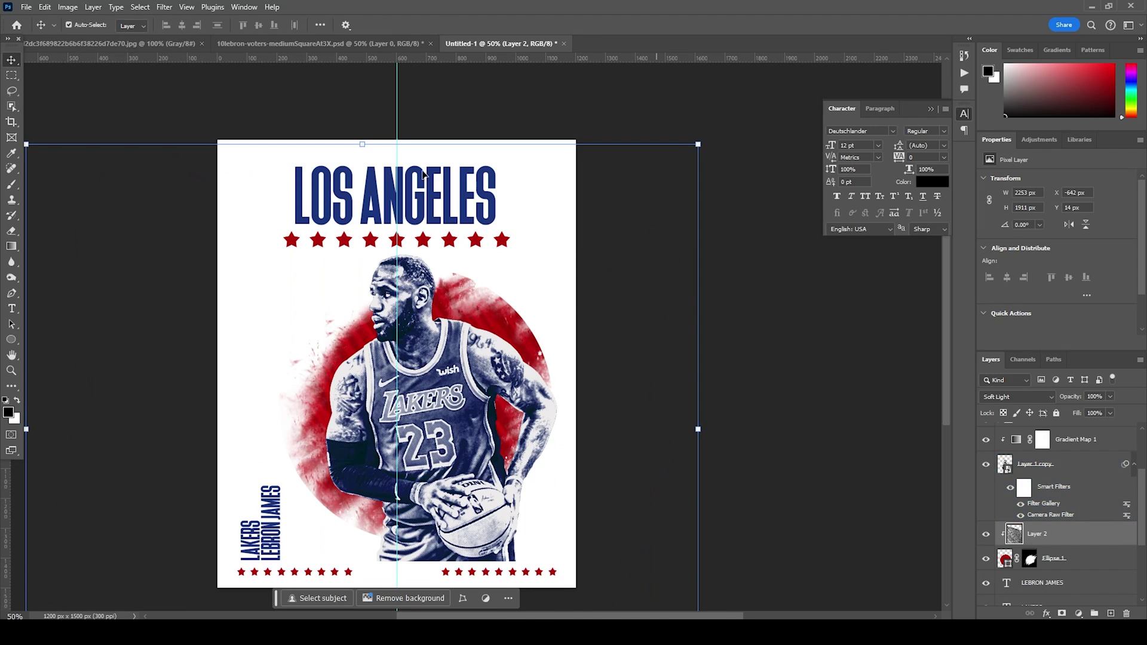
Copy the grayscale scratched texture into the poster document over the LOS ANGELES title and move its layer directly above the LAKERS text layer.
left_click(132, 46)
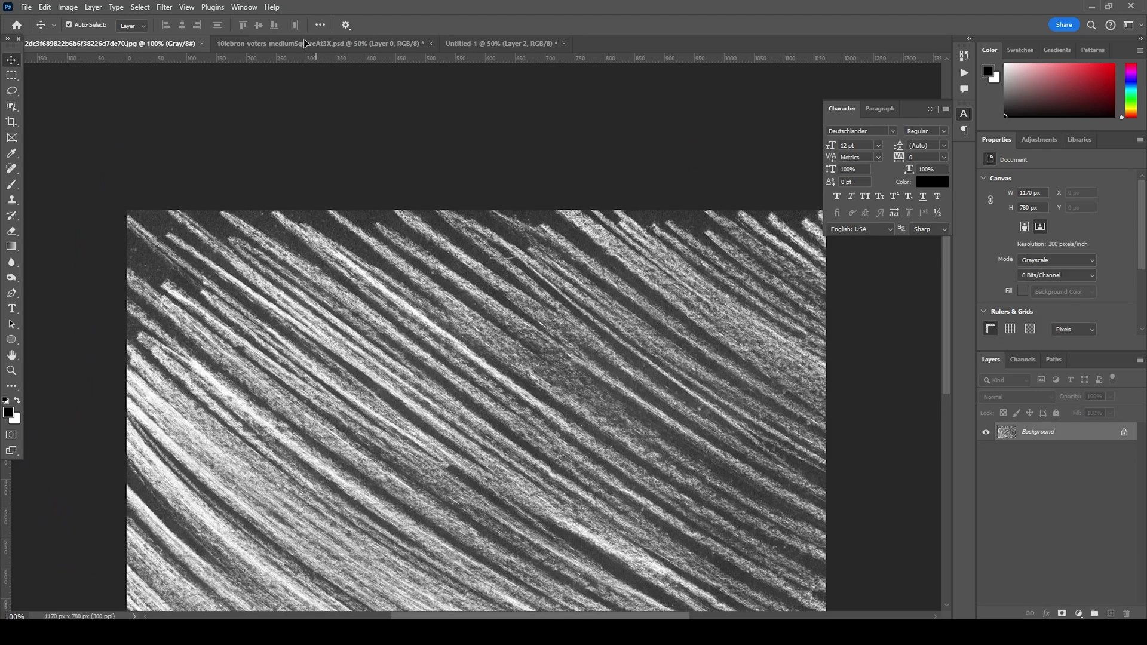
left_click(305, 43)
left_click_drag(491, 42, 442, 156)
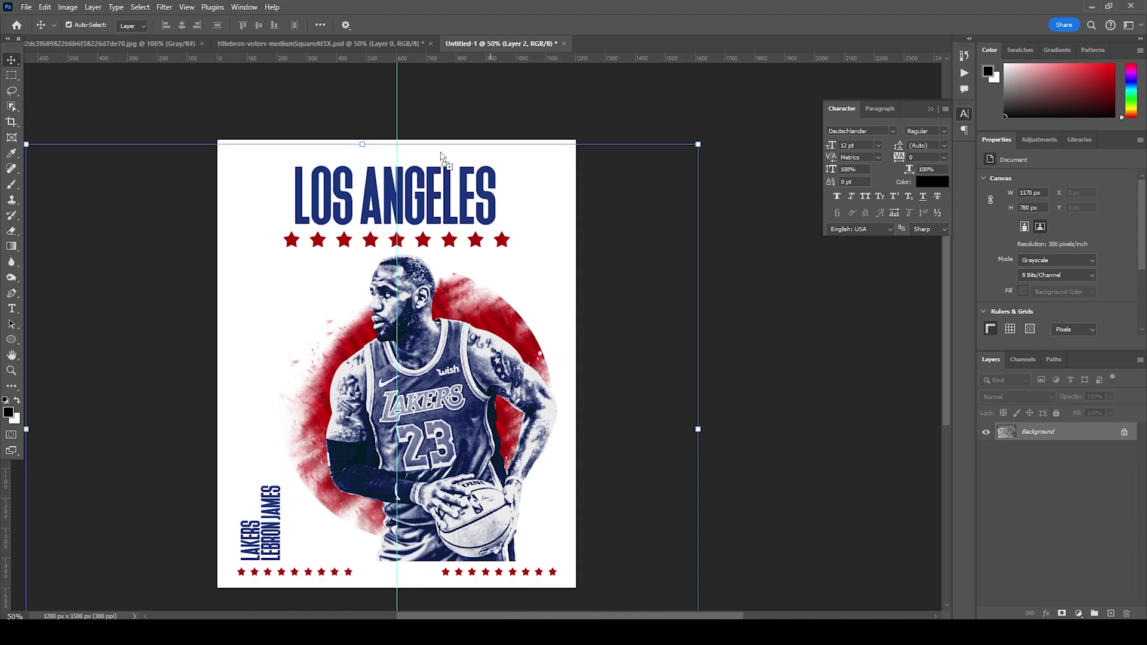
left_click_drag(435, 195, 434, 195)
mouse_move(1013, 596)
left_mouse_down()
mouse_move(1013, 524)
mouse_move(1024, 582)
mouse_move(1006, 499)
mouse_move(1017, 577)
left_mouse_up()
scroll(1023, 583, "down", 3)
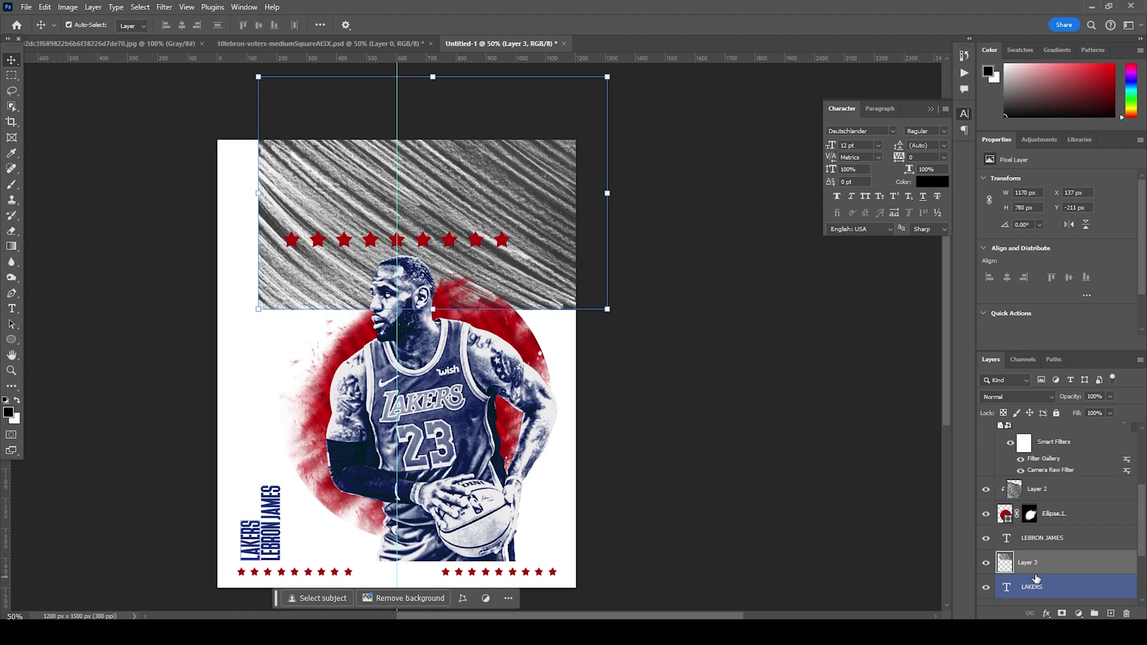
Clip the new texture layer to the LAKERS text and set its blend mode to Soft Light.
right_click(1044, 525)
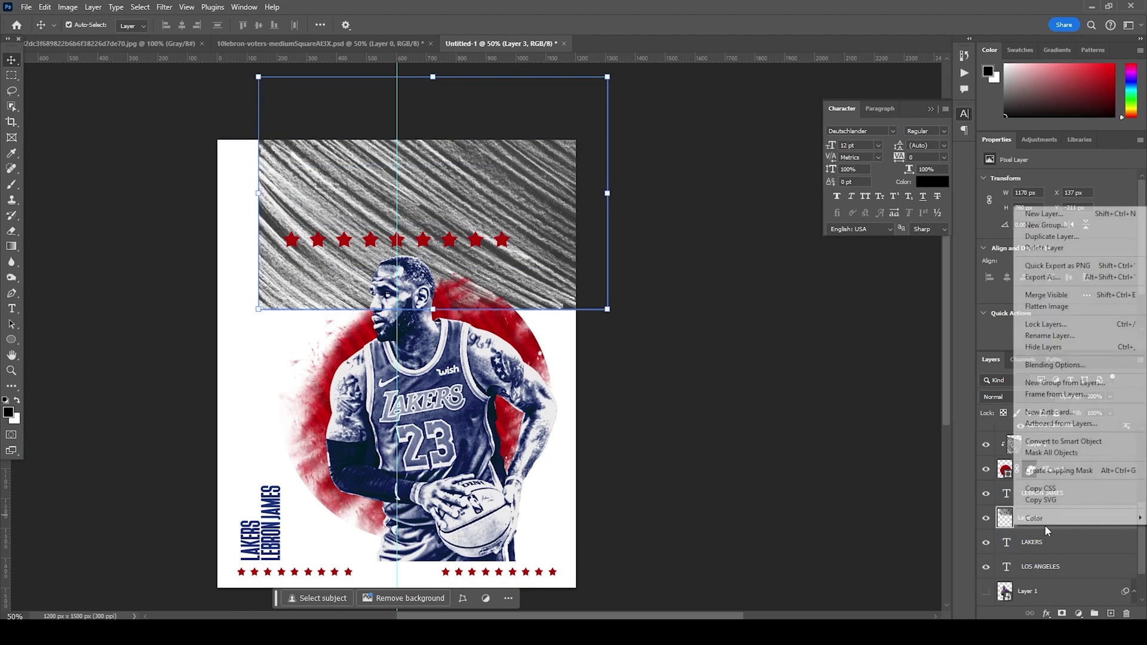
left_click(1056, 471)
left_click(997, 397)
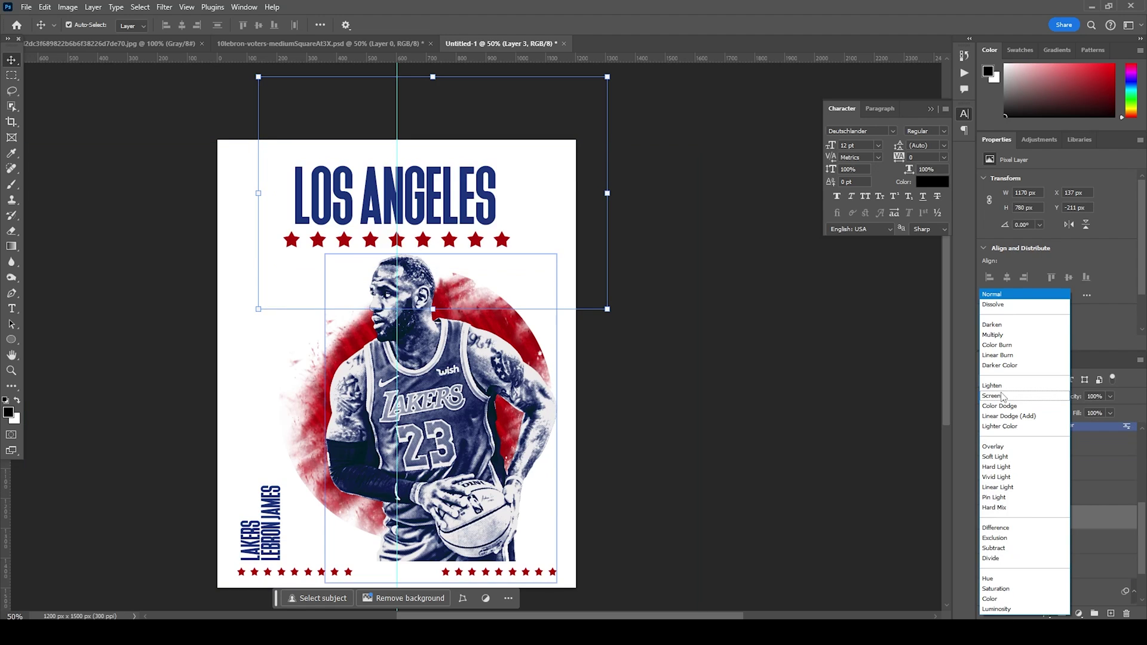
left_click(1004, 458)
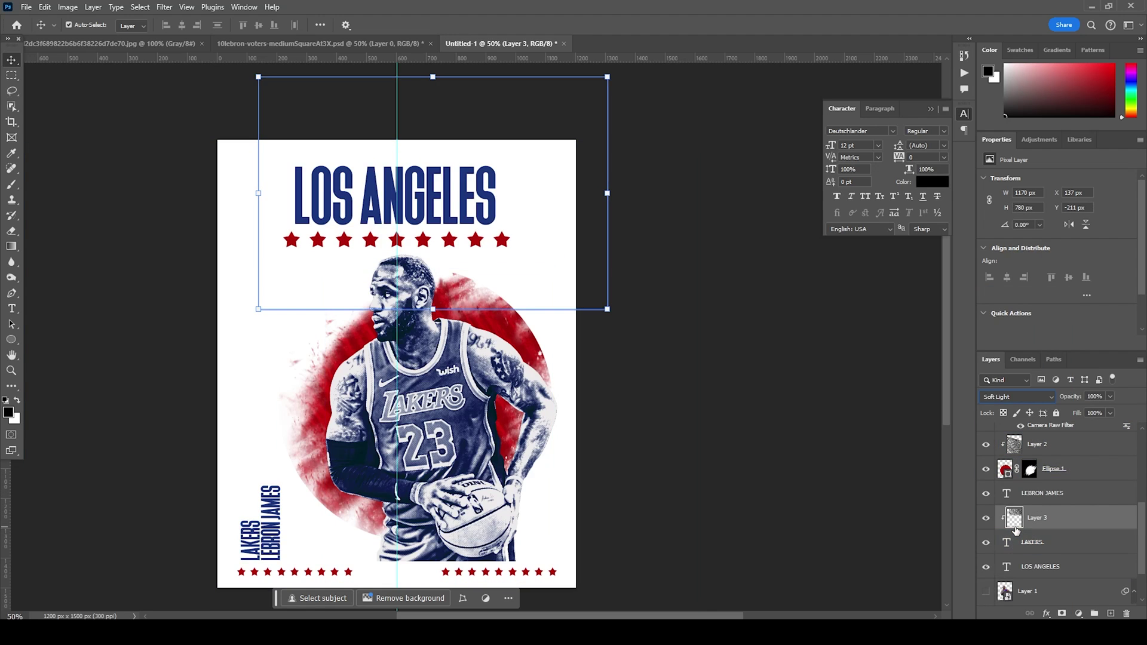
Move the texture layer directly above the LOS ANGELES text layer and clip it to the title.
left_click_drag(1014, 528, 1026, 566)
right_click(1045, 550)
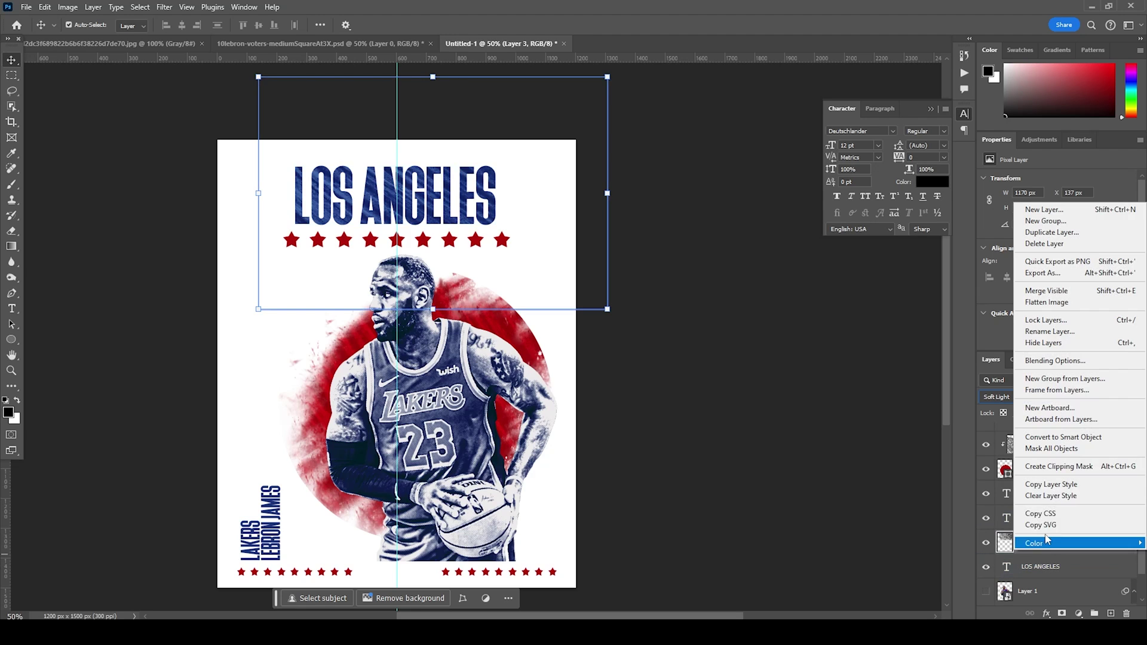
left_click(1058, 466)
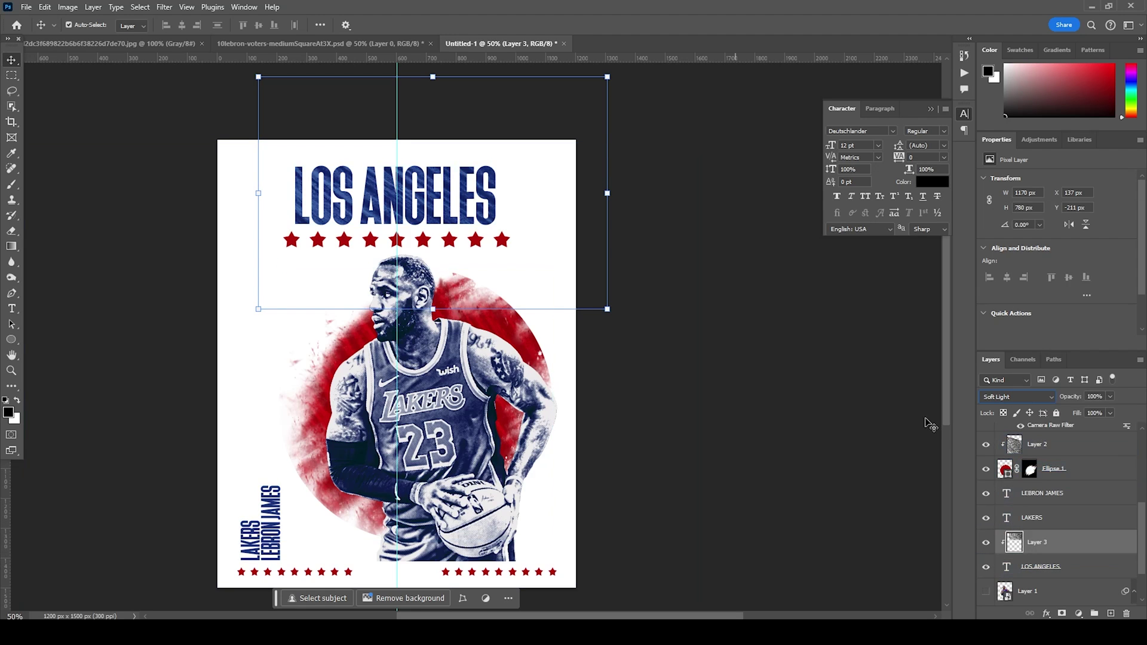
left_click(747, 363)
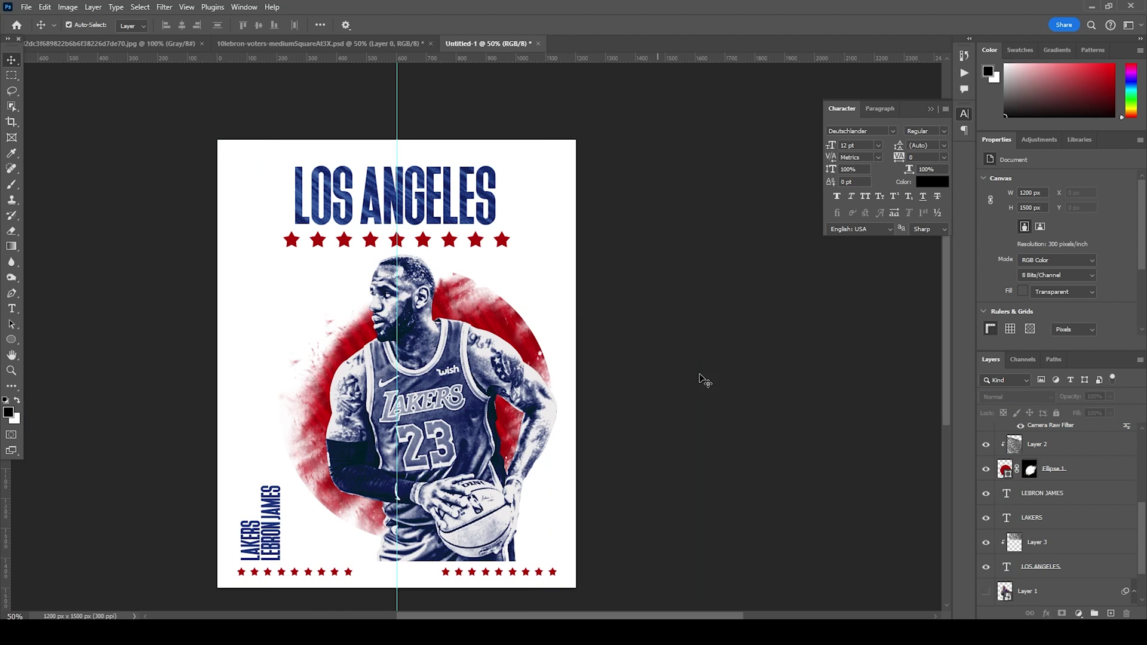
Duplicate the title's texture layer, place the copy directly above the LEBRON JAMES text layer and clip it to that text.
left_click(1017, 547)
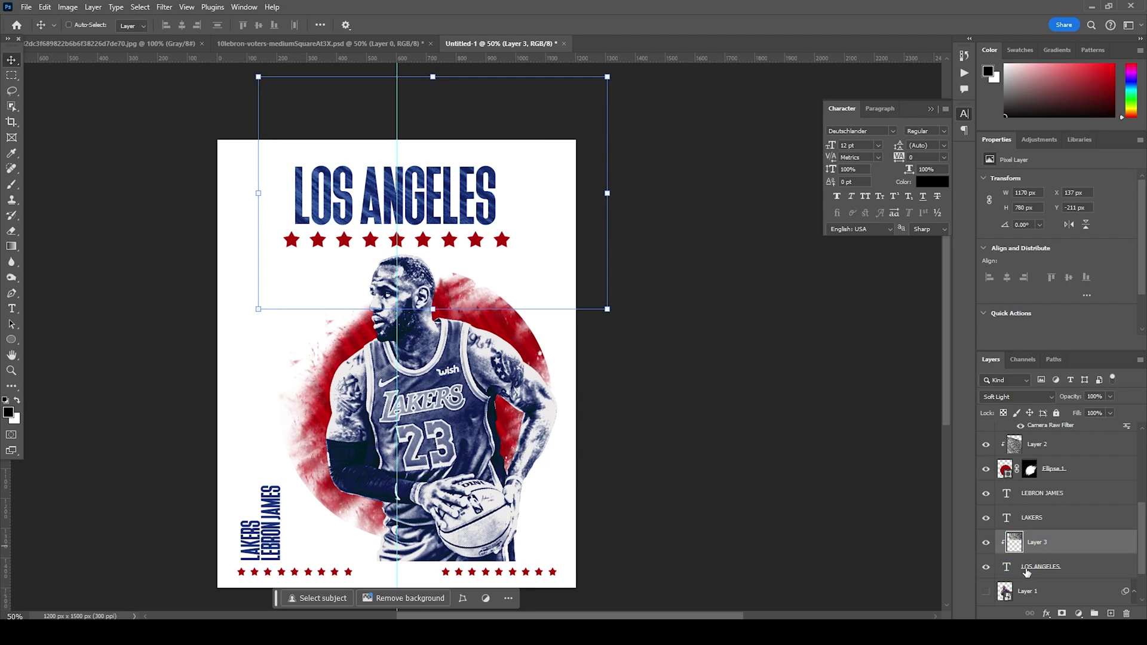
key("ctrl+j")
left_click_drag(1025, 544, 1026, 489)
right_click(1048, 496)
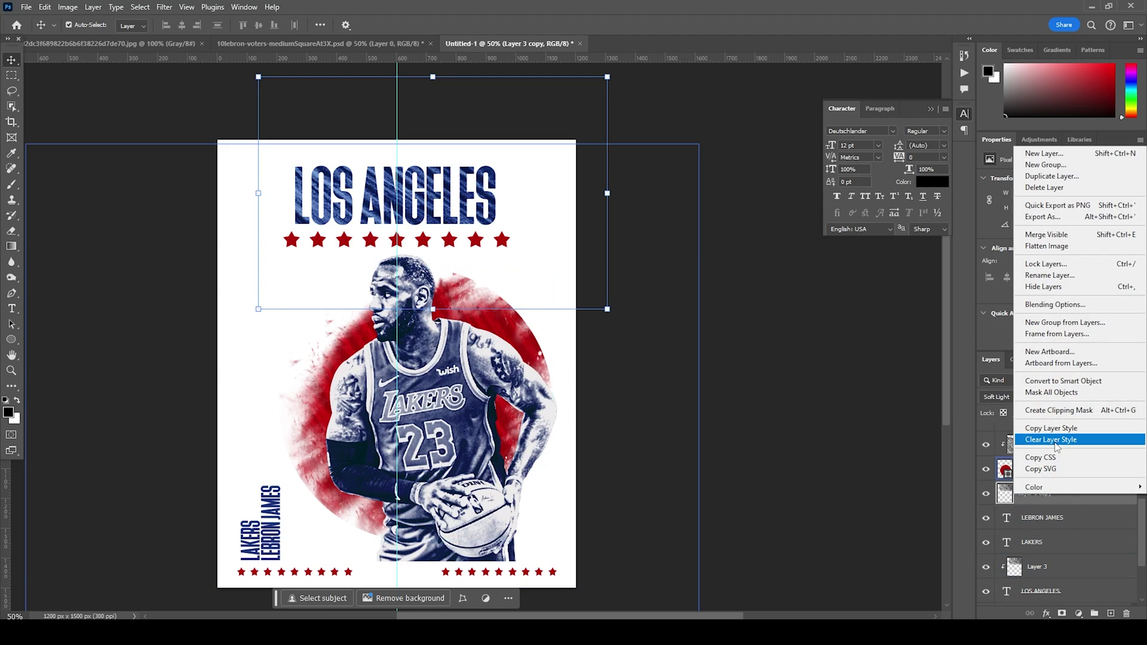
left_click(1062, 413)
Move the duplicated texture over the vertical LEBRON JAMES text, centred at about X 193, Y 1175 px.
key("ctrl+t")
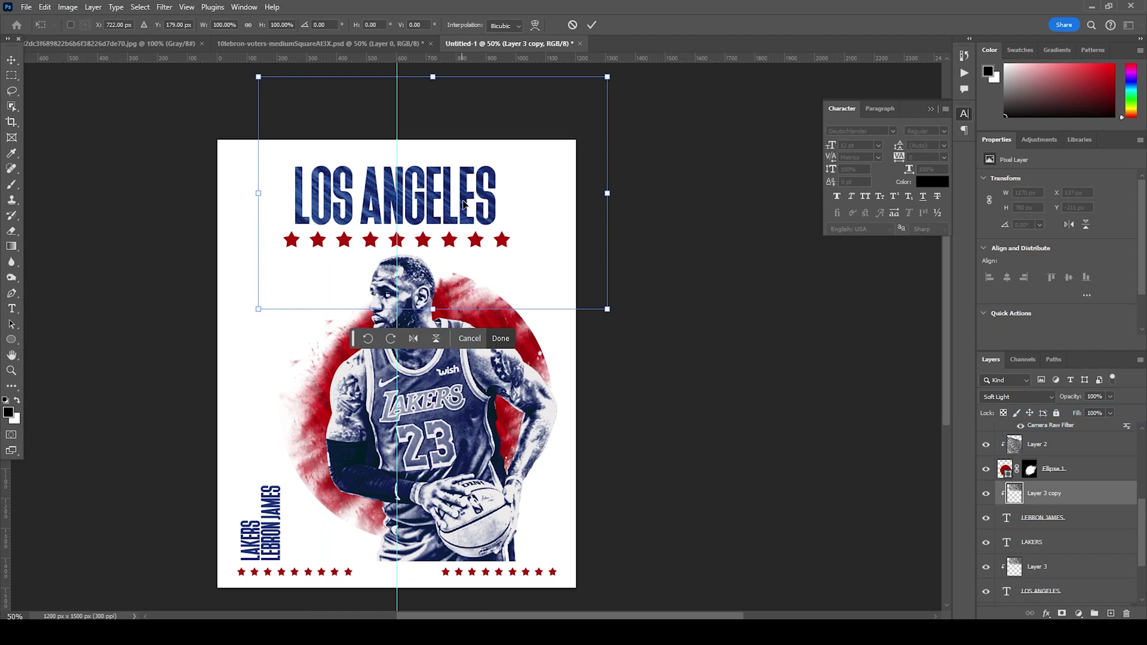
left_click_drag(478, 178, 327, 478)
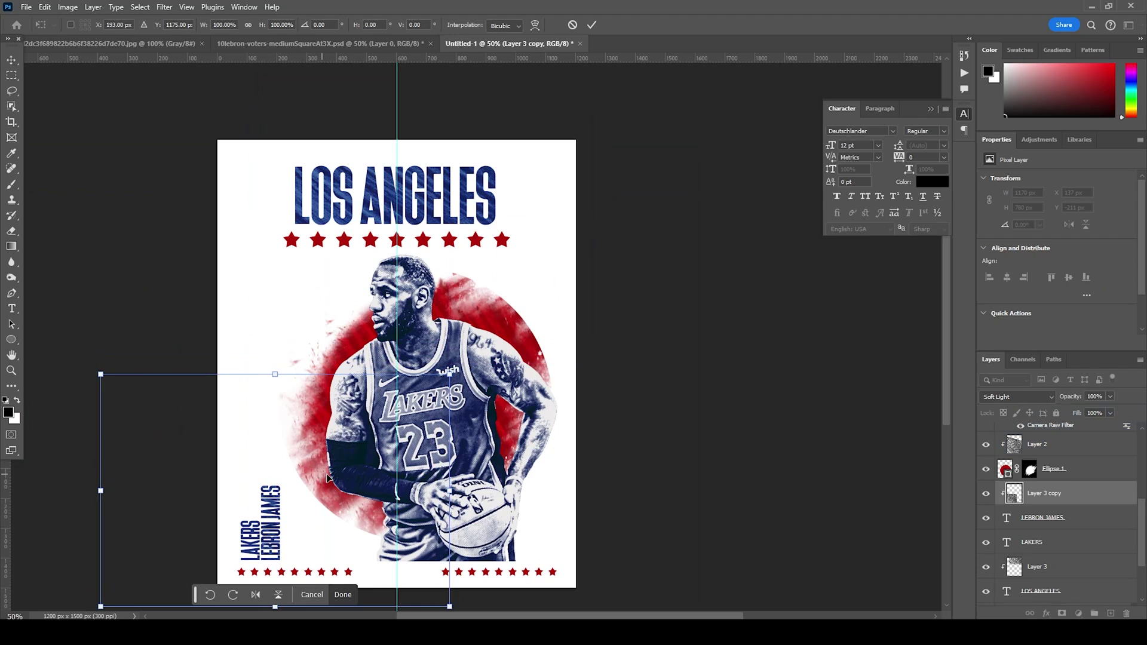
left_click(755, 457)
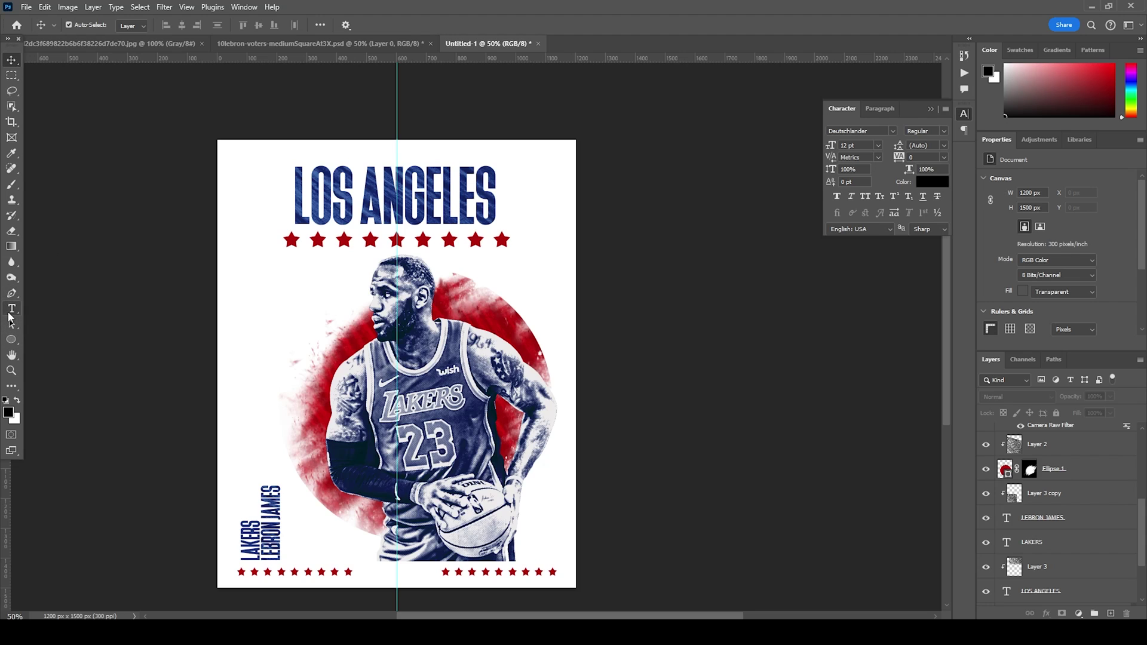
Add the text "king lebron" in 12 pt Deutschlander between the two star rows at the poster's lower edge.
left_click(10, 310)
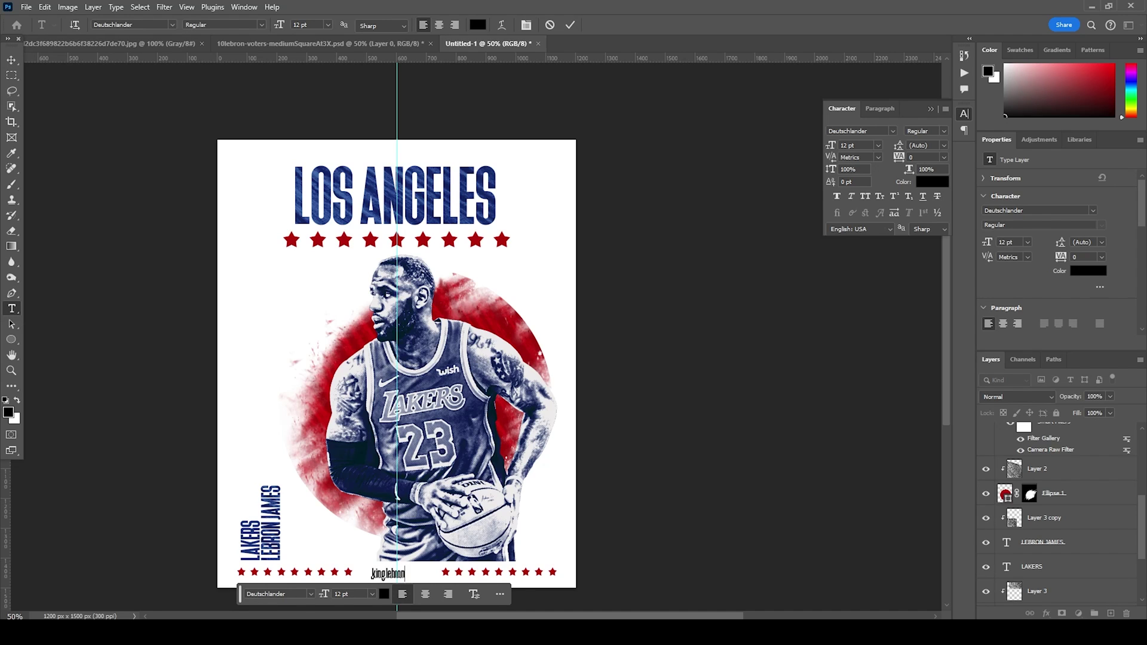
left_click(12, 59)
left_click(712, 491)
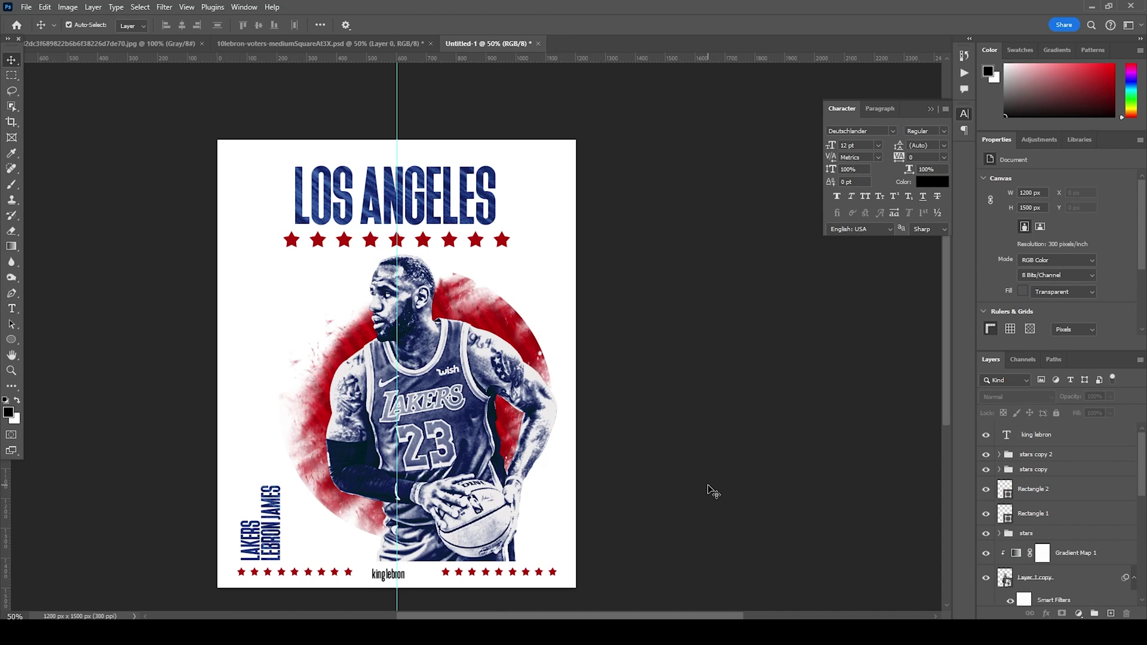
Set the "king lebron" text's tracking to 260 and centre it between the two lower star rows.
key("ctrl+plus")
key("ctrl+plus")
left_click(382, 508, "ctrl")
left_click_drag(359, 573, 365, 423)
left_click(335, 425)
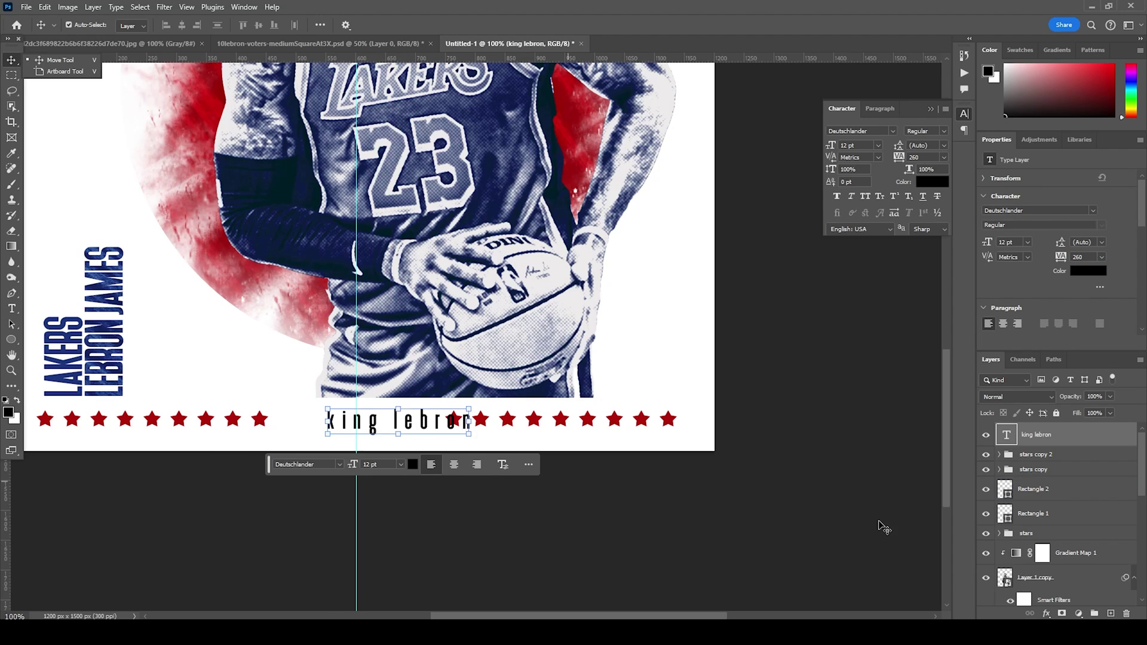
left_click_drag(423, 422, 401, 421)
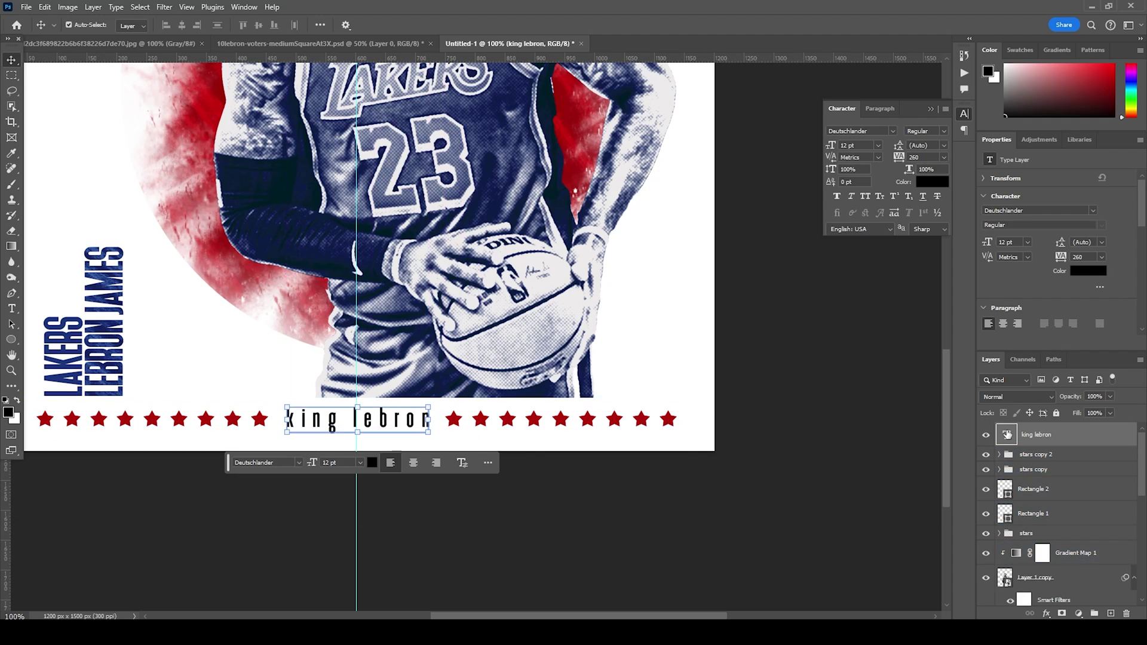
Recolour the "king lebron" text with the red sampled from the neighbouring stars.
left_click(1087, 270)
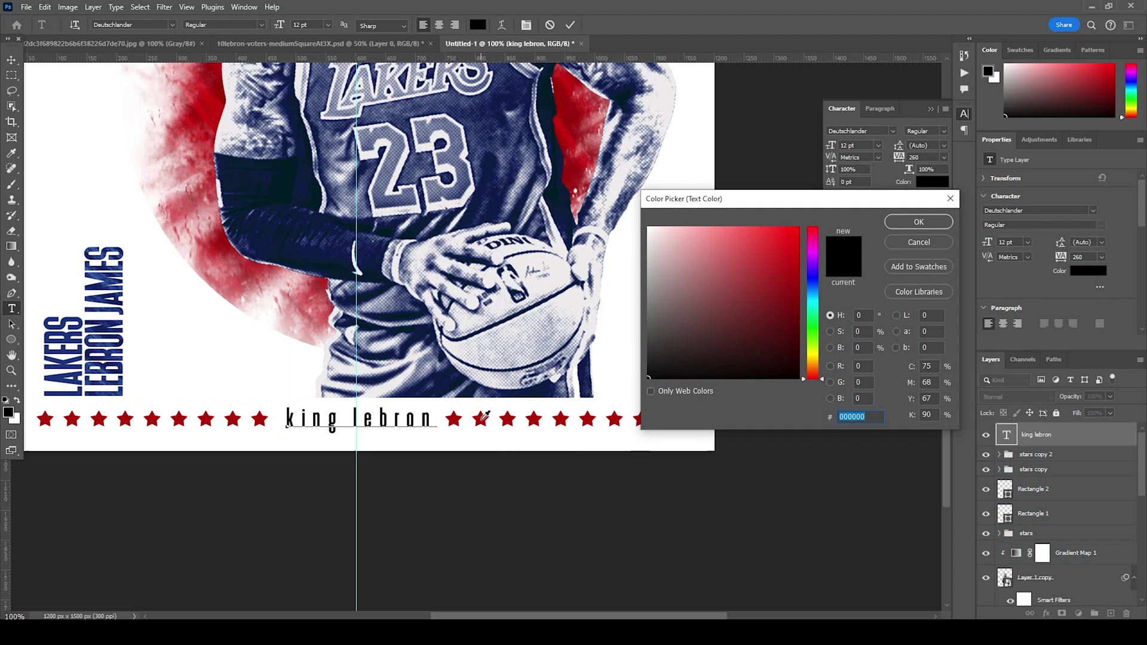
left_click(481, 418)
left_click(912, 228)
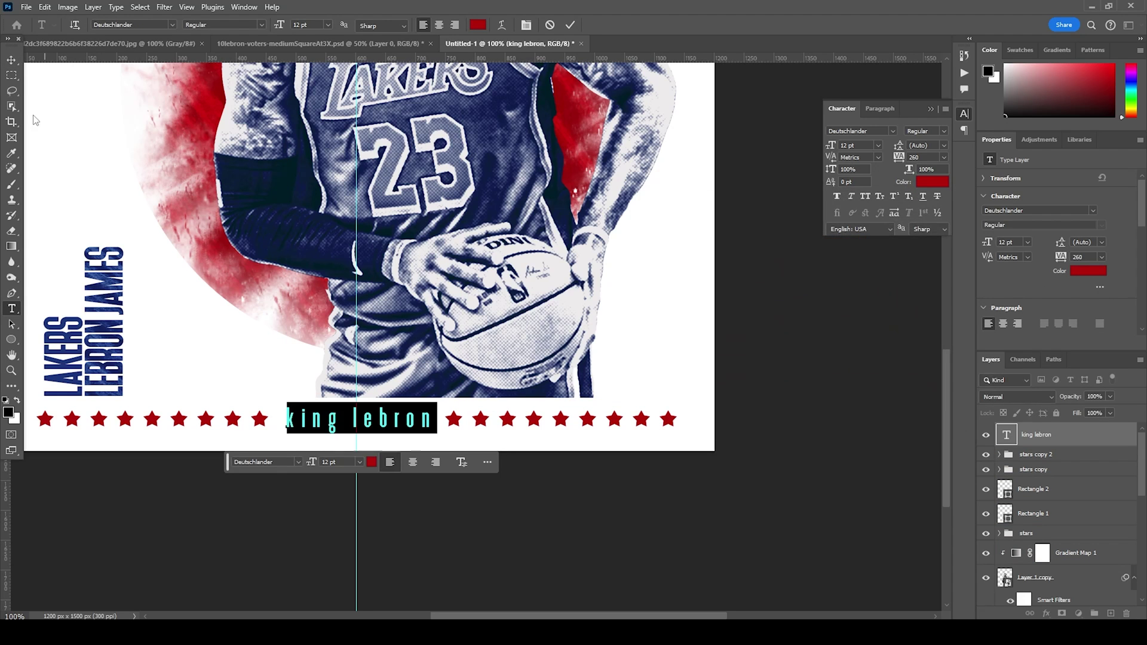
left_click(12, 59)
Move the red circle with its mask further left behind the player, to about X 142, Y 426 px.
scroll(606, 244, "up", 5)
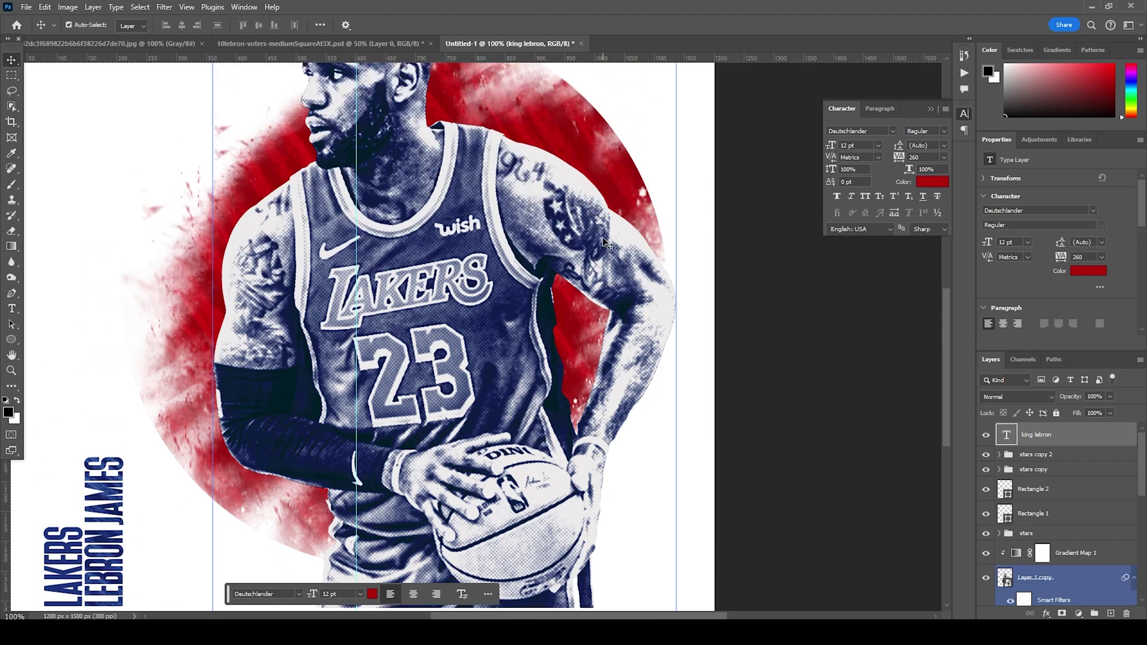
left_click(631, 193)
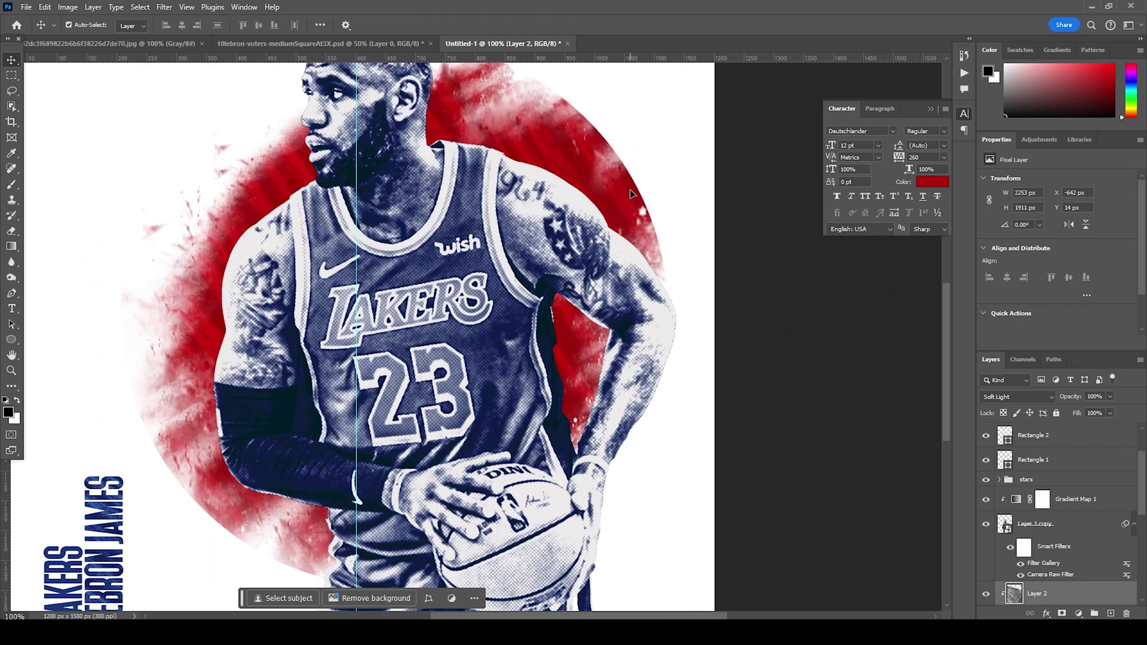
scroll(619, 191, "down", 1)
scroll(1051, 537, "down", 3)
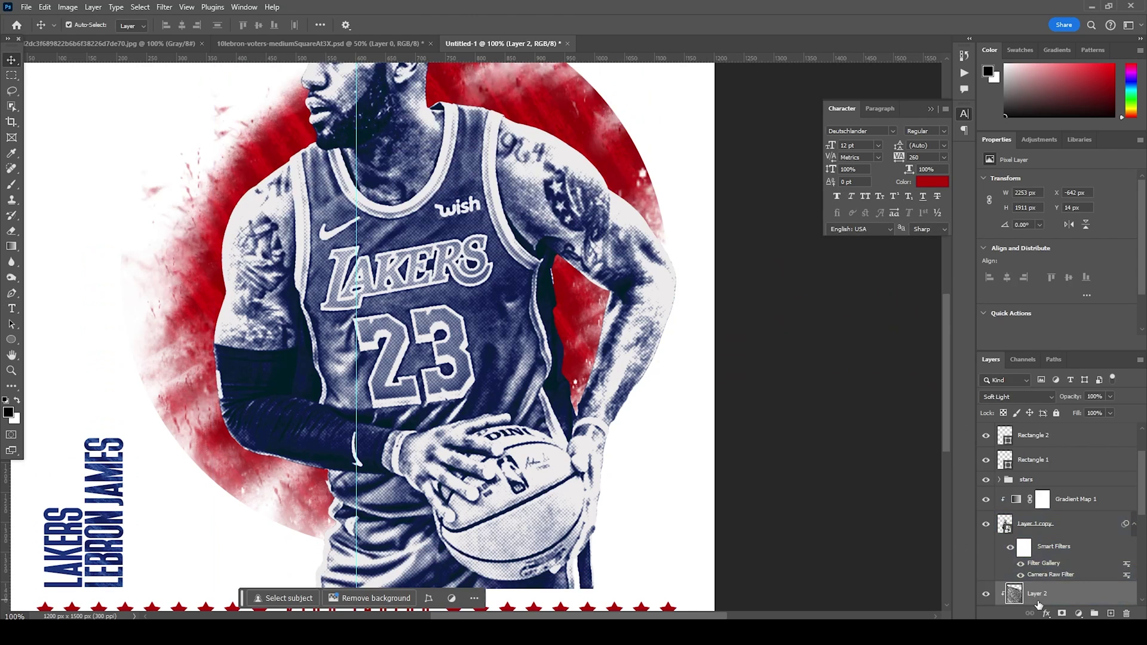
left_click(1040, 568)
left_click(1075, 520)
key("ctrl+t")
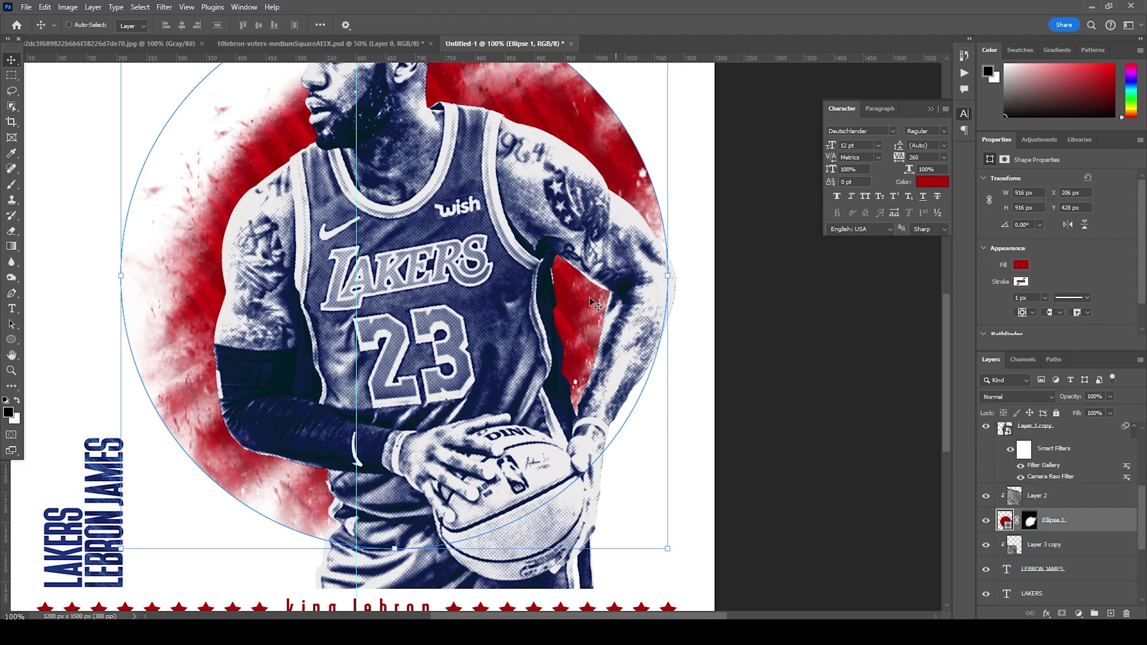
left_click_drag(565, 287, 507, 286)
key("Return")
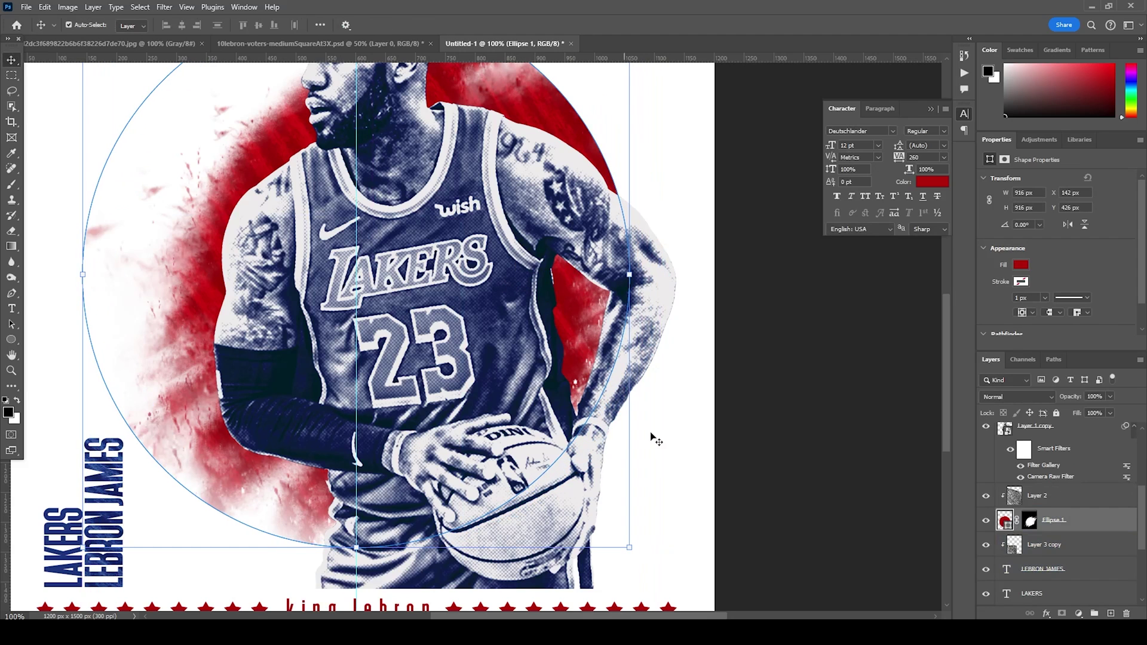
scroll(841, 451, "up", 2)
left_click(860, 440)
Add the text "windy studio tutorial" near the poster's upper edge and position it centred above the LOS ANGELES title.
scroll(860, 440, "up", 7)
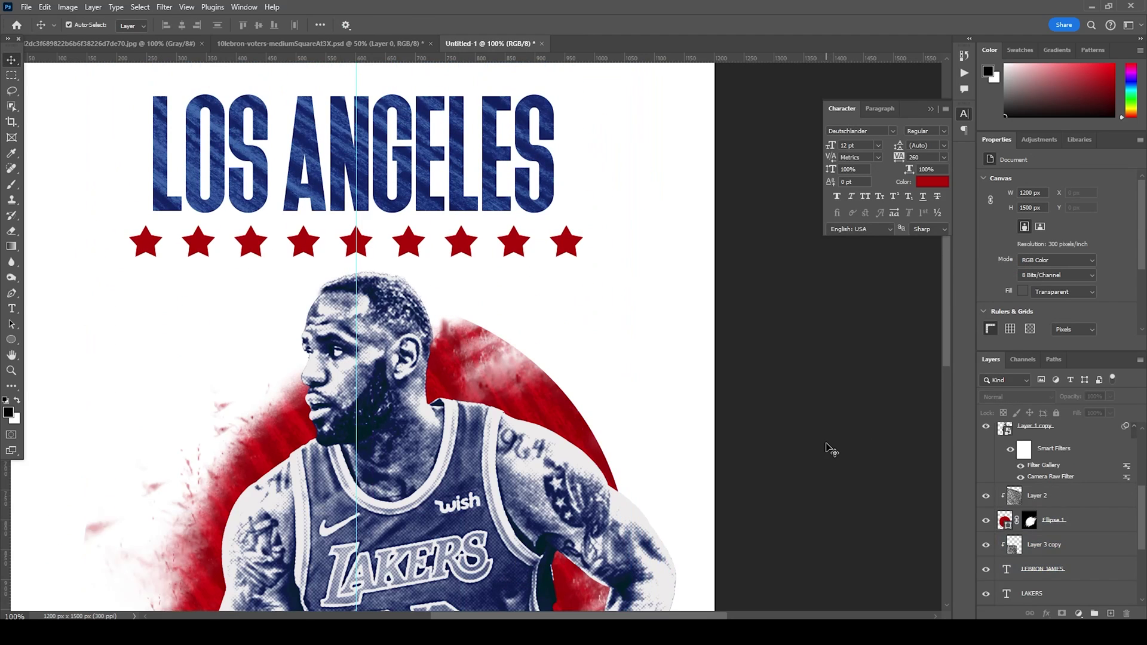
key("ctrl+minus")
key("ctrl+minus")
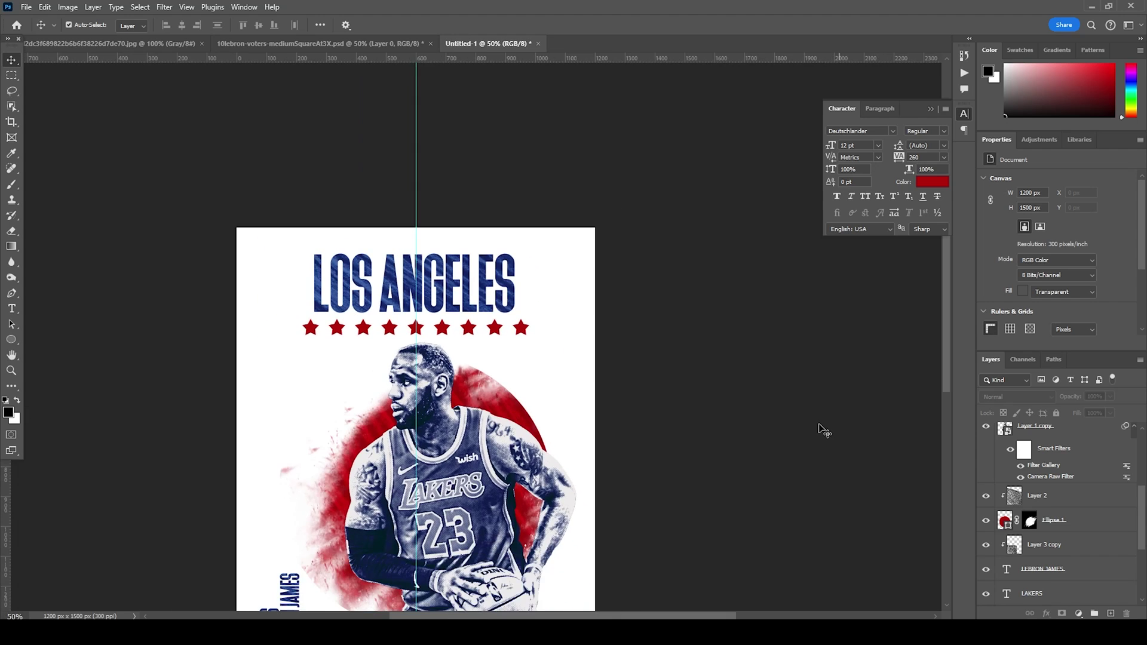
scroll(840, 430, "down", 3)
scroll(716, 436, "up", 4)
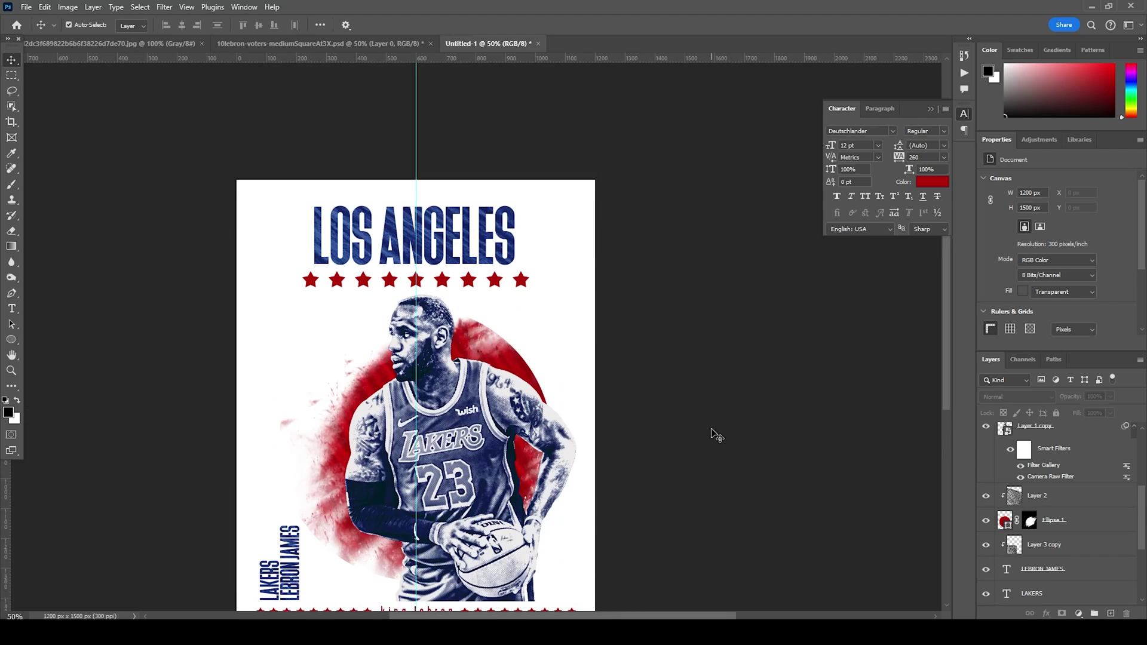
left_click(11, 309)
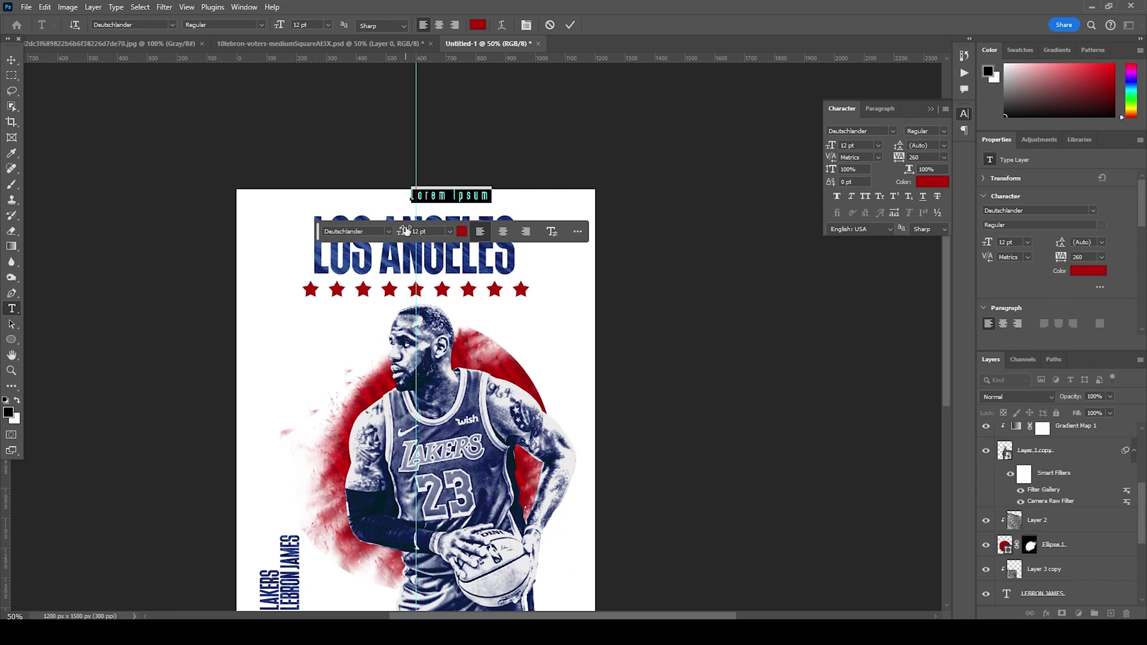
type("windy")
left_click(11, 61)
key("ctrl+t")
left_click_drag(508, 196, 448, 207)
key("Return")
Recolour the "windy studio tutorial" text to the title's dark blue, with tracking 0 and size 12 pt.
double_click(1006, 434)
left_click(931, 181)
key("ctrl+v")
left_click(920, 221)
left_click(1101, 257)
left_click(1091, 336)
type("12")
Change the "windy studio tutorial" text's font to Blasting Good Regular and its tracking to 40.
left_click(892, 131)
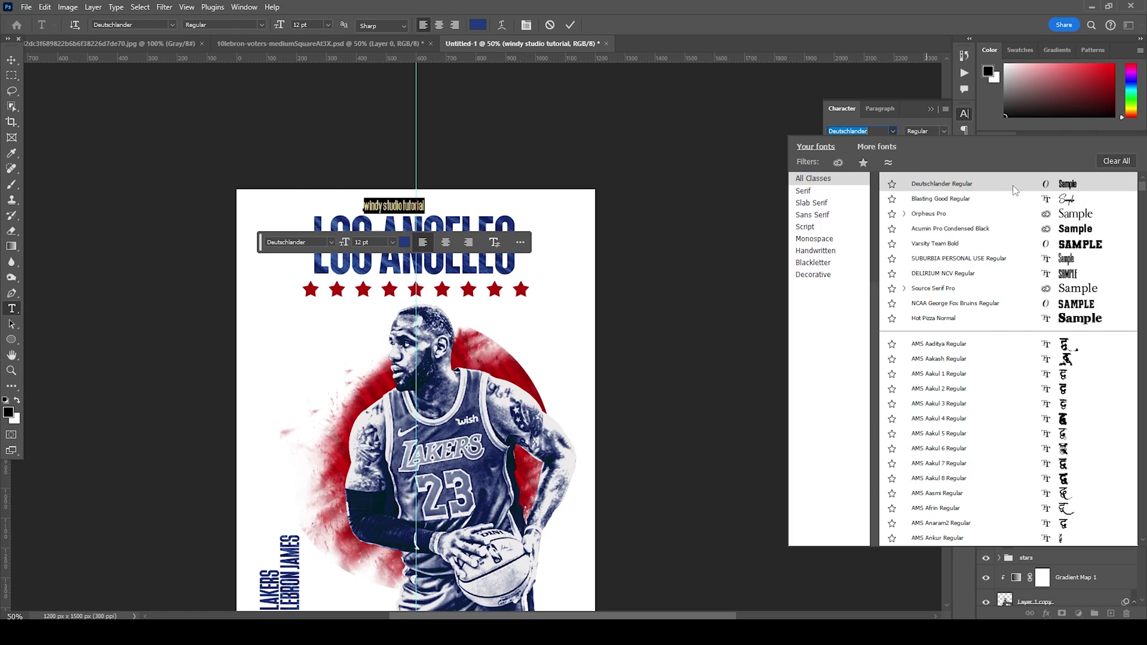
left_click(911, 198)
left_click(920, 157)
type("40")
Scale the "windy studio tutorial" script text to about 16.11 pt and centre it just above the title.
left_click(11, 60)
key("ctrl+plus")
left_click_drag(378, 167, 450, 181)
key("ctrl+t")
key("Return")
Nudge the group of red stars beneath the title slightly down.
right_click(432, 276)
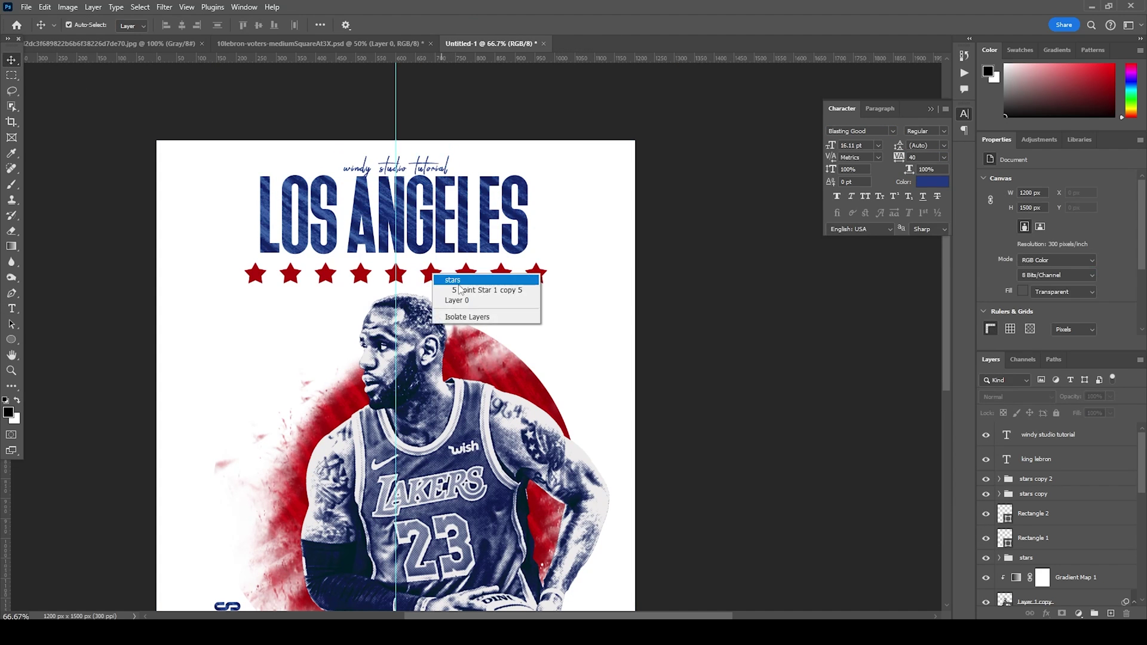
left_click(453, 280)
key("shift+Down")
key("shift+Down")
key("shift+Up")
Nudge the LOS ANGELES title and the "windy studio tutorial" text slightly down to even out their spacing.
right_click(469, 257)
left_click(521, 267)
key("shift+Down")
key("shift+Down")
key("shift+Down")
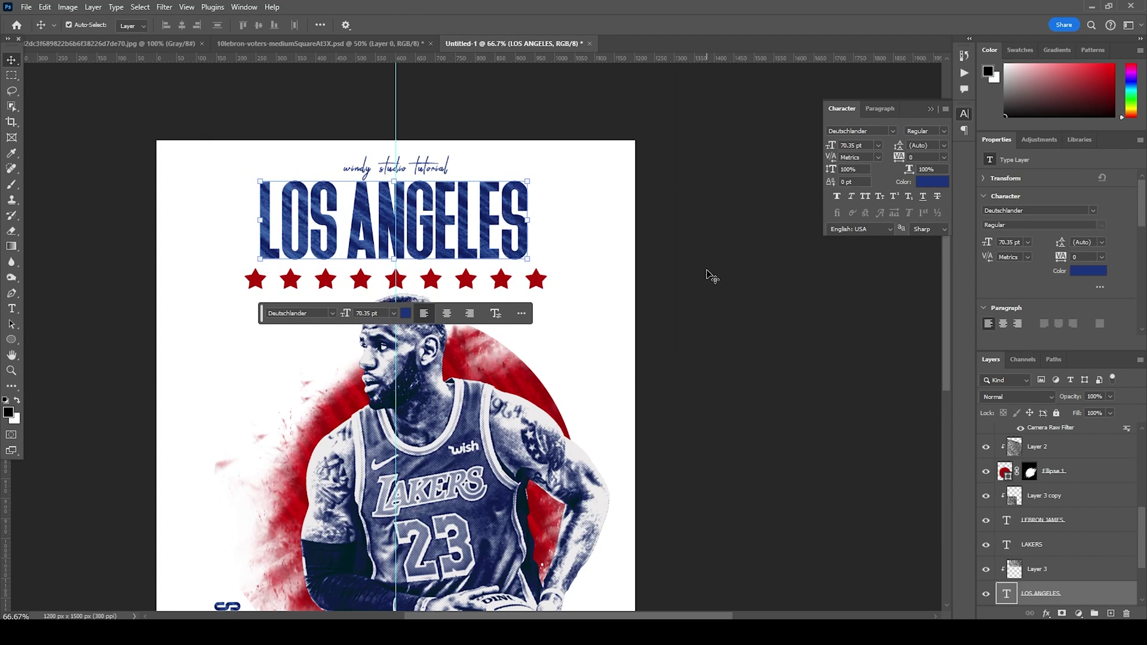
left_click(445, 170)
key("shift+Down")
left_click(673, 254)
Add a new empty layer directly above the white background layer.
scroll(745, 379, "down", 3)
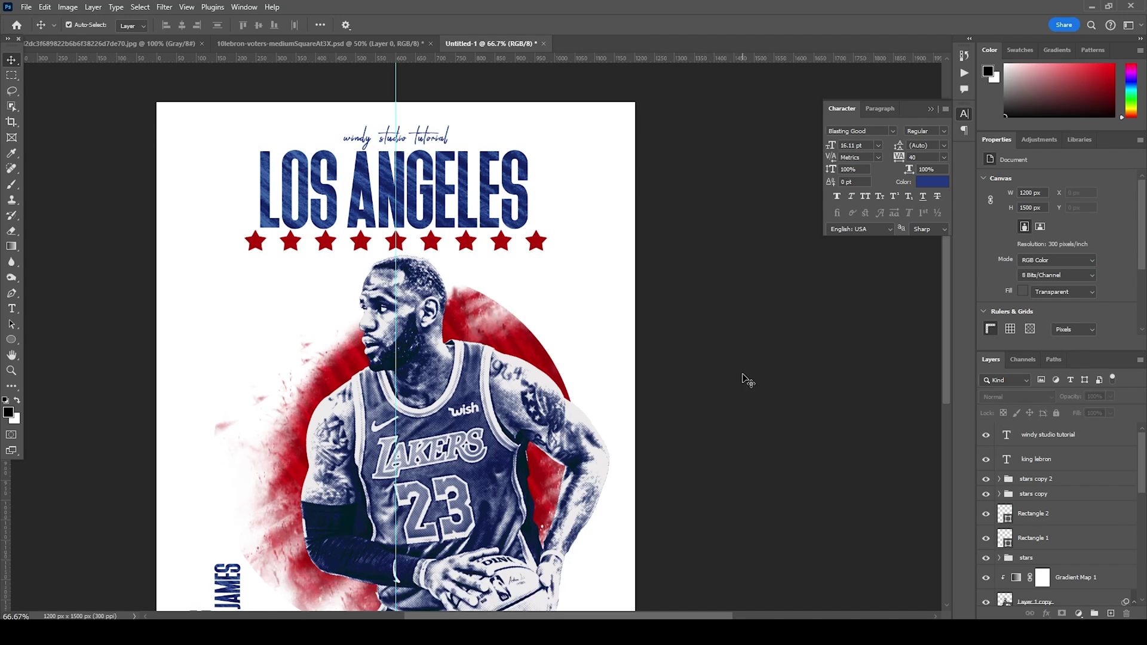
key("ctrl+minus")
key("ctrl+minus")
scroll(1035, 566, "down", 5)
scroll(1035, 566, "down", 3)
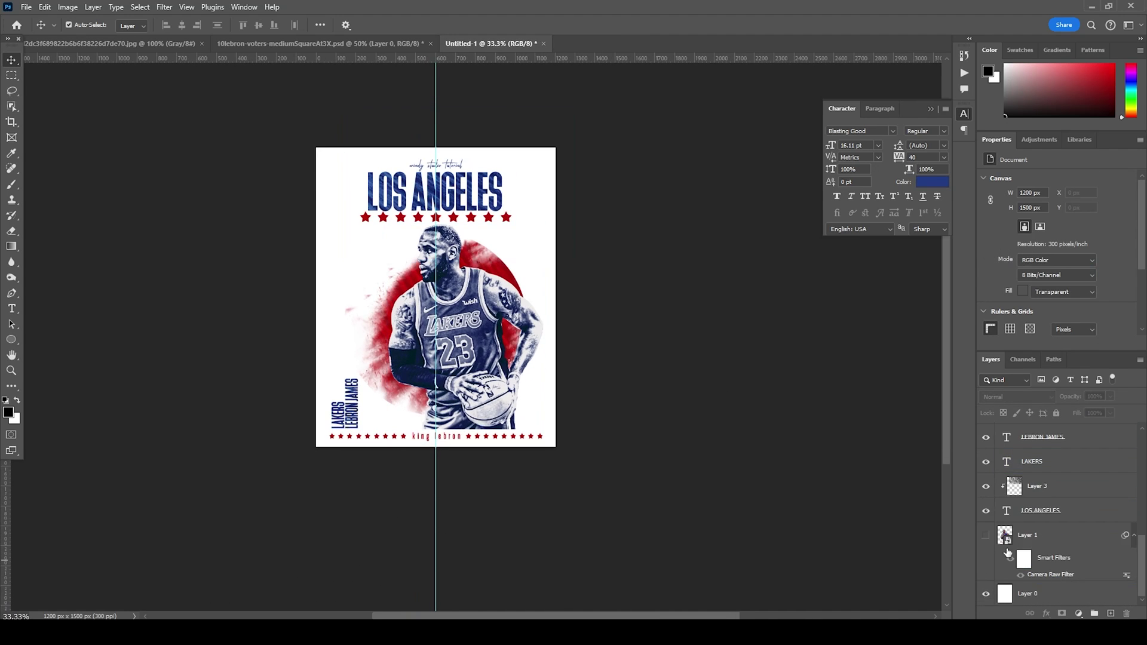
left_click(1016, 536)
left_click(1005, 594)
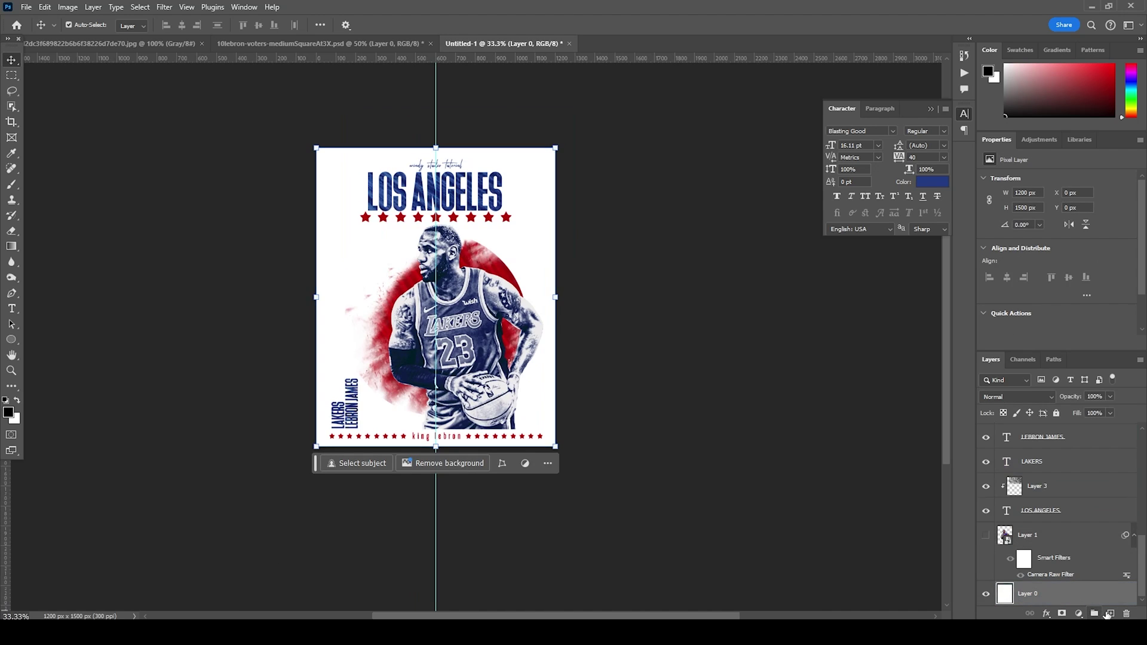
Choose the Halftone X #2 brush for painting on the new layer.
key("b")
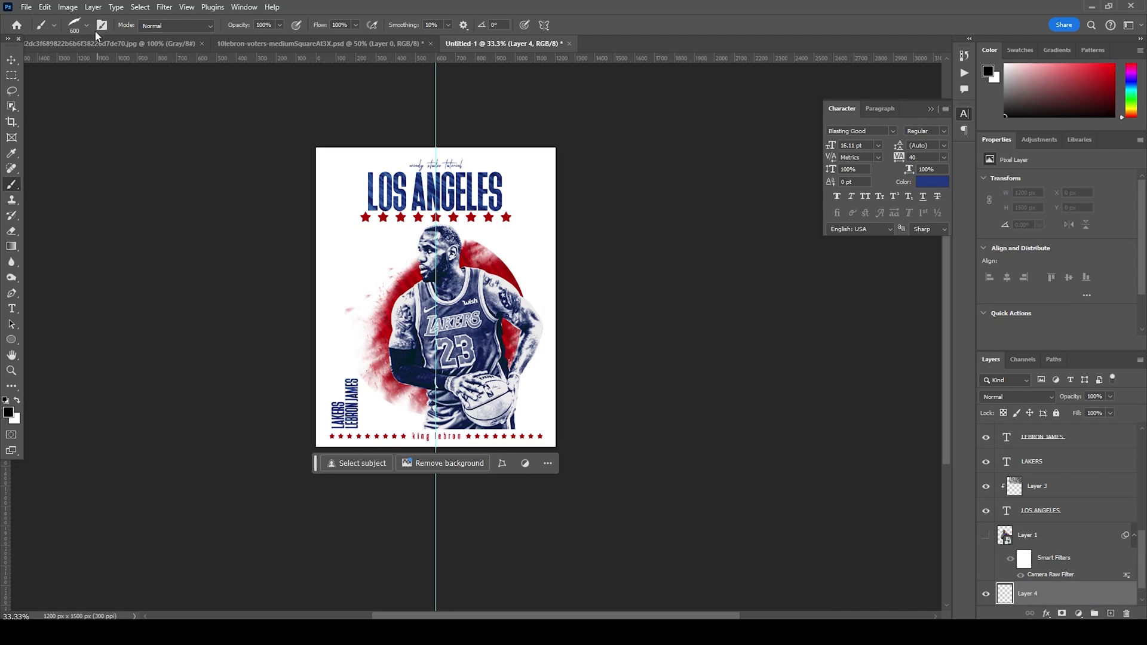
left_click(90, 27)
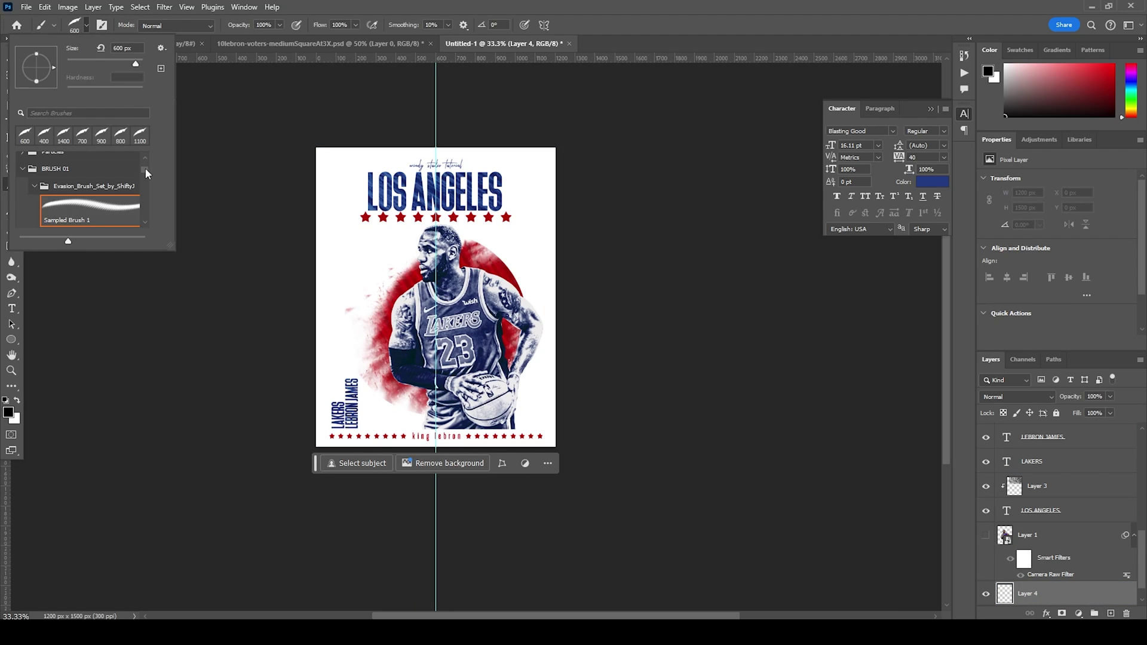
left_click_drag(145, 171, 145, 186)
left_click(123, 187)
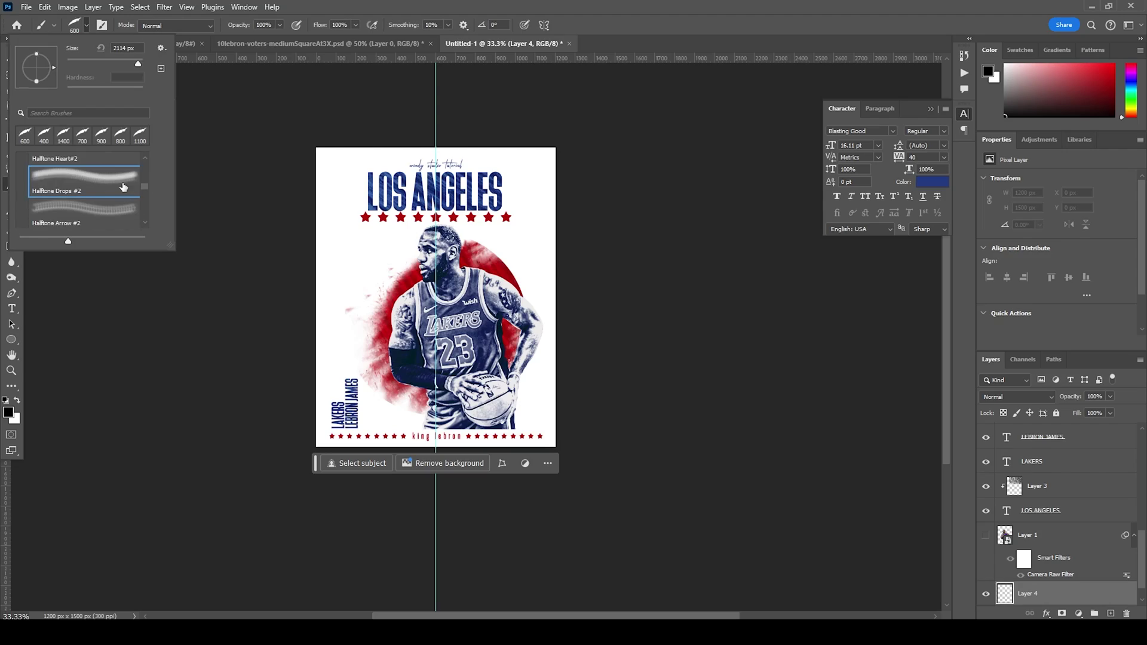
scroll(90, 193, "up", 2)
left_click(90, 193)
scroll(64, 195, "up", 1)
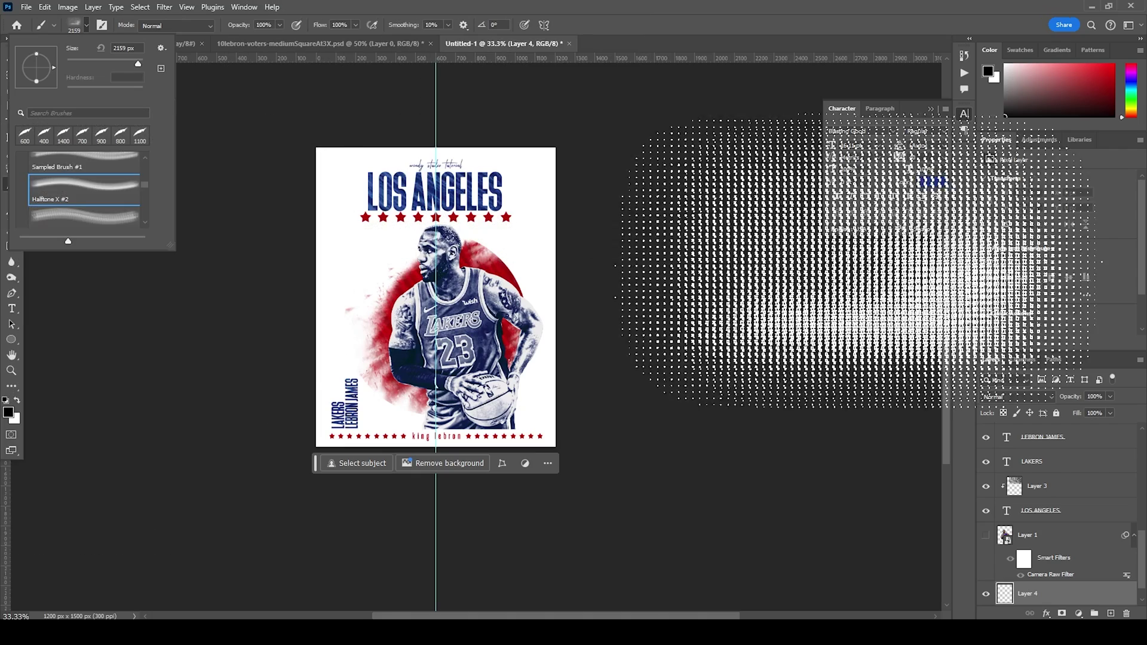
left_click(1006, 594)
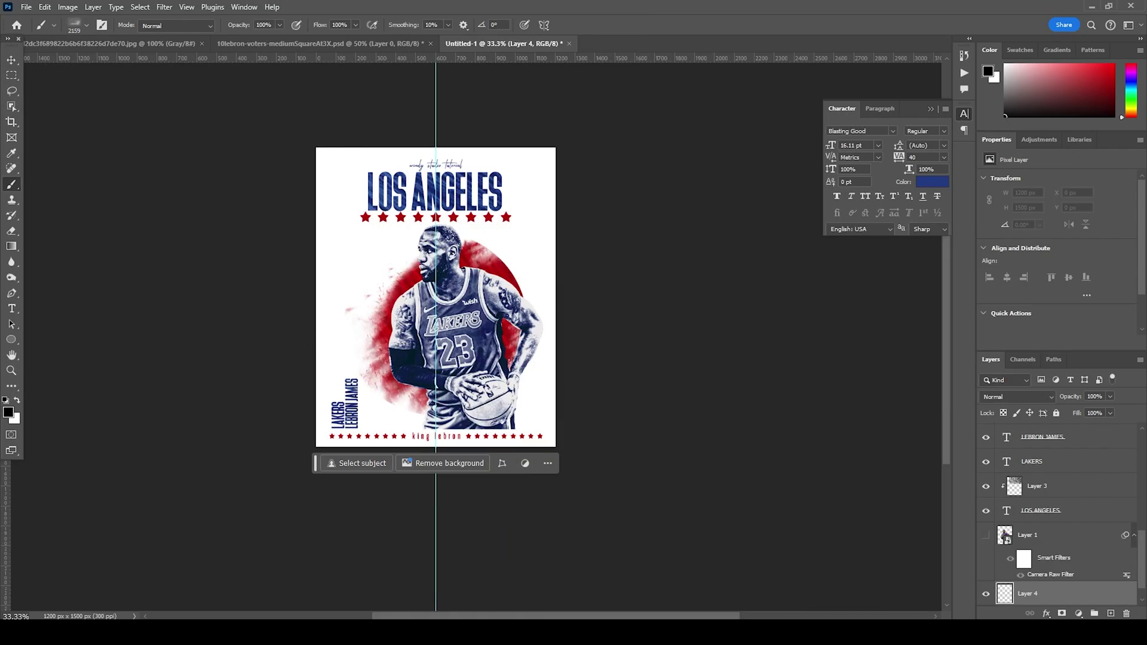
Set the foreground colour to cecece and stamp a halftone pattern about 1163 × 332 px across the poster's top edge.
left_click(10, 416)
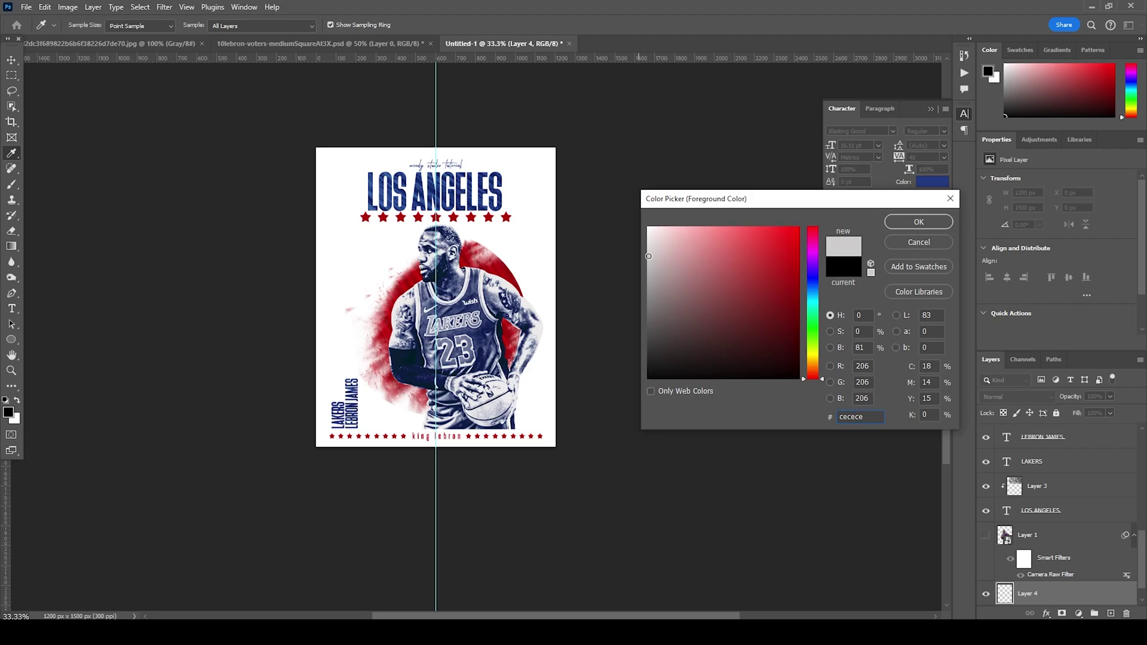
left_click(901, 221)
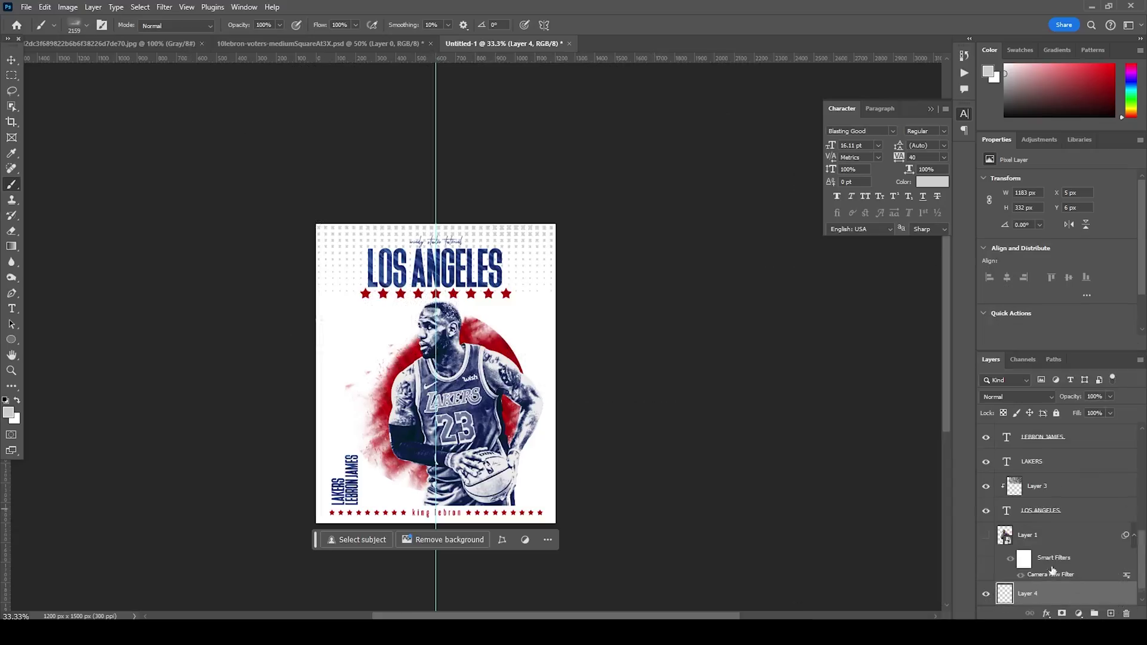
scroll(1054, 570, "down", 1)
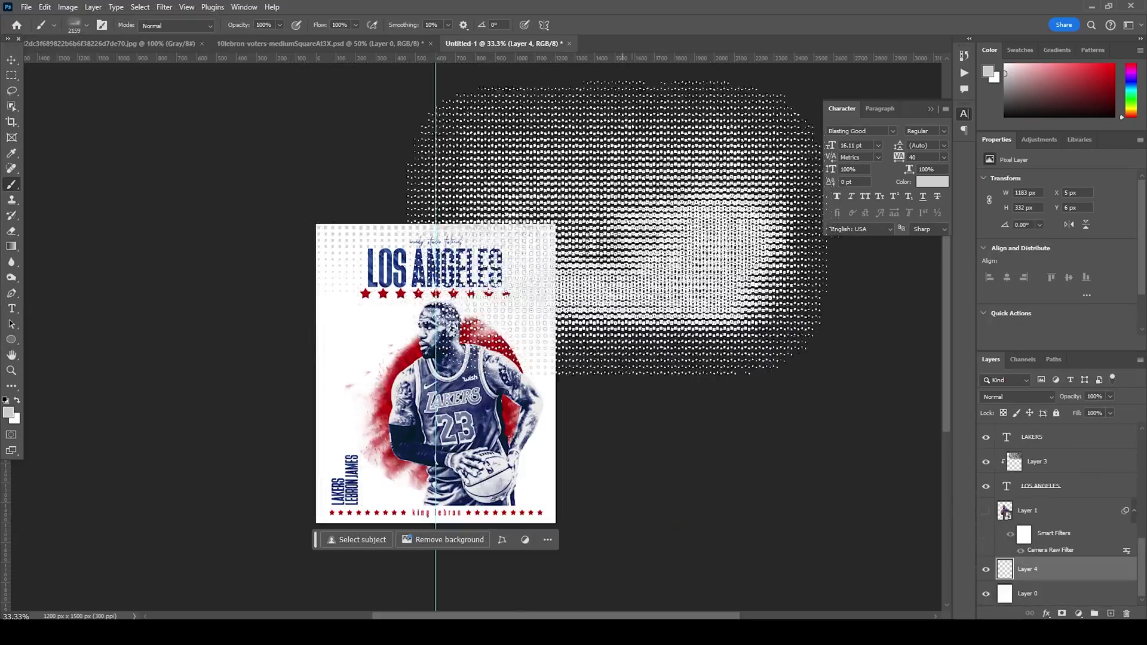
Add another new layer above the halftone layer, for the poster's bottom edge.
key("ctrl+plus")
key("ctrl+plus")
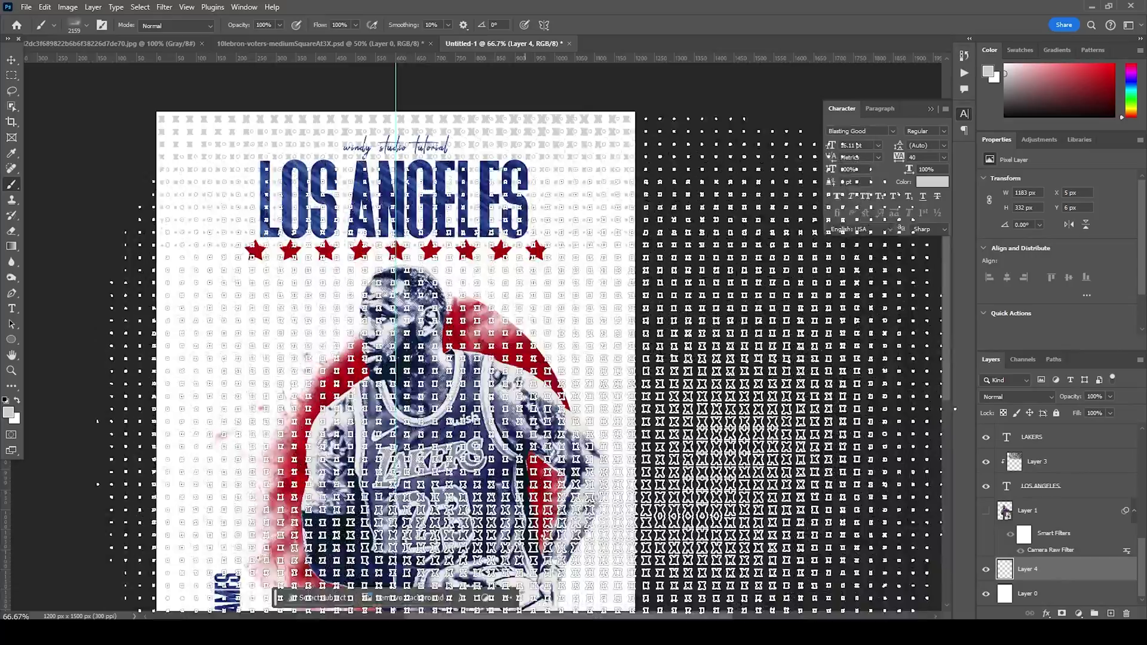
scroll(538, 359, "down", 5)
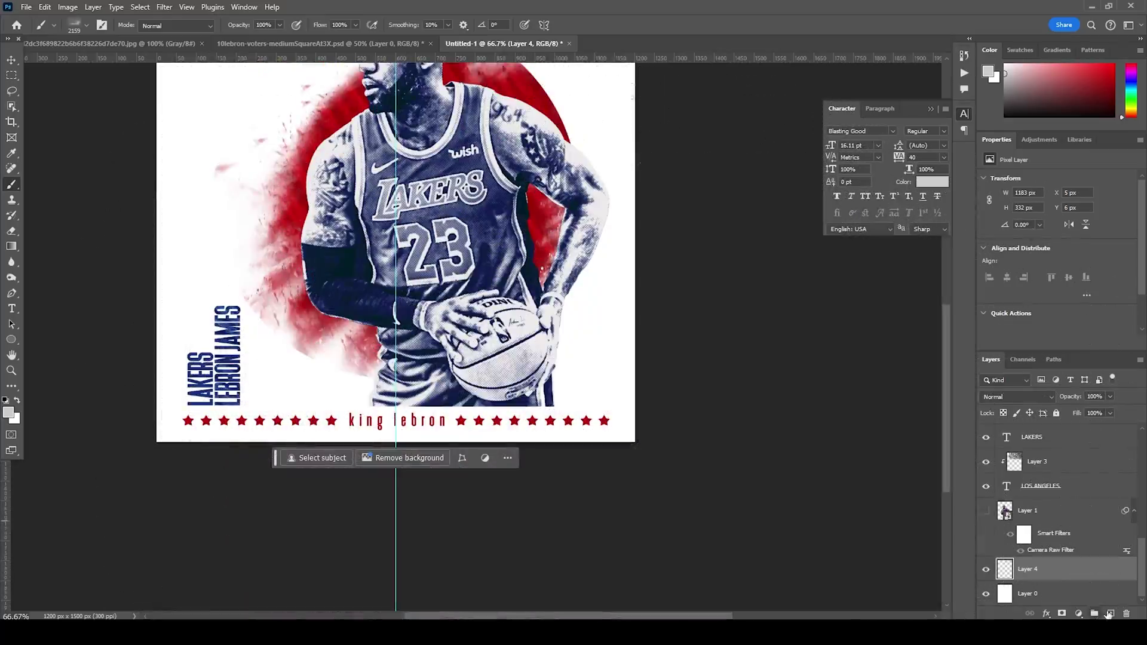
left_click(1110, 614)
scroll(418, 538, "down", 3)
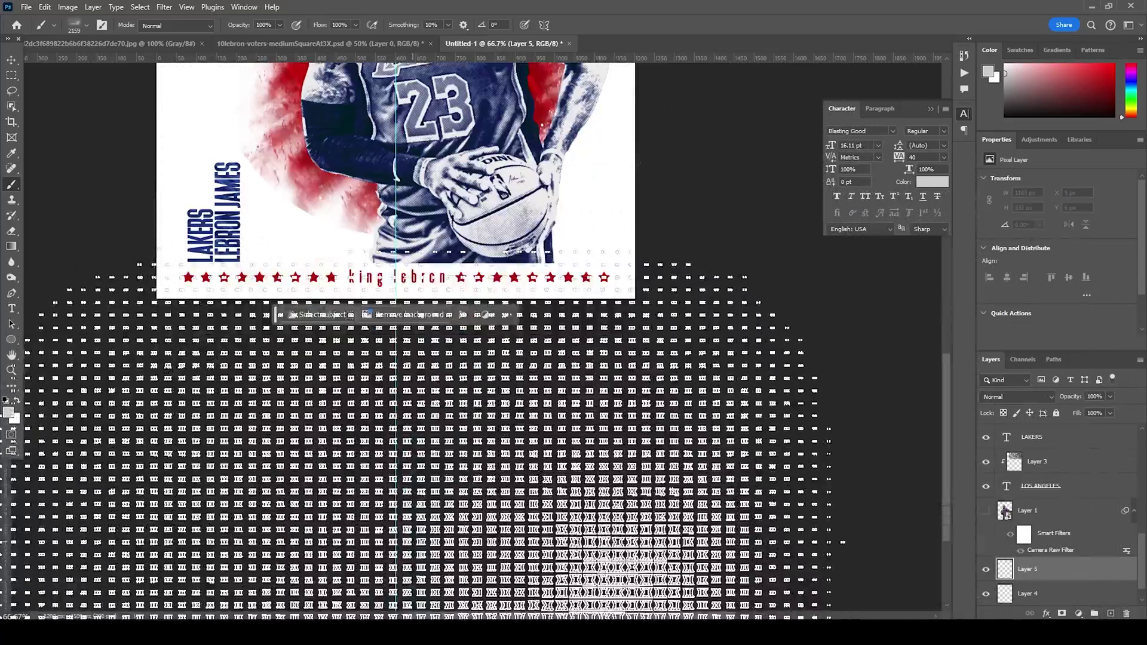
Stamp grey halftone dots along the poster's bottom edge with a 1500 px brush and move their layer above the "king lebron" text.
key("bracketleft")
key("bracketleft")
key("bracketleft")
key("bracketleft")
key("bracketleft")
key("bracketleft")
key("bracketleft")
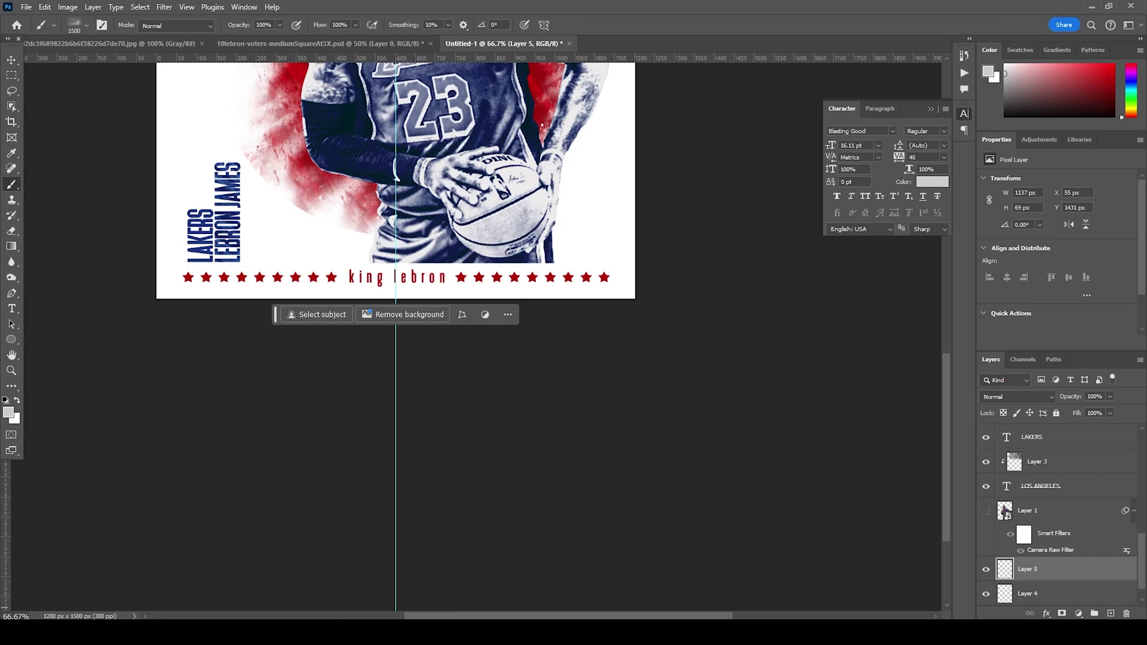
left_click_drag(1015, 568, 1046, 429)
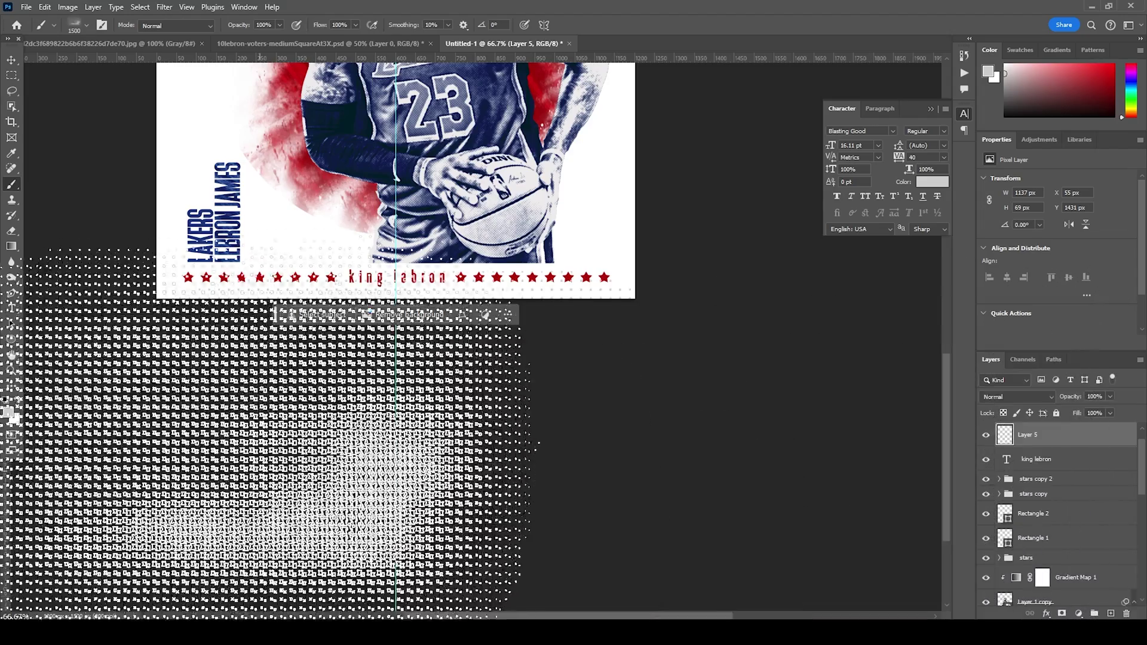
scroll(394, 239, "up", 5)
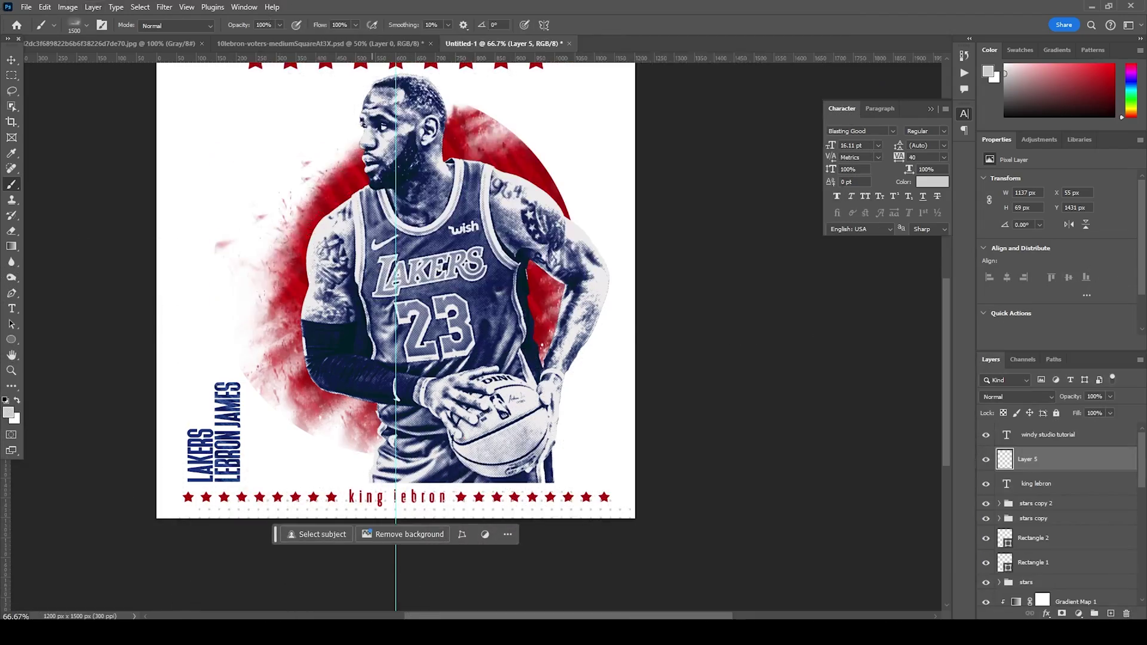
Switch to a halftone brush made of round dots and set its size to 600 px.
left_click(87, 26)
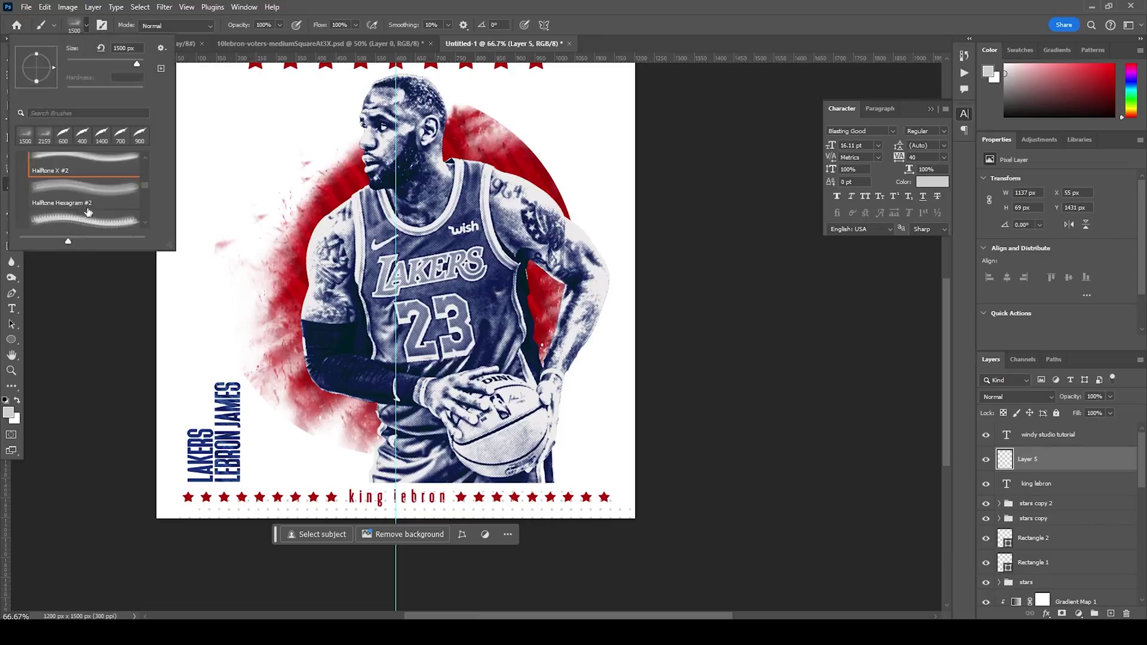
left_click(98, 195)
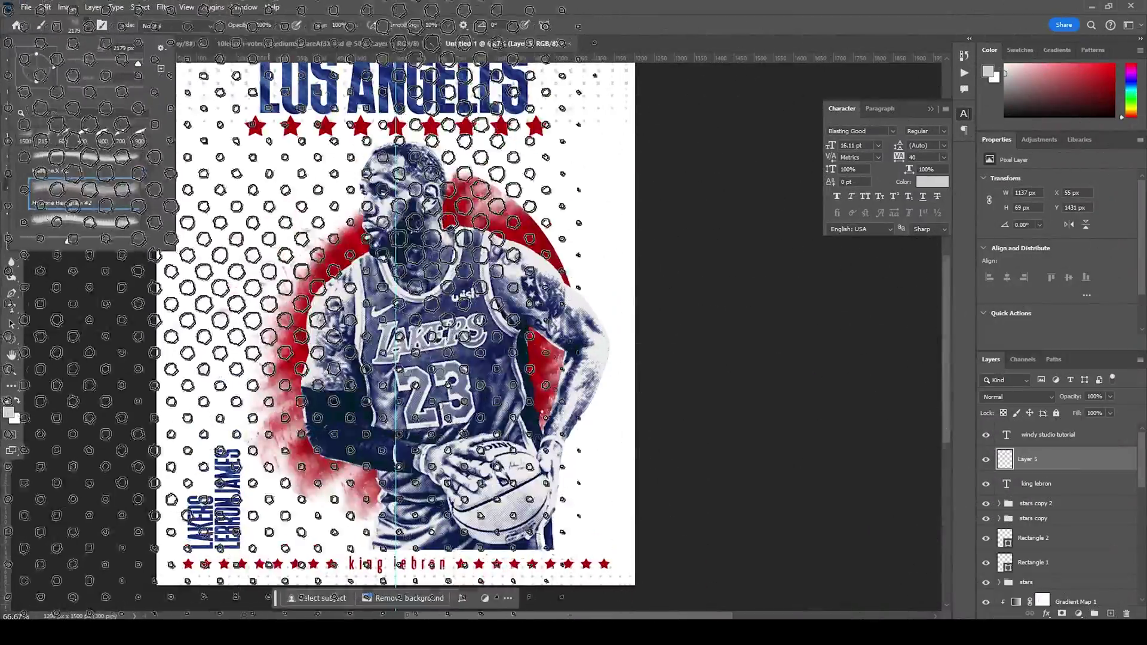
left_click(134, 192)
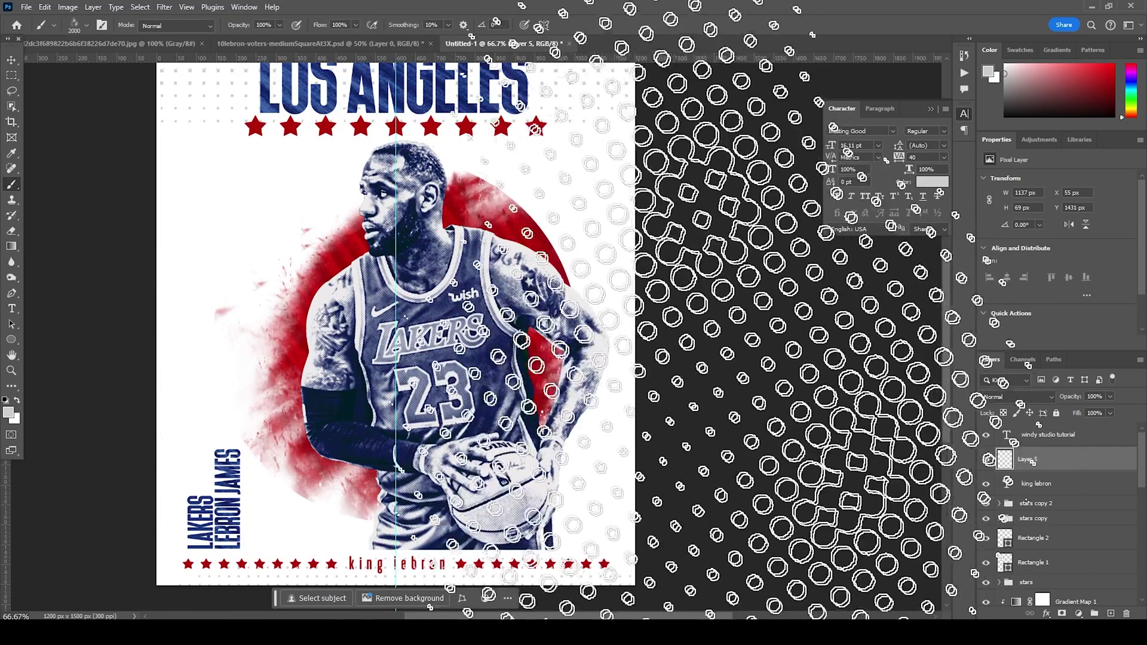
key("bracketright")
key("bracketright")
key("bracketright")
key("bracketright")
key("bracketright")
key("bracketright")
key("bracketright")
key("bracketright")
key("bracketright")
key("bracketright")
key("bracketright")
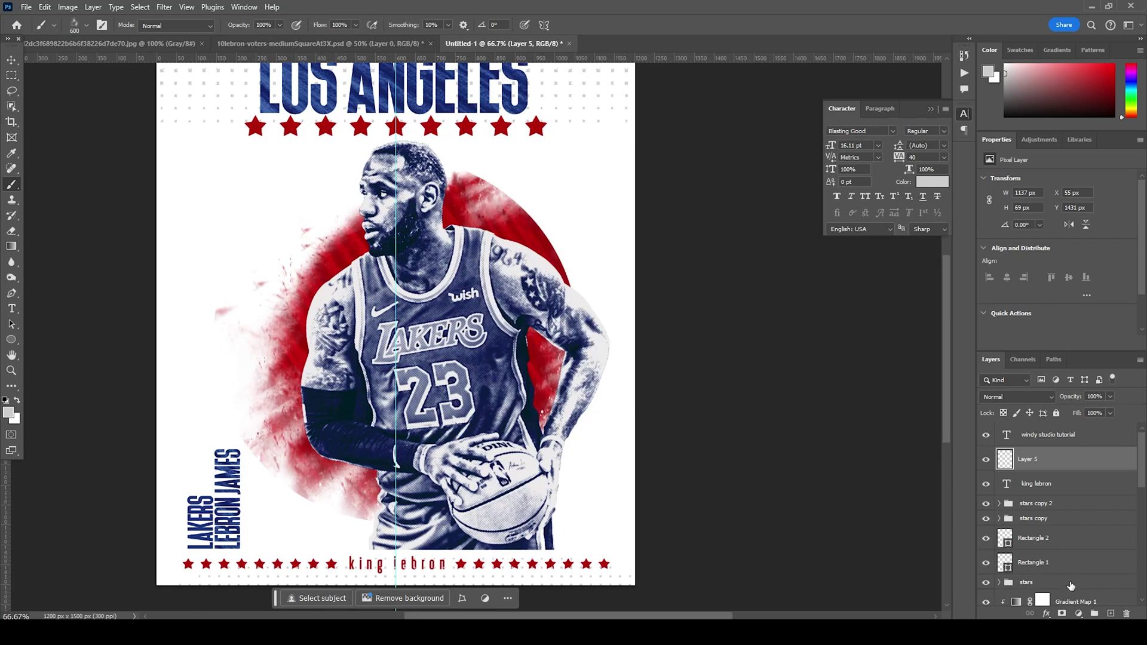
On a new layer, stamp grey halftone dots beside the player with a 400 px brush and move that layer behind the player.
left_click(1110, 615)
key("bracketleft")
key("bracketleft")
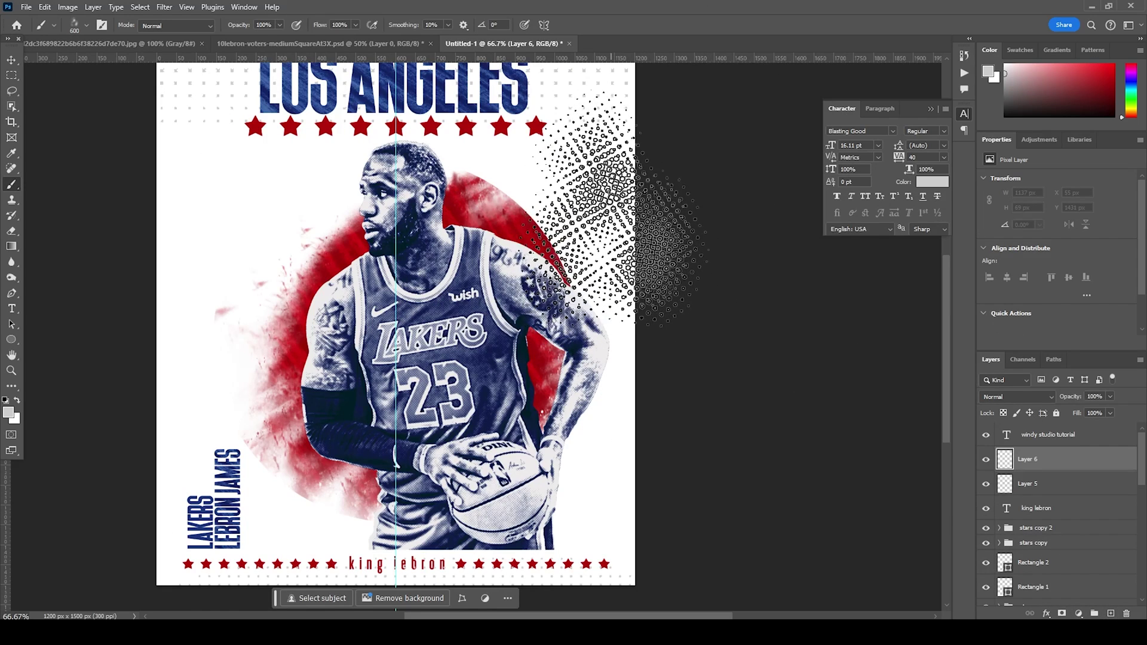
left_click(540, 252)
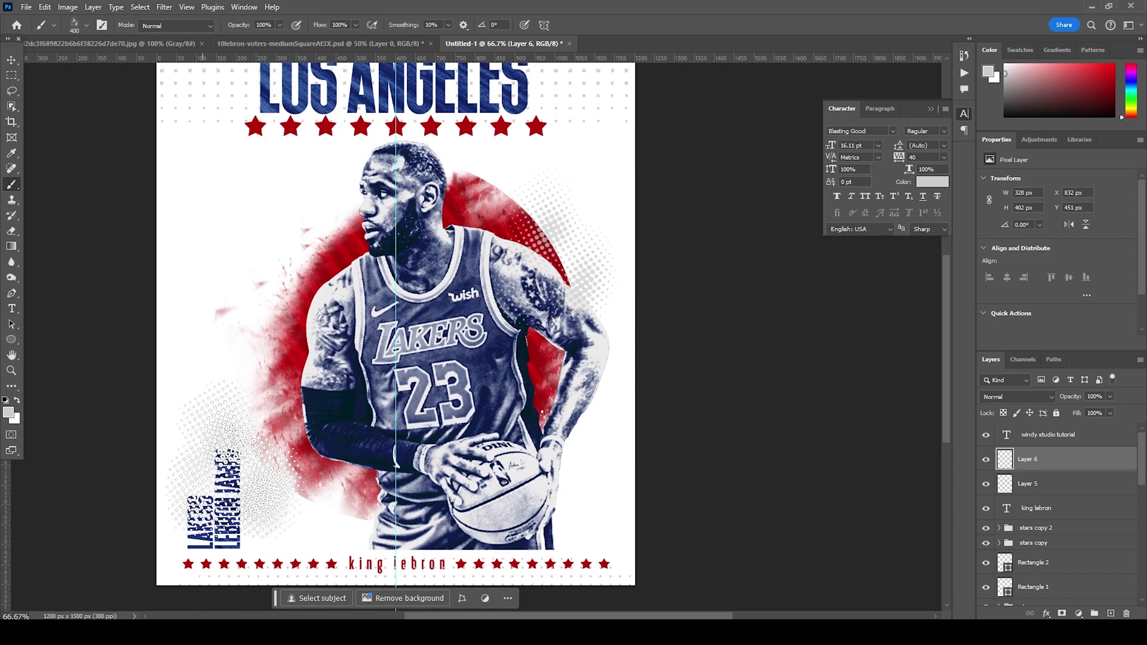
left_click_drag(1021, 463, 1075, 619)
Open the paint texture image 01 (2).jpg and bring it into the poster document.
left_click_drag(761, 0, 761, 48)
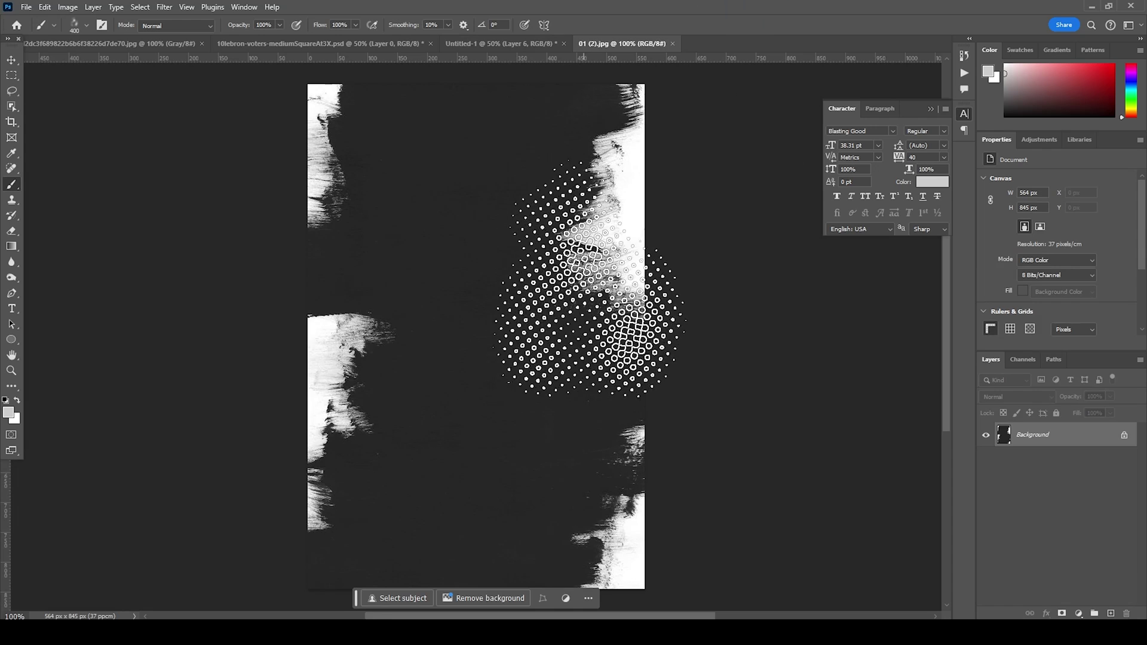
left_click(12, 61)
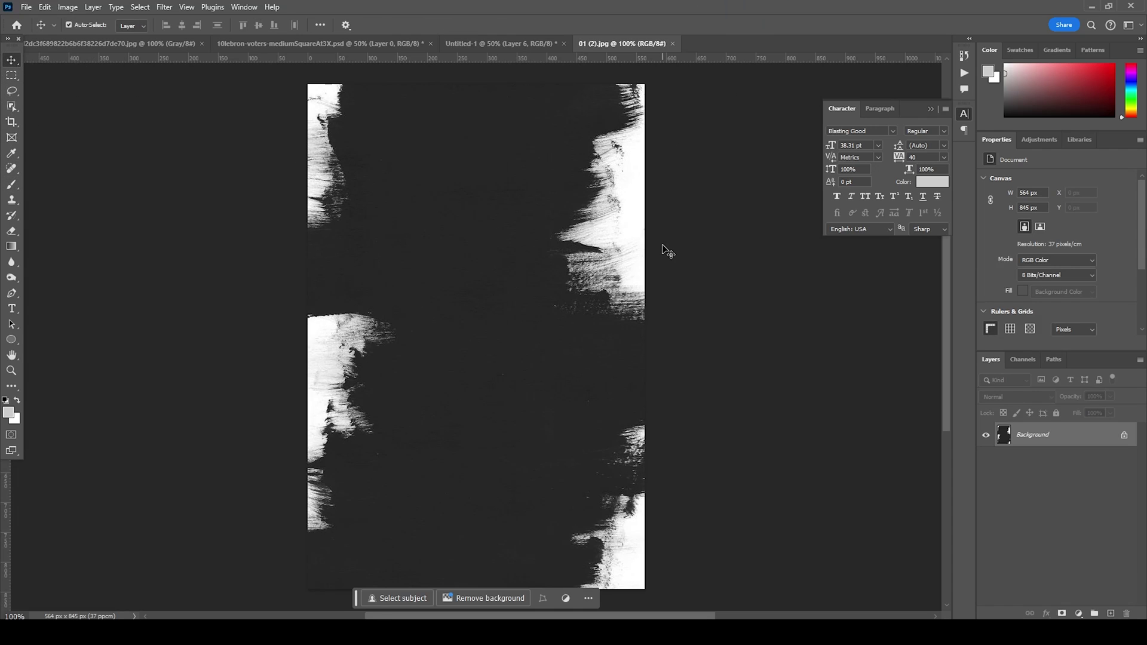
left_click_drag(602, 228, 533, 354)
left_click_drag(570, 293, 475, 253)
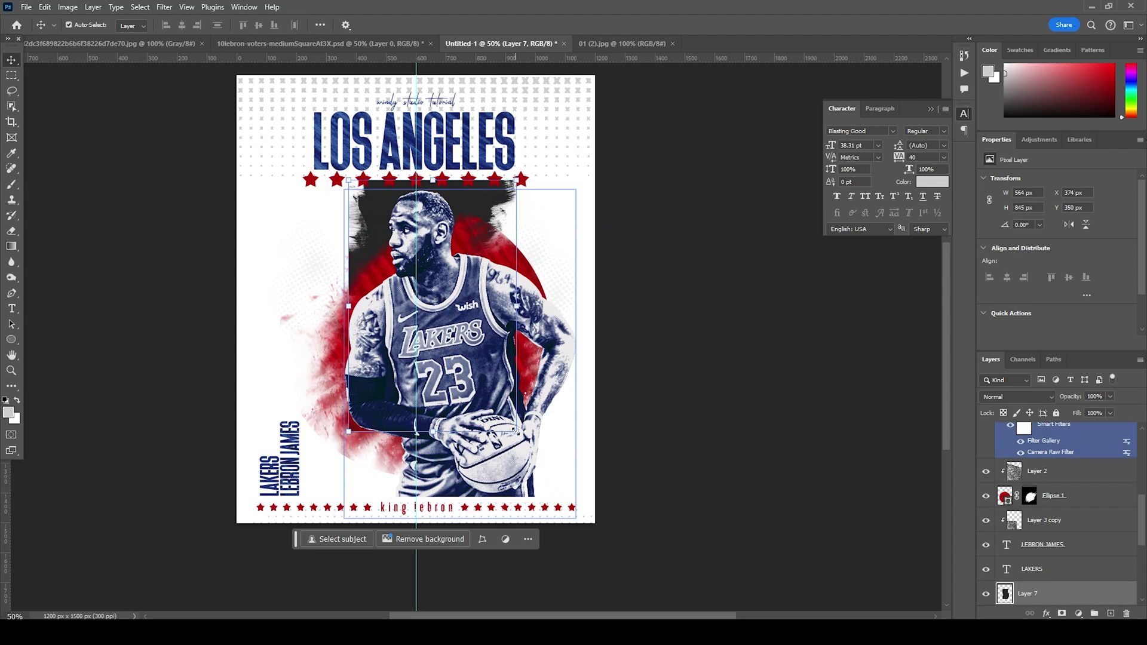
Scale the paint texture to about 1315 × 1971 px and position it to cover the poster.
left_click_drag(515, 432, 646, 583)
left_click_drag(556, 342, 550, 402)
key("Return")
Move the paint texture layer down to just above Layer 4 and add a Gradient Map adjustment over it.
scroll(1054, 551, "down", 2)
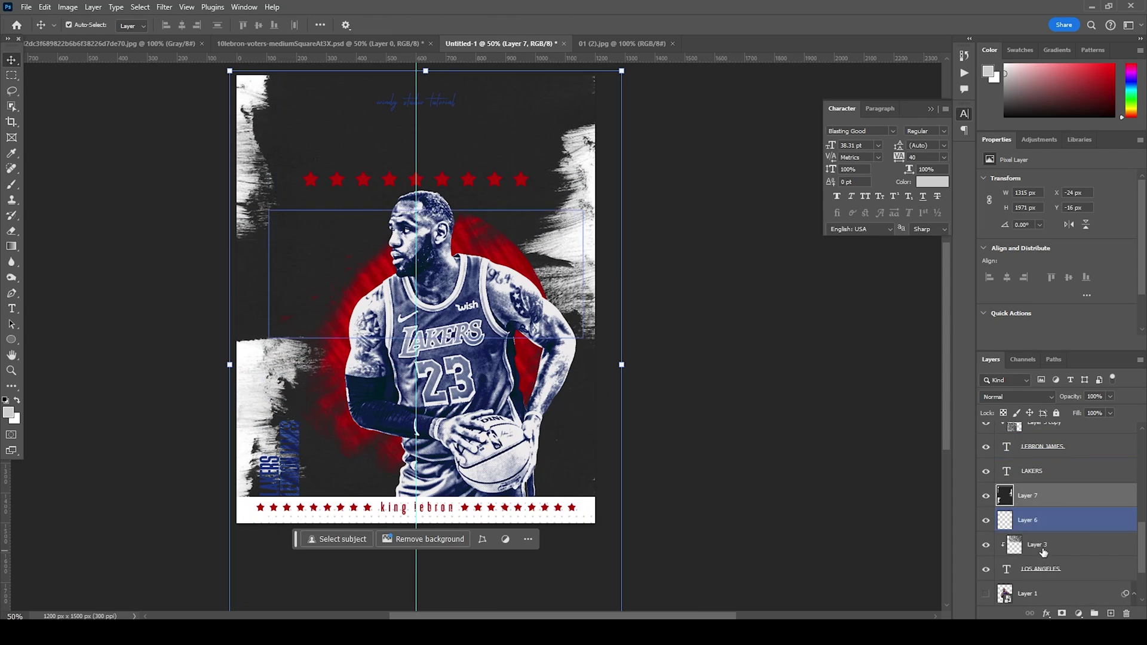
scroll(1037, 537, "down", 1)
scroll(1008, 489, "up", 1)
left_click_drag(1008, 476, 1013, 554)
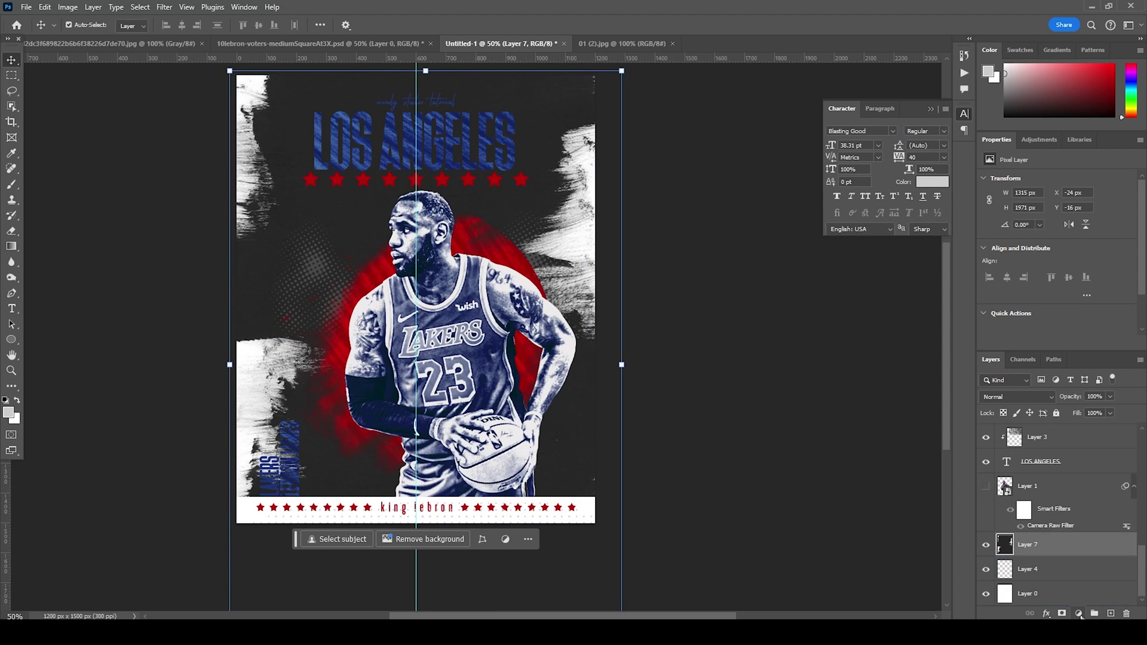
left_click(1079, 614)
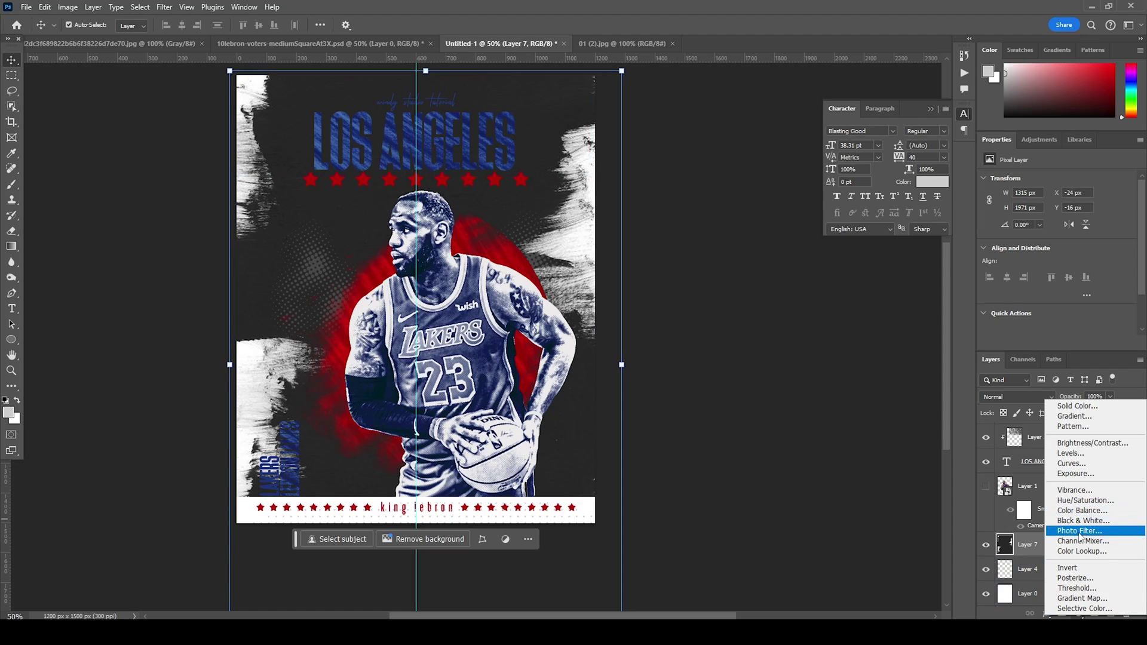
left_click(1082, 598)
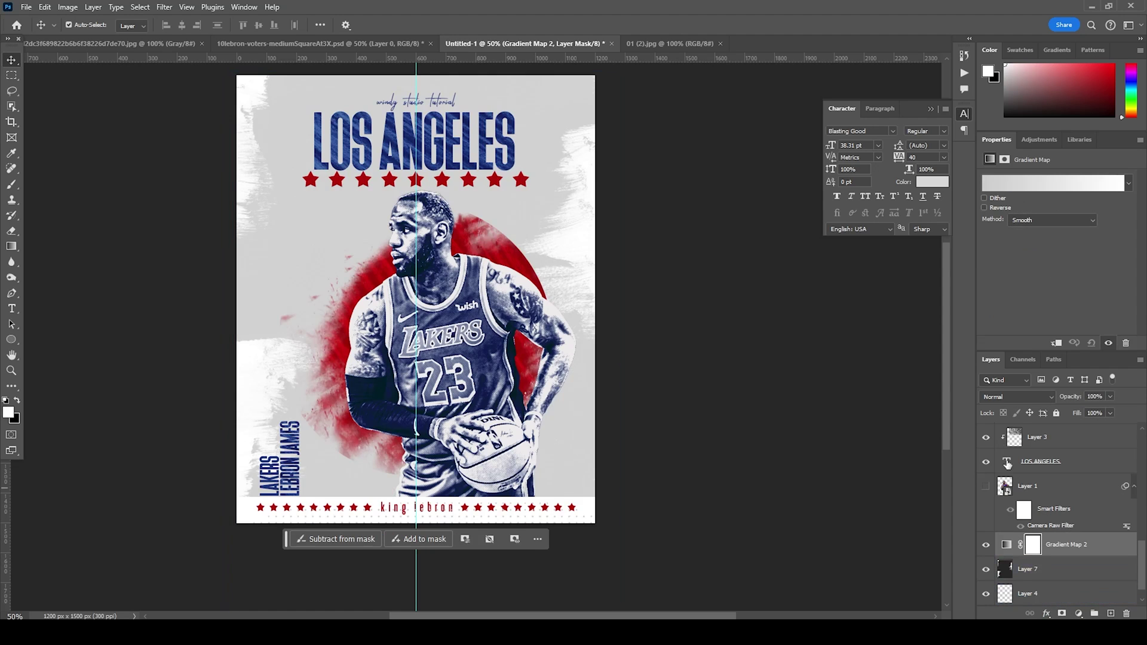
Set the gradient map's dark colour stop to the light grey e3dfdf.
left_click(1005, 189)
left_click(644, 331)
left_click(693, 386)
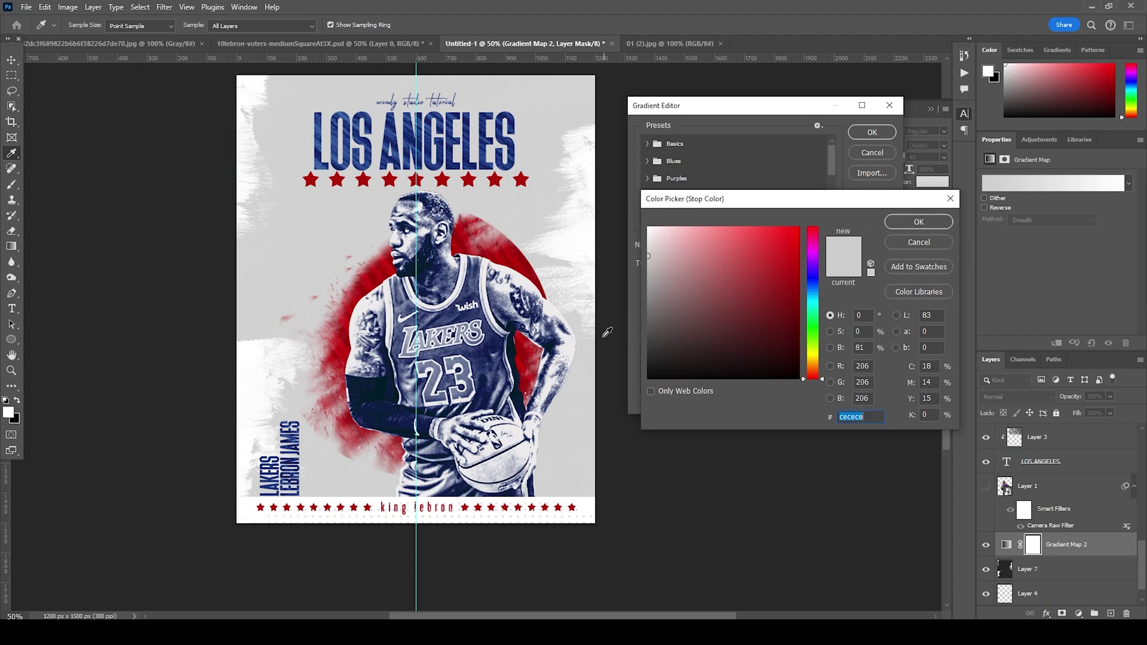
left_click_drag(648, 250, 648, 247)
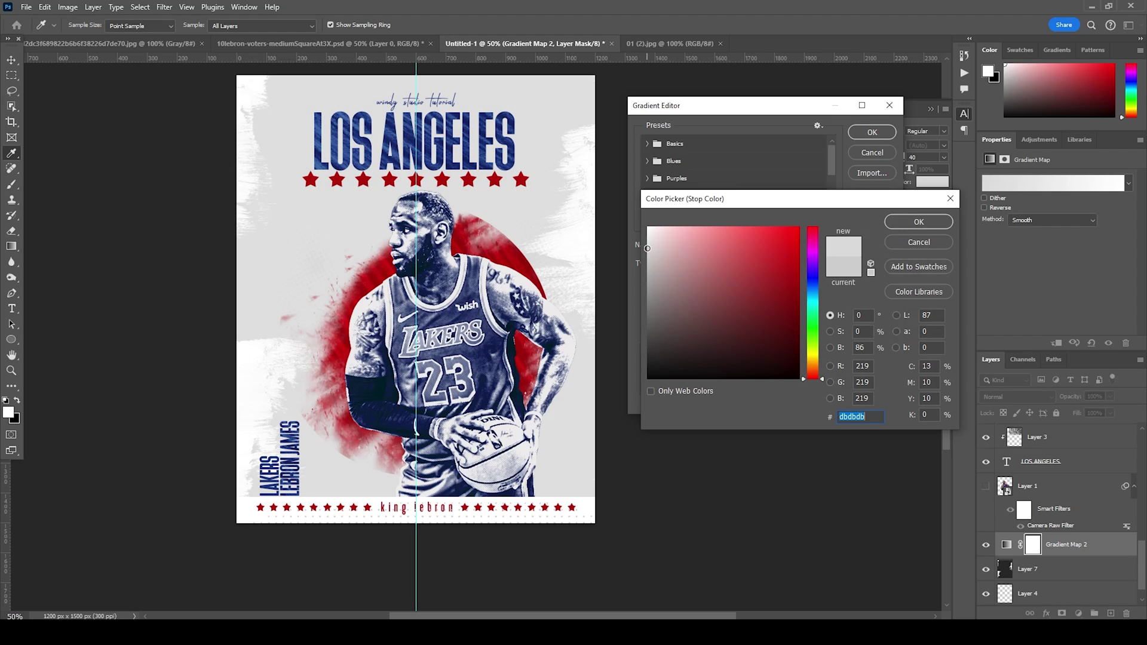
mouse_move(646, 244)
left_mouse_down()
mouse_move(651, 284)
mouse_move(648, 264)
left_mouse_up()
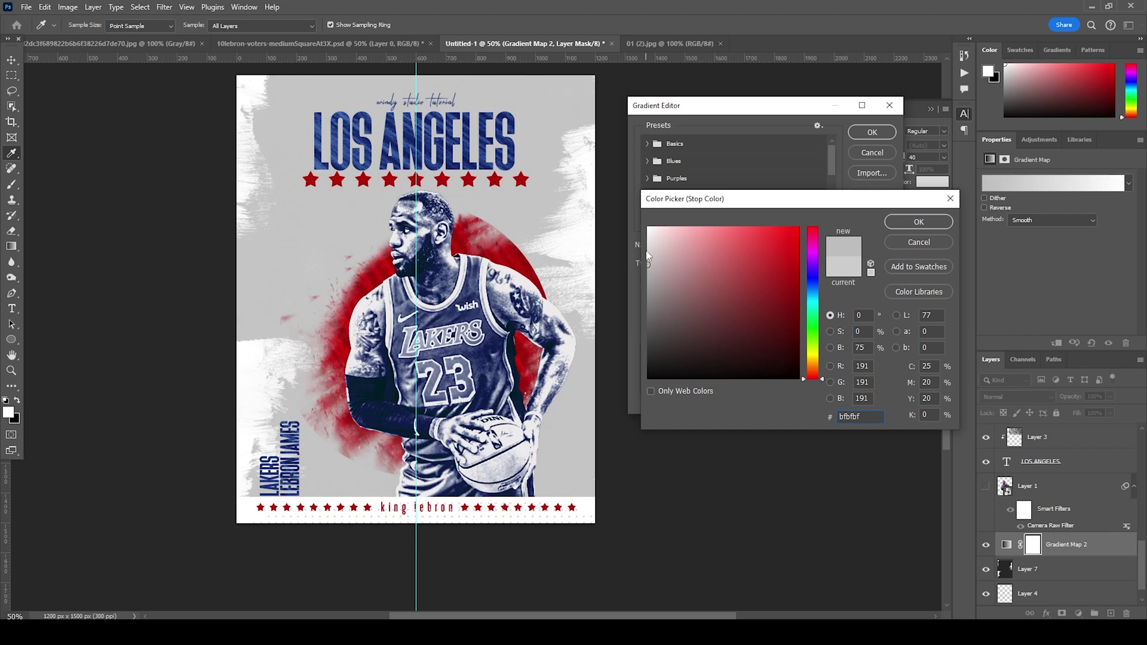
left_click(650, 243)
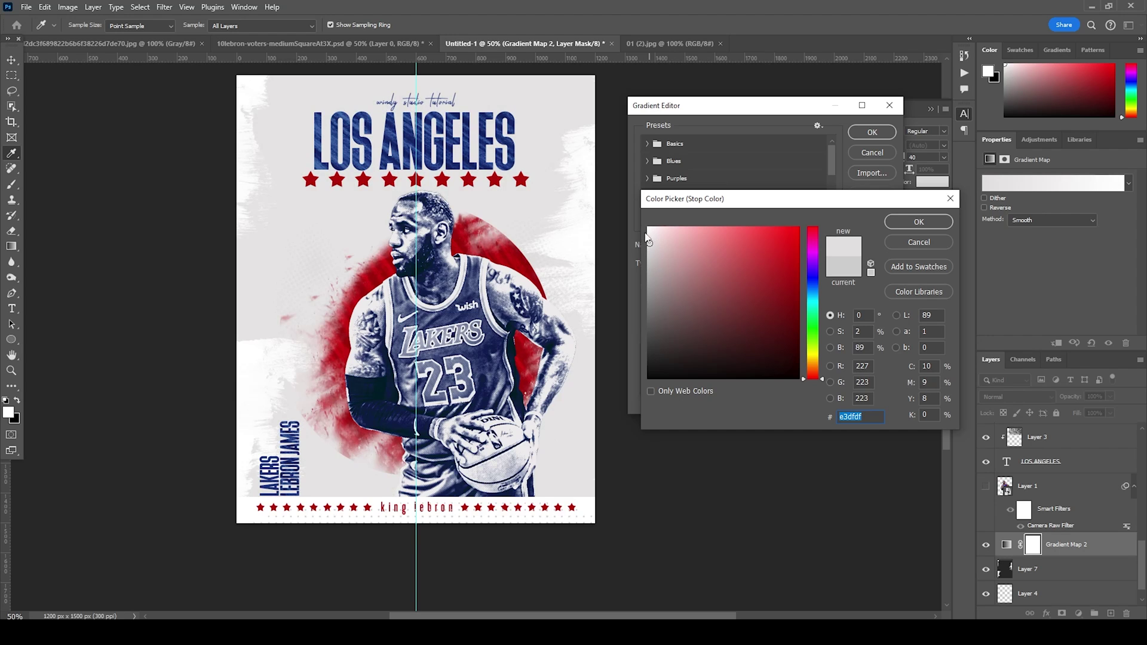
left_click(647, 234)
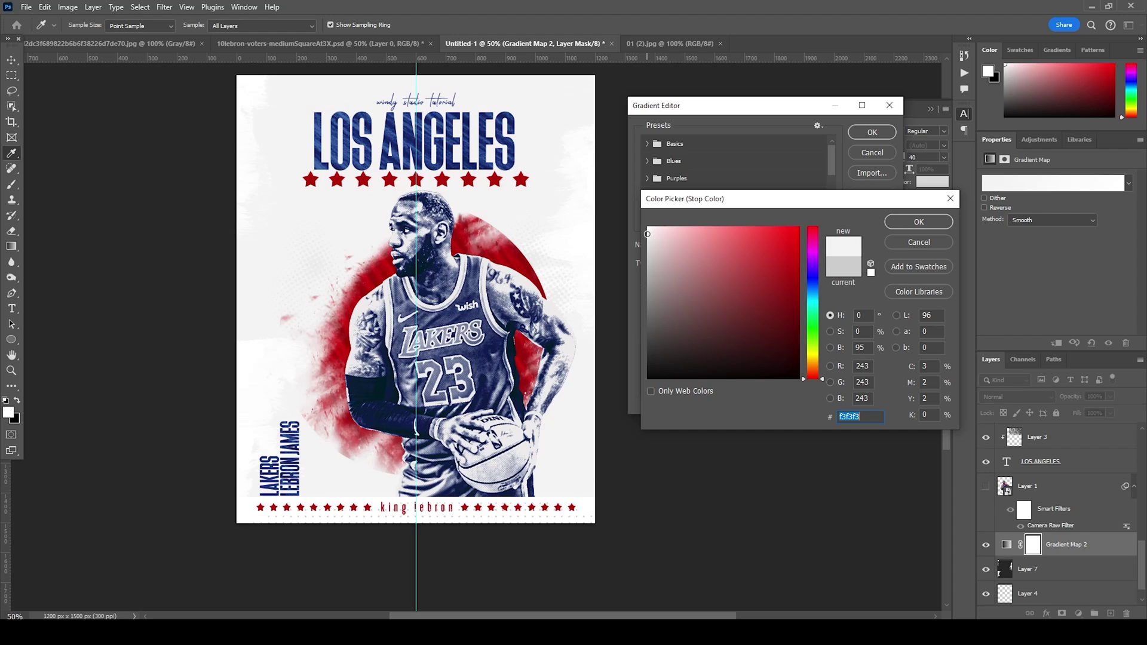
left_click_drag(650, 244, 650, 248)
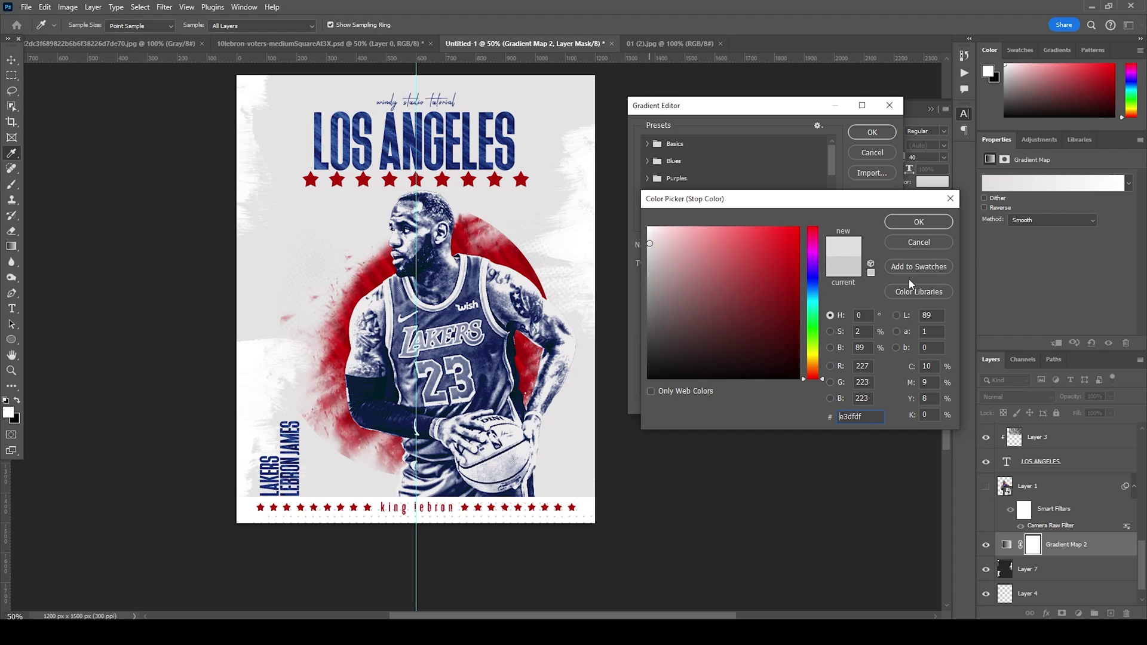
left_click(920, 221)
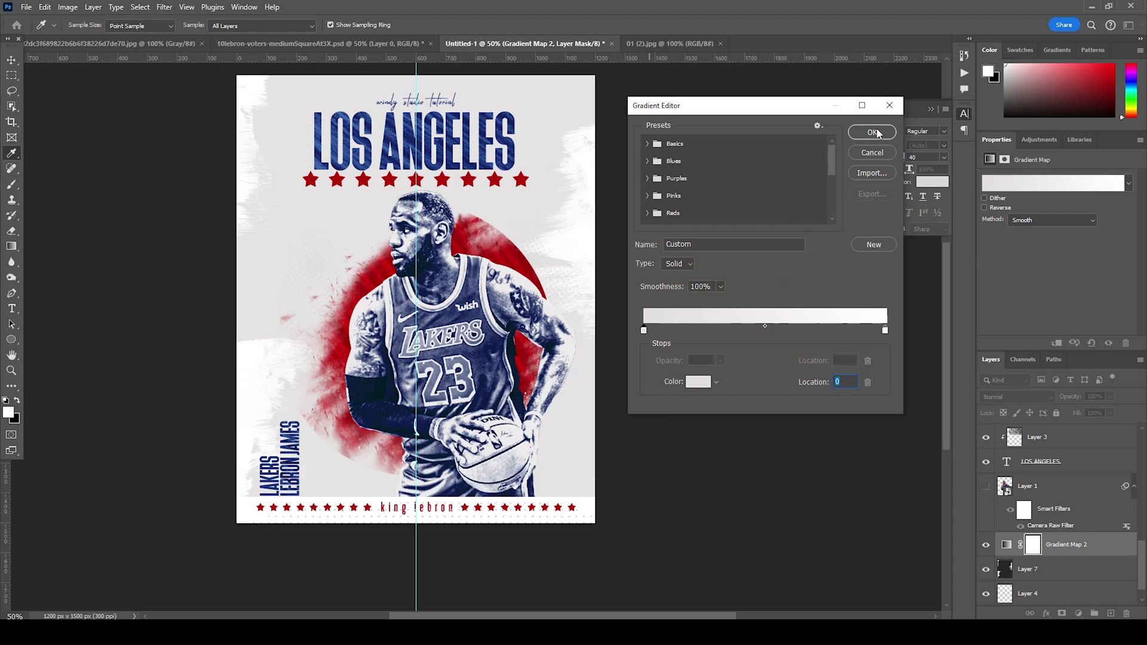
left_click(872, 132)
Move the vertical centre guide off the poster into the empty area beside it.
key("v")
left_click(216, 254)
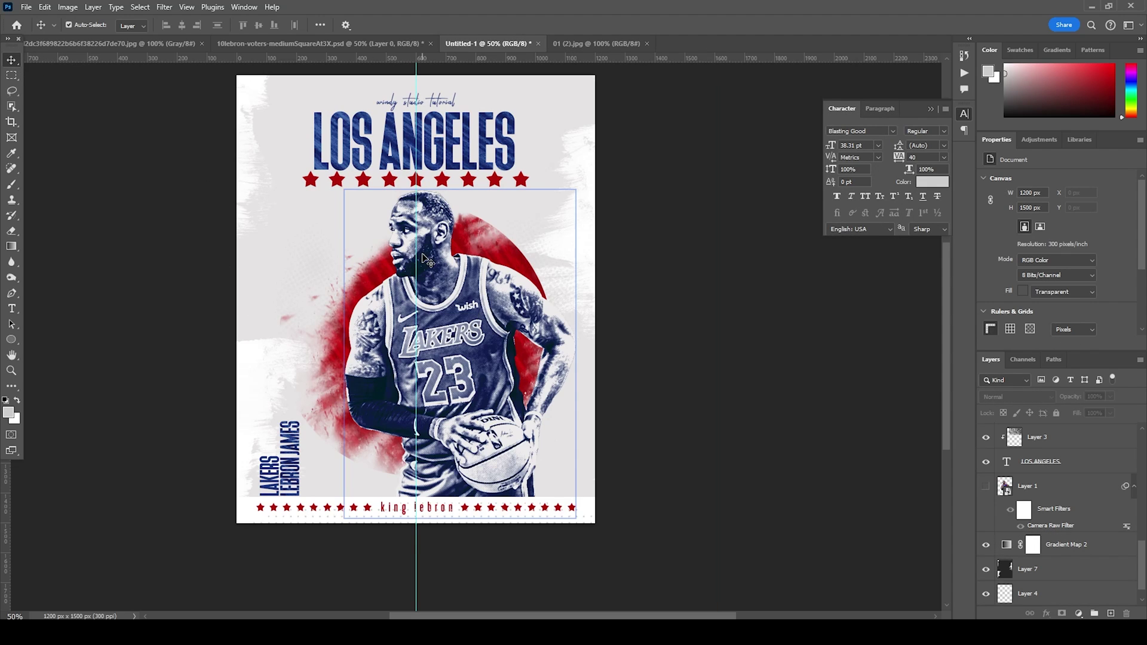
left_click_drag(415, 258, 896, 286)
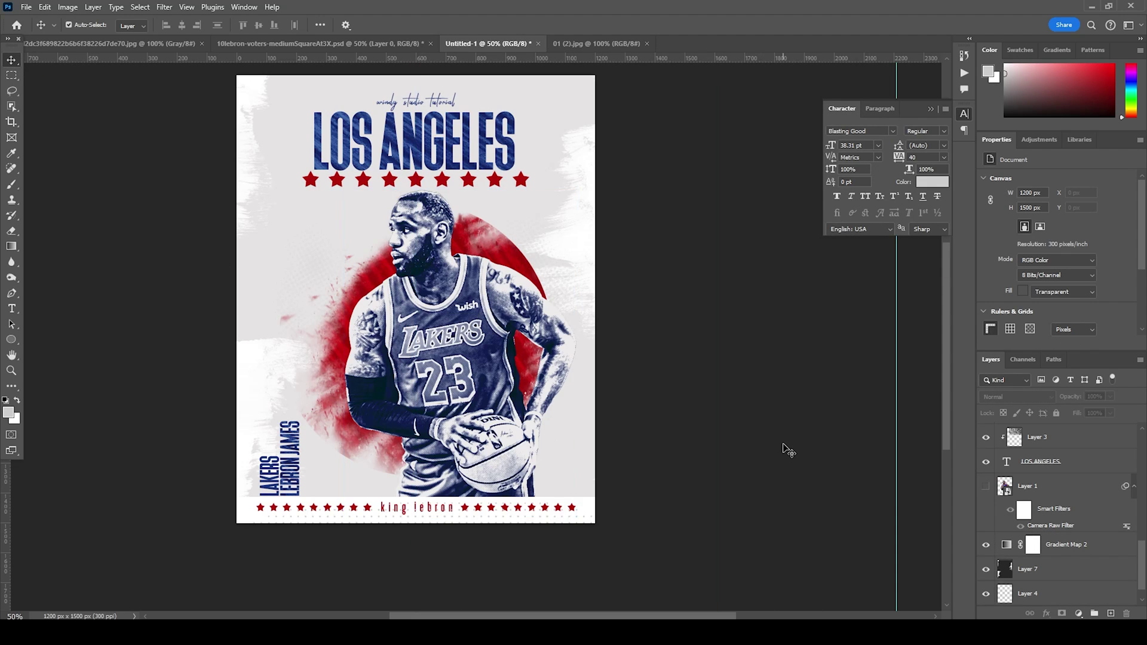
scroll(778, 455, "up", 1)
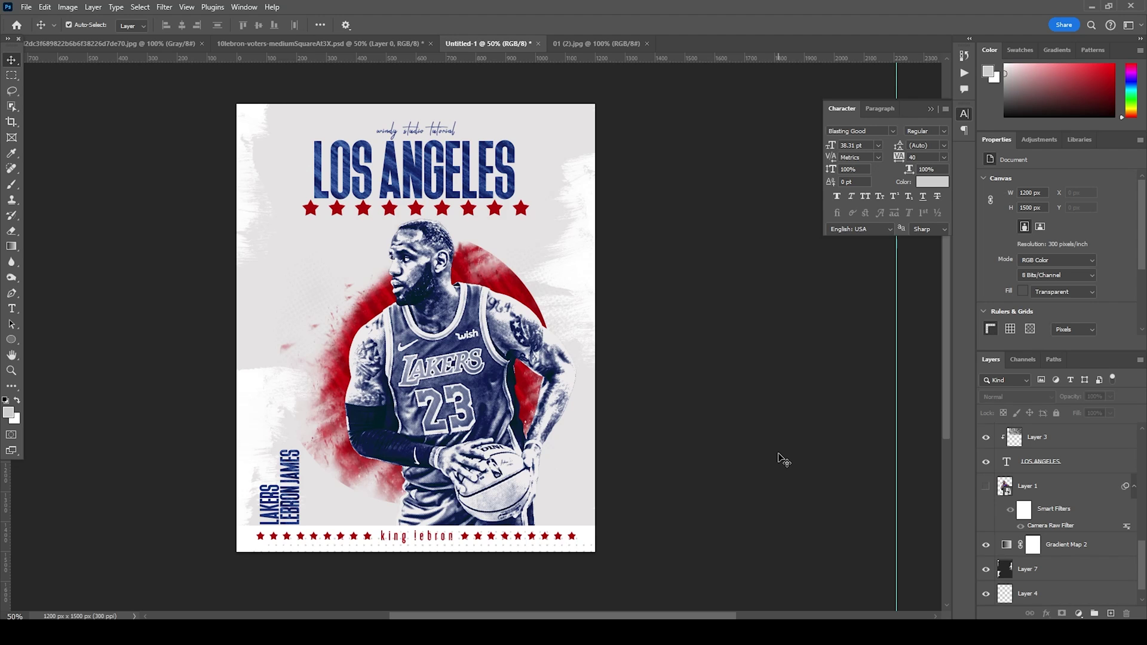